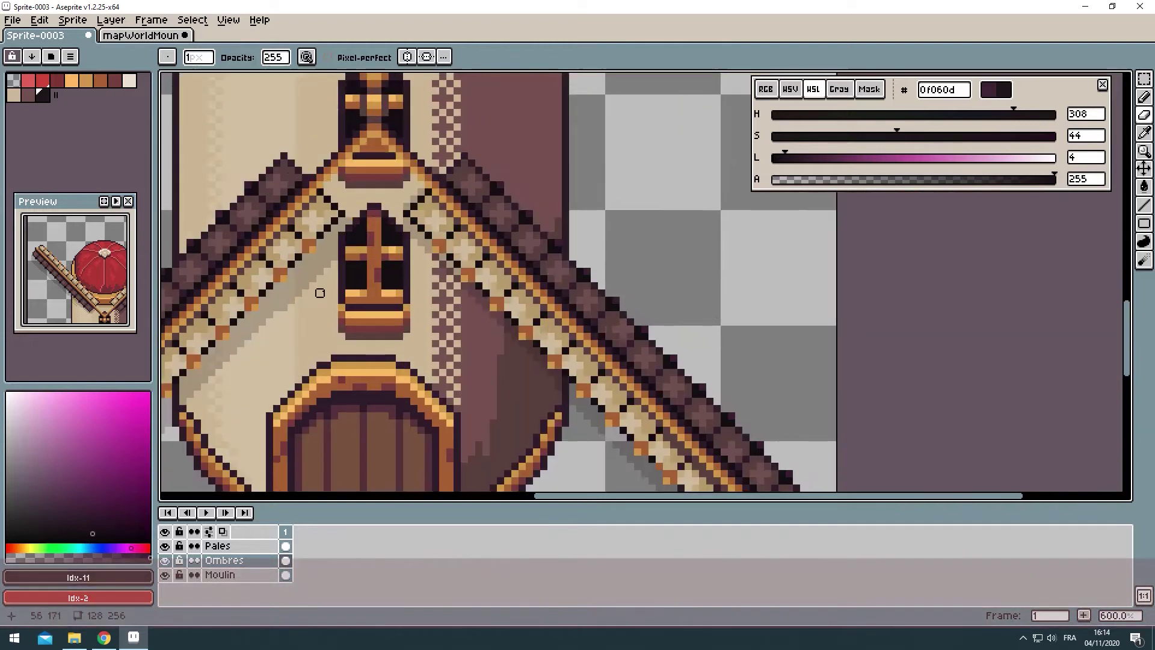
# Step: Pan and zoom over the finished windmill's dome and blades, then open layer properties
pyautogui.moveTo(315, 225); pyautogui.dragTo(315, 327)
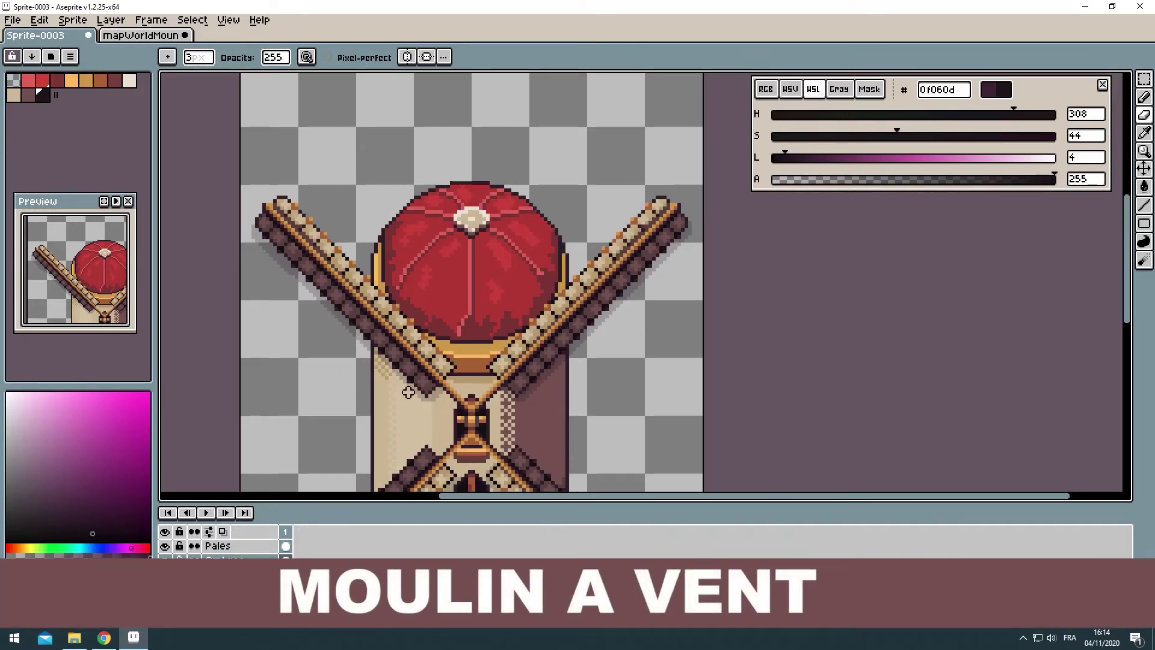
pyautogui.scroll(1, 275, 241)
pyautogui.moveTo(492, 274); pyautogui.dragTo(315, 217)
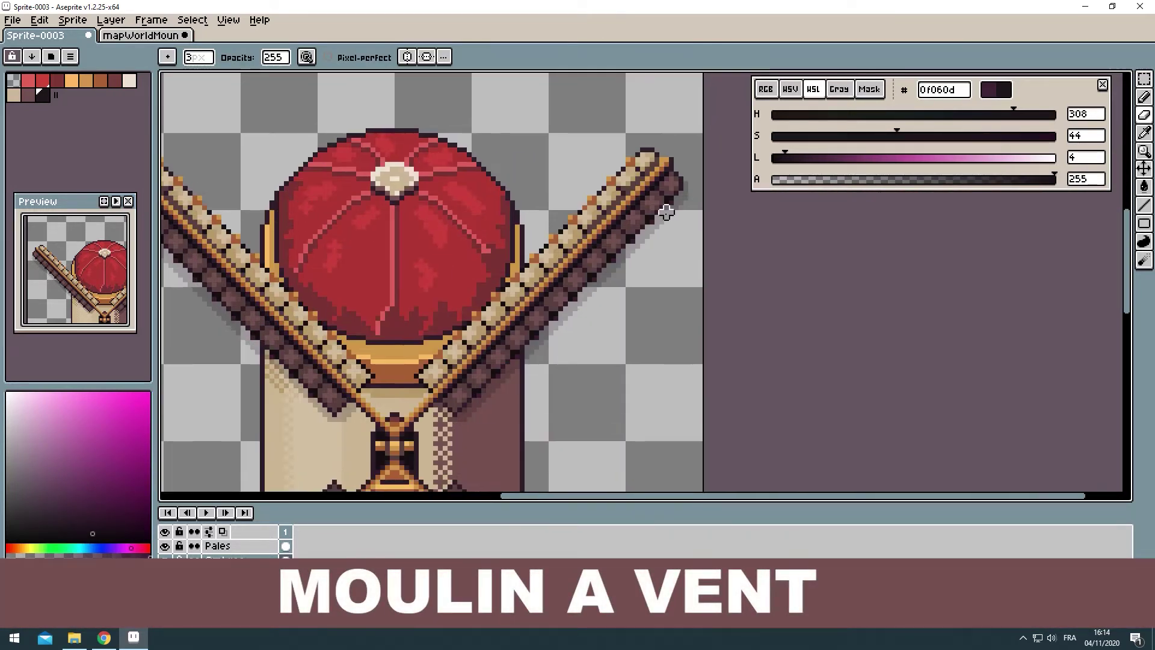
pyautogui.scroll(-2, 464, 419)
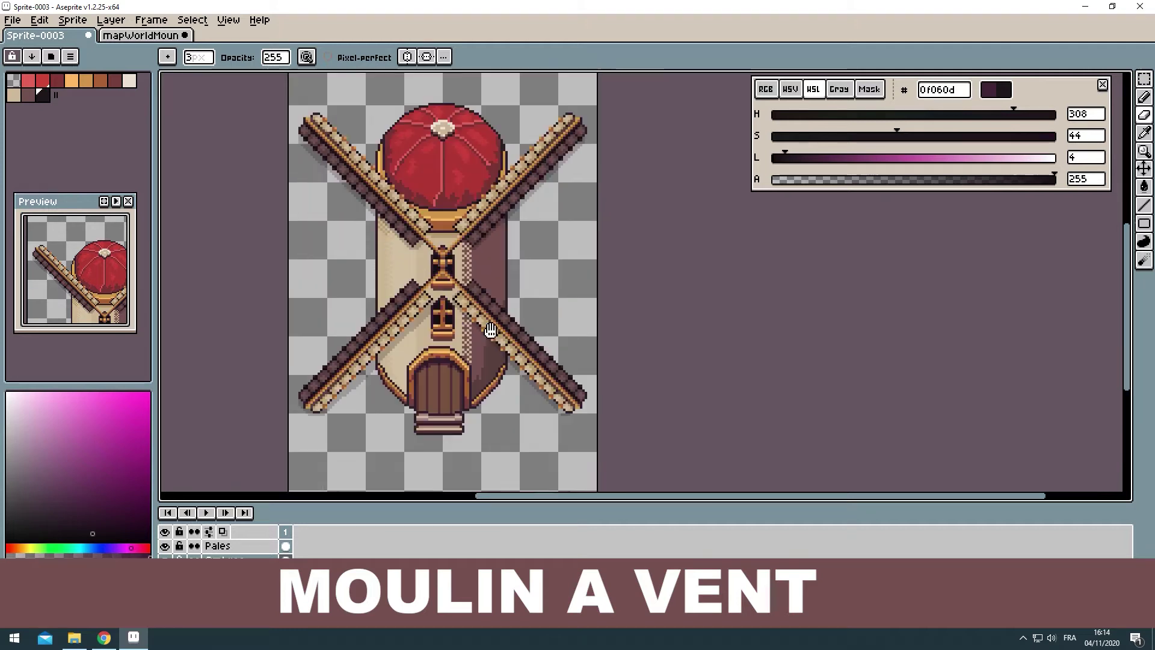
pyautogui.hotkey('shift', 'p')
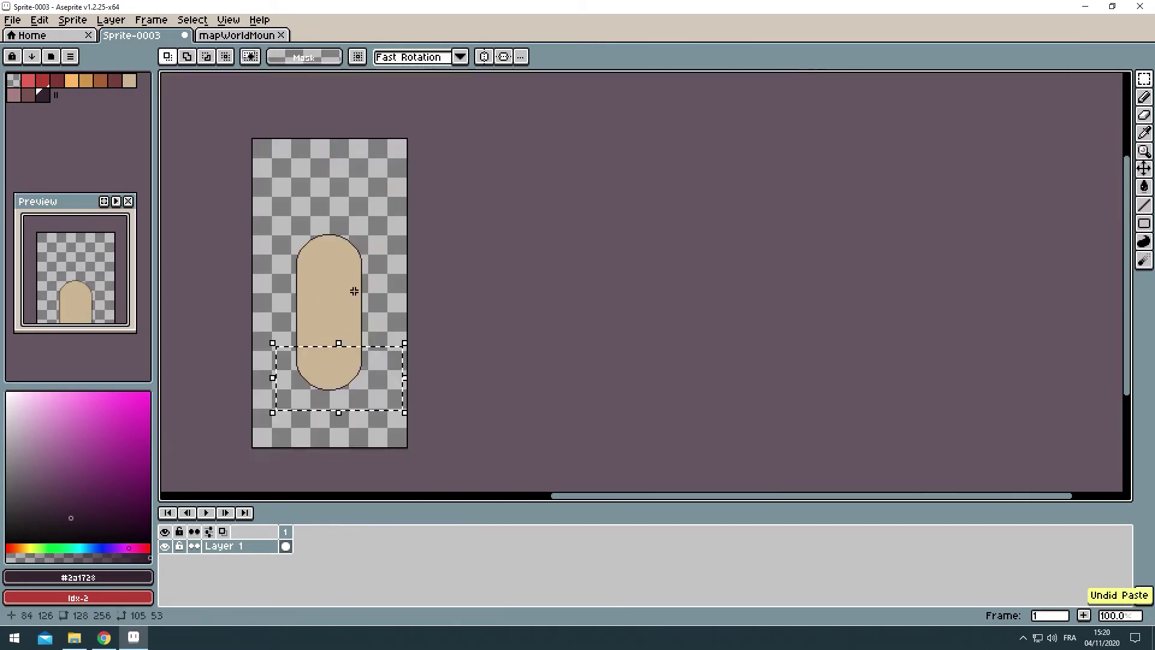
# Step: Move the pasted arc up and rename Layer 1 to 'Moulin'
pyautogui.moveTo(524, 488); pyautogui.dragTo(496, 368)
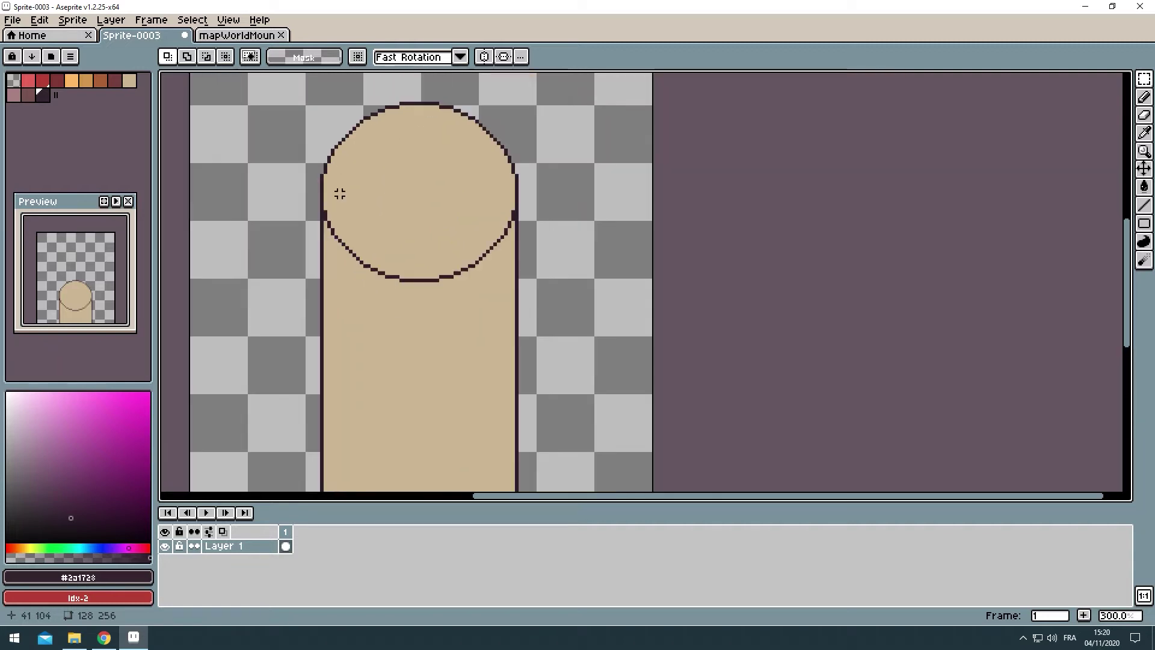
pyautogui.scroll(-1, 338, 194)
pyautogui.hotkey('shift', 'p')
pyautogui.write('Moulin')
pyautogui.press('Return')
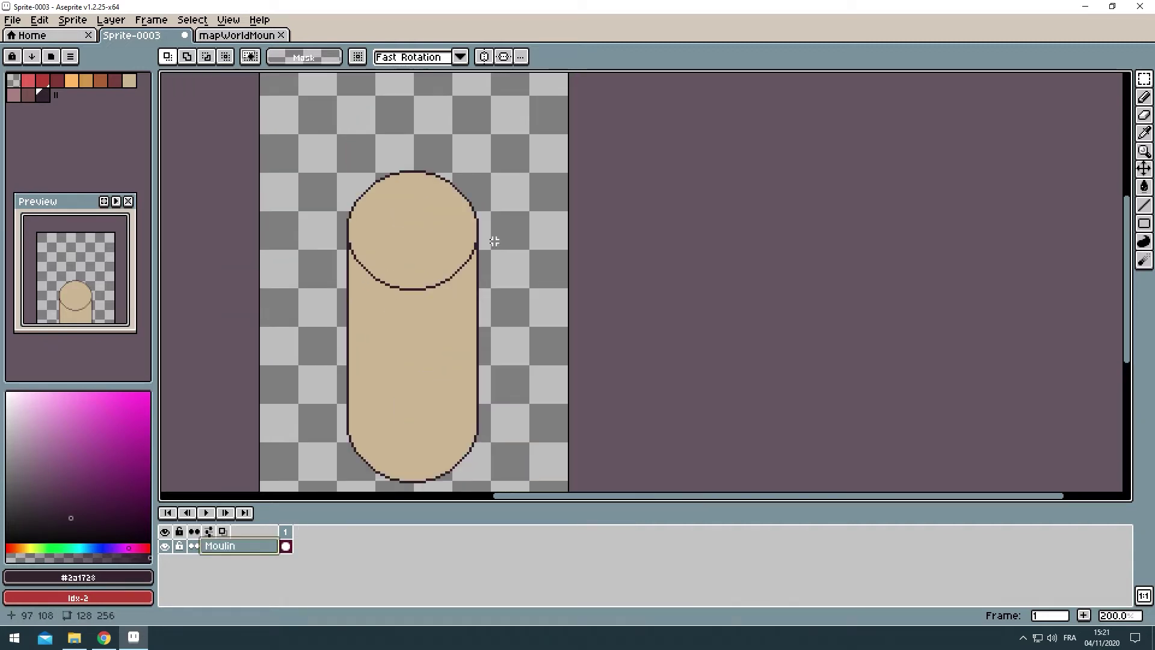
pyautogui.click(28, 95)
# Step: Split the capsule with a vertical line and fill its right half dark red
pyautogui.press('b')
pyautogui.scroll(2, 343, 277)
pyautogui.scroll(-2, 343, 276)
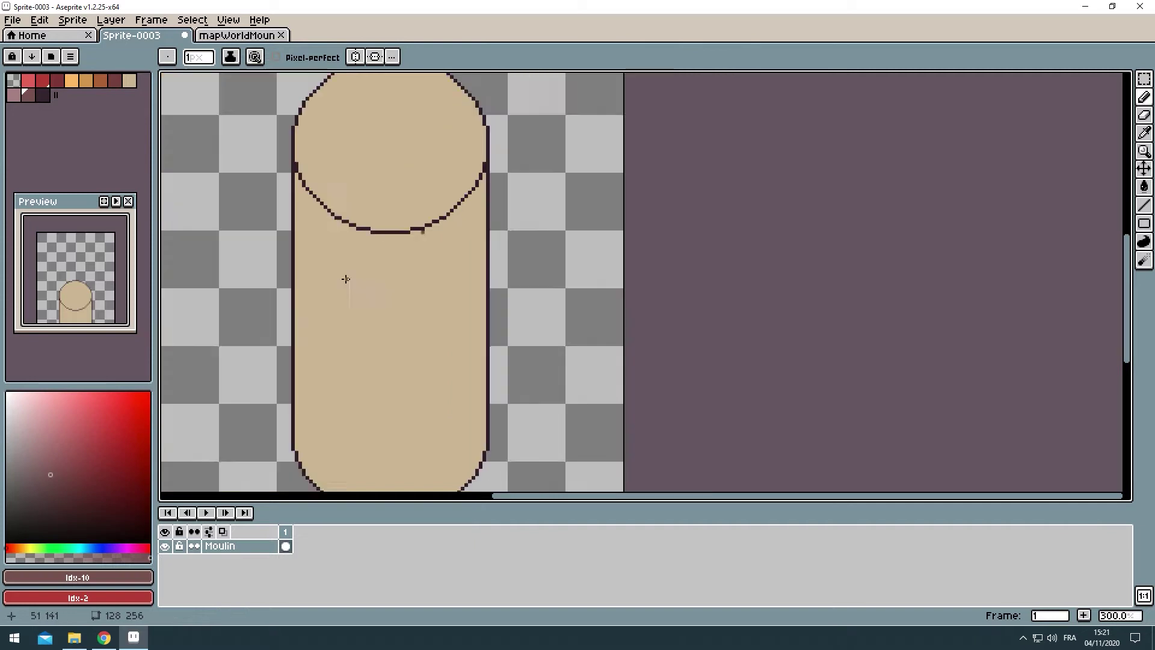
pyautogui.moveTo(420, 138); pyautogui.dragTo(420, 475)
pyautogui.click(439, 301)
pyautogui.scroll(1, 471, 265)
pyautogui.moveTo(471, 265); pyautogui.dragTo(498, 284)
# Step: Lighten the top circle's tan and paint a pale highlight along its edge
pyautogui.click(129, 80)
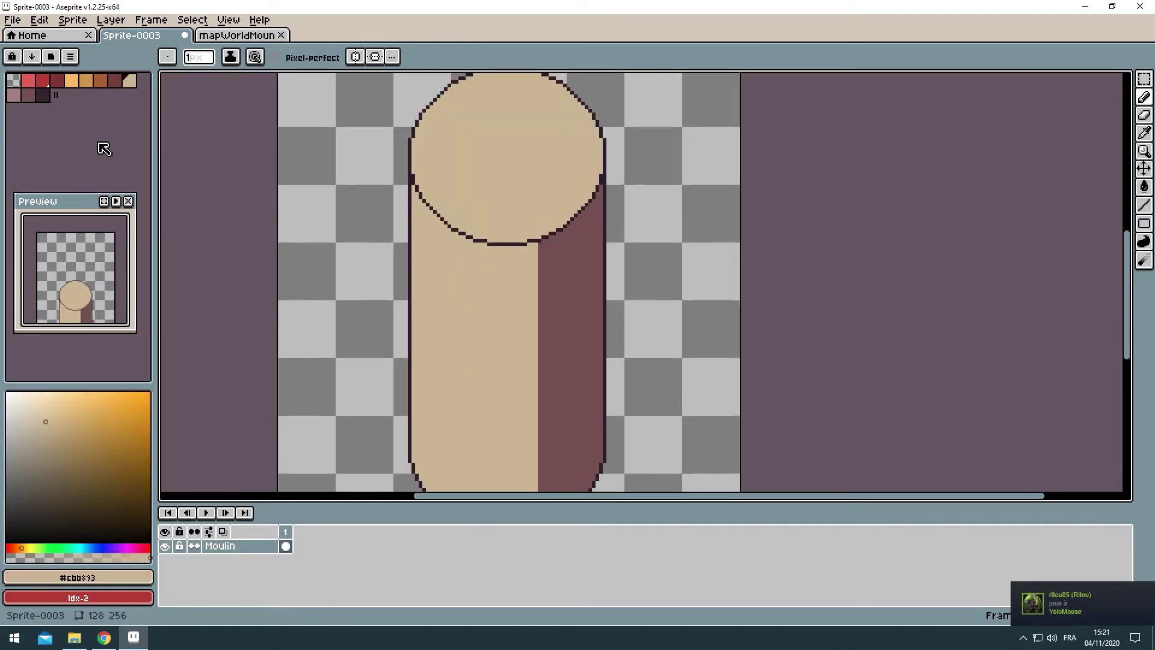
pyautogui.hotkey('ctrl', 'z')
pyautogui.press('v')
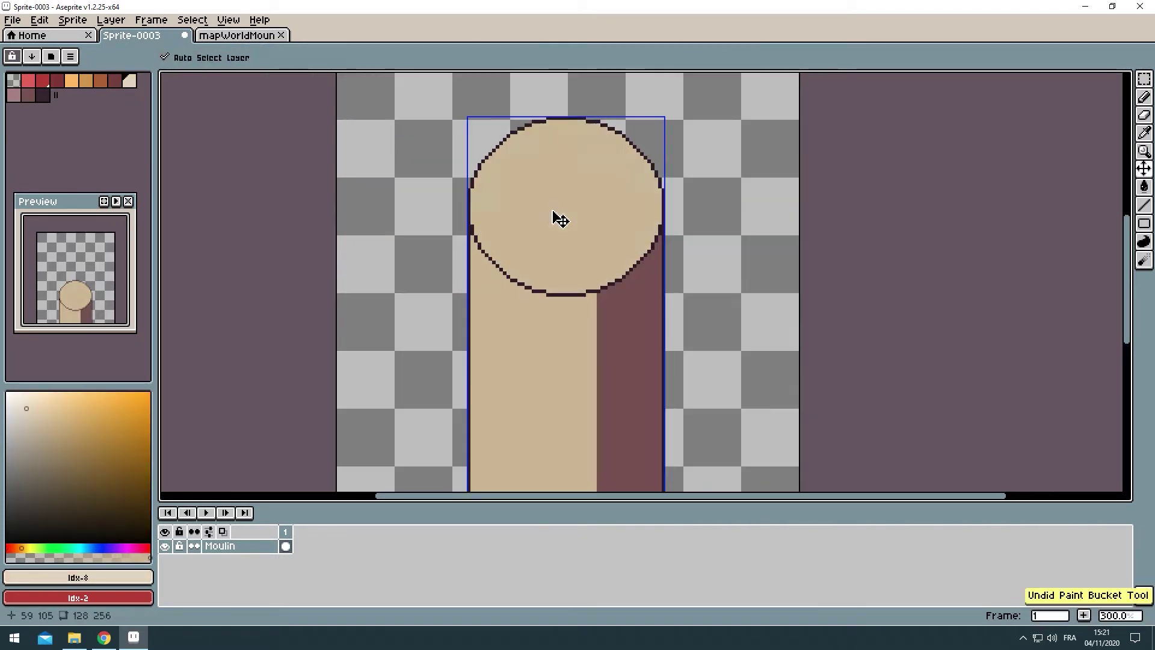
pyautogui.moveTo(923, 157); pyautogui.dragTo(1093, 84)
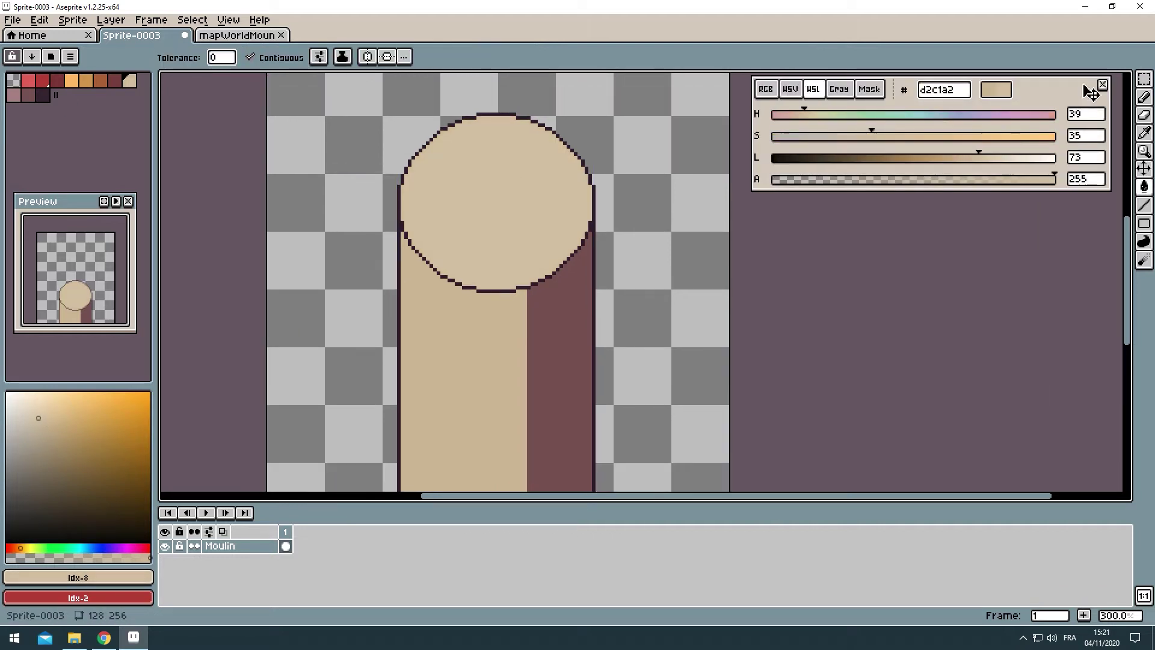
pyautogui.press('b')
pyautogui.scroll(-3, 752, 243)
pyautogui.scroll(5, 459, 222)
pyautogui.scroll(2, 458, 222)
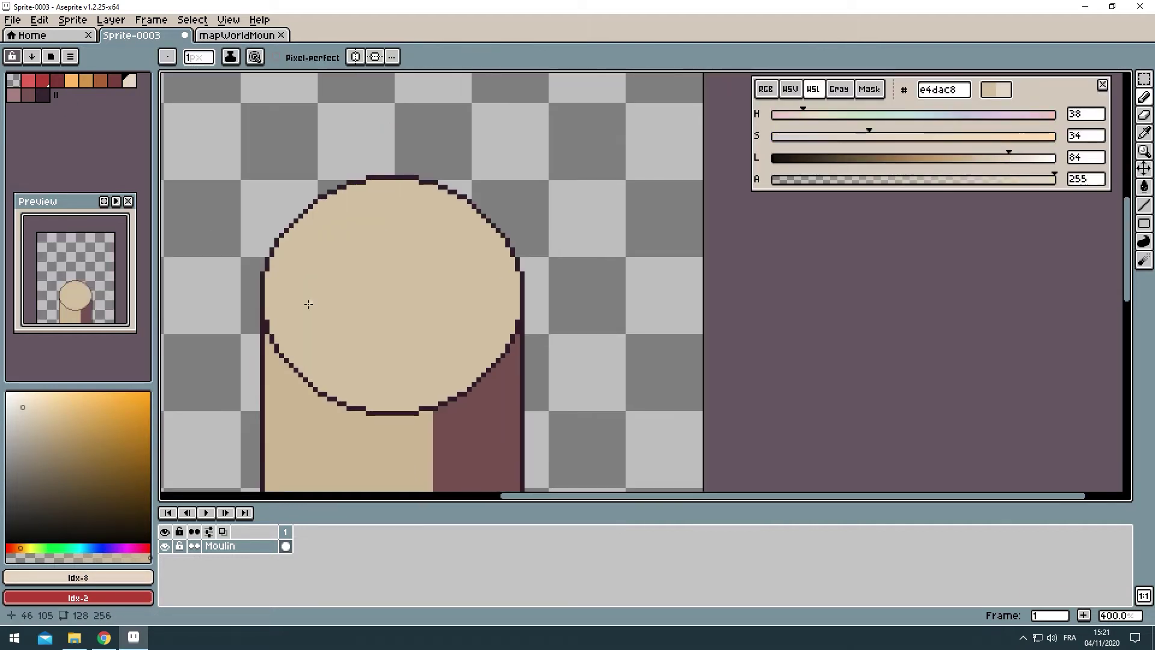
pyautogui.moveTo(299, 278); pyautogui.dragTo(313, 317)
# Step: Divide off a left strip with a vertical line, trying and undoing a dark red fill
pyautogui.scroll(2, 525, 409)
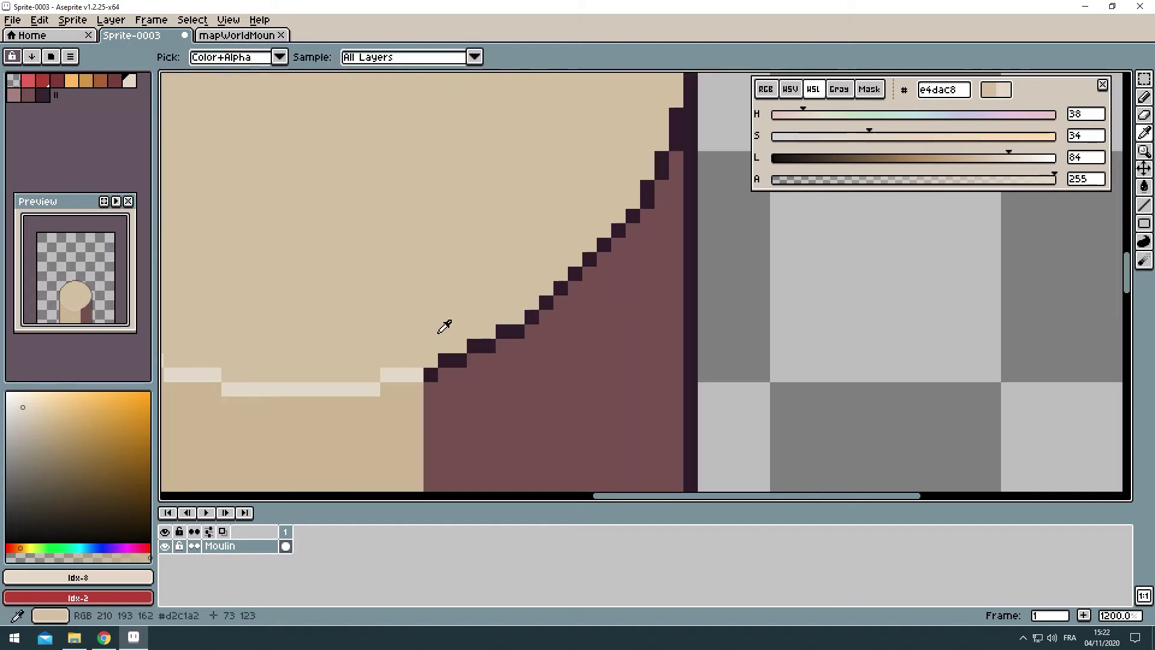
pyautogui.scroll(-4, 652, 202)
pyautogui.scroll(-1, 419, 260)
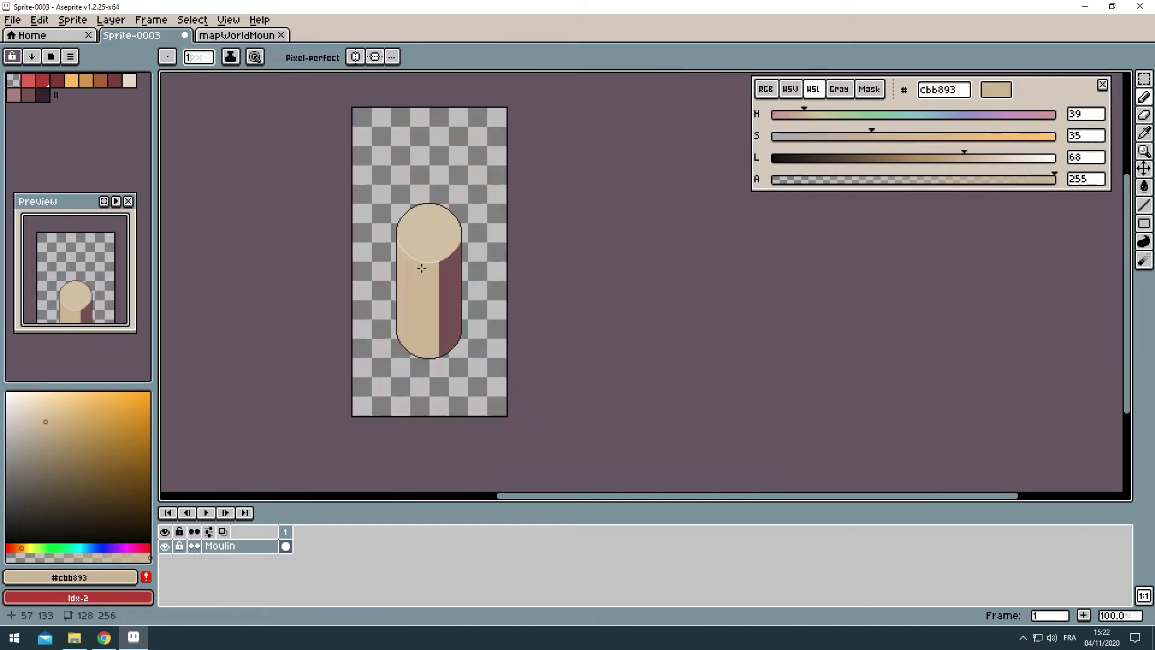
pyautogui.scroll(1, 420, 261)
pyautogui.scroll(1, 436, 250)
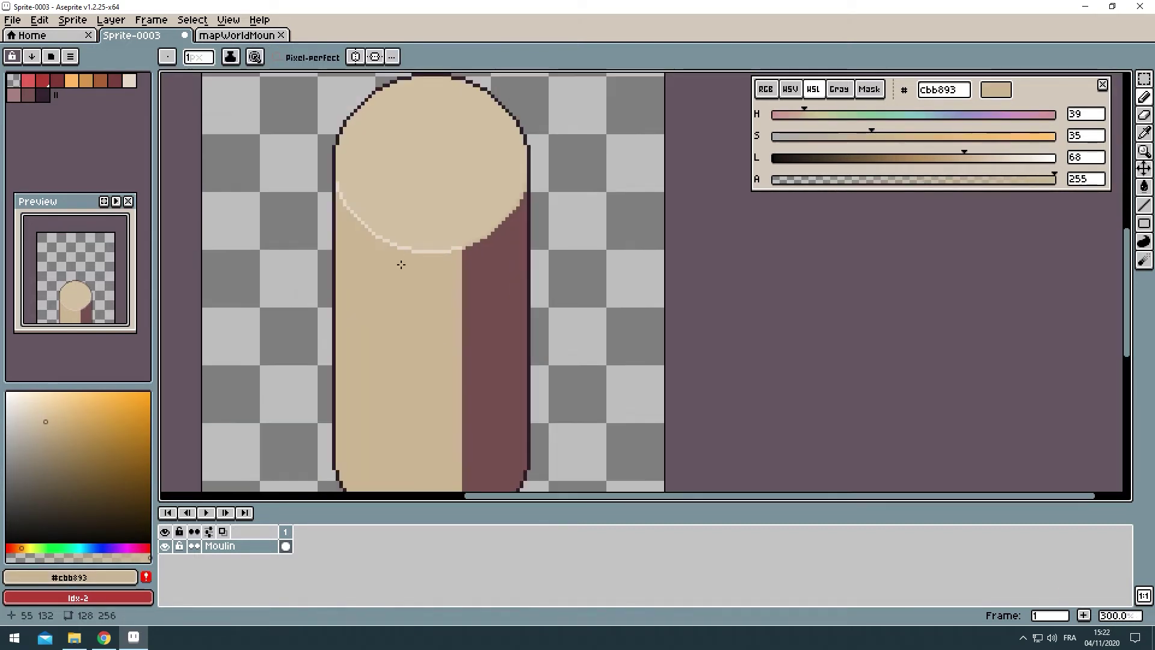
pyautogui.scroll(1, 401, 265)
pyautogui.scroll(-1, 368, 320)
pyautogui.moveTo(377, 241); pyautogui.dragTo(377, 487)
pyautogui.press('g')
pyautogui.click(377, 257)
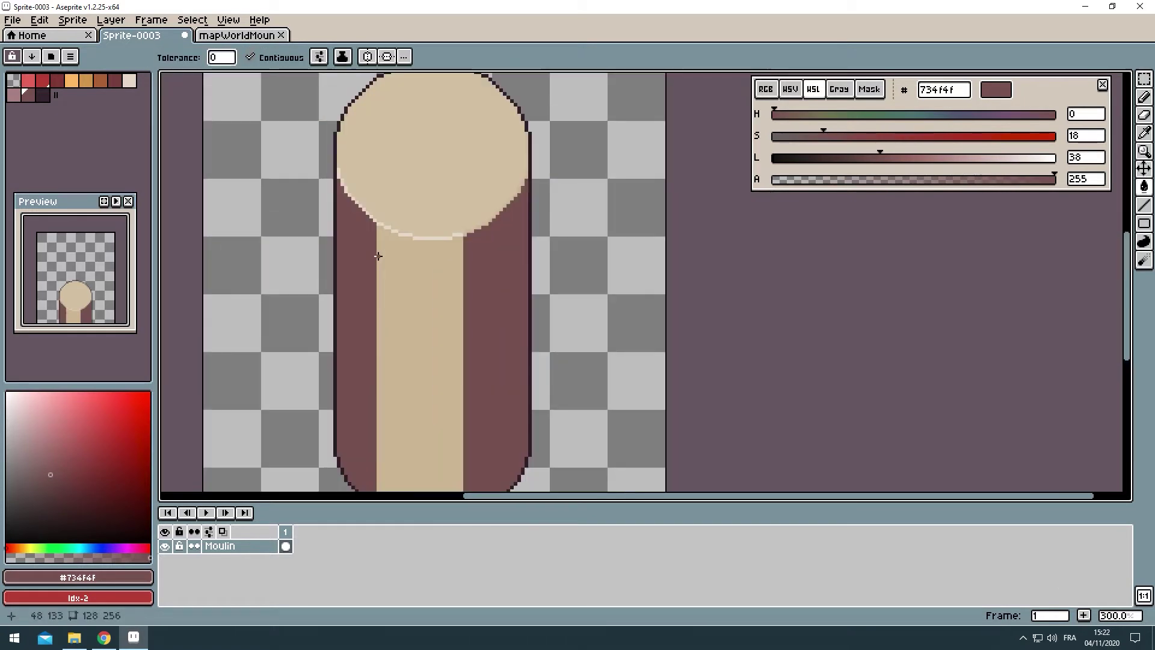
pyautogui.hotkey('ctrl', 'z')
# Step: Draw a thin dark line down the left strip, trying and undoing a pink fill
pyautogui.scroll(1, 379, 397)
pyautogui.scroll(-2, 378, 397)
pyautogui.press('b')
pyautogui.scroll(2, 360, 301)
pyautogui.keyDown('shift'); pyautogui.click(326, 292); pyautogui.keyUp('shift')
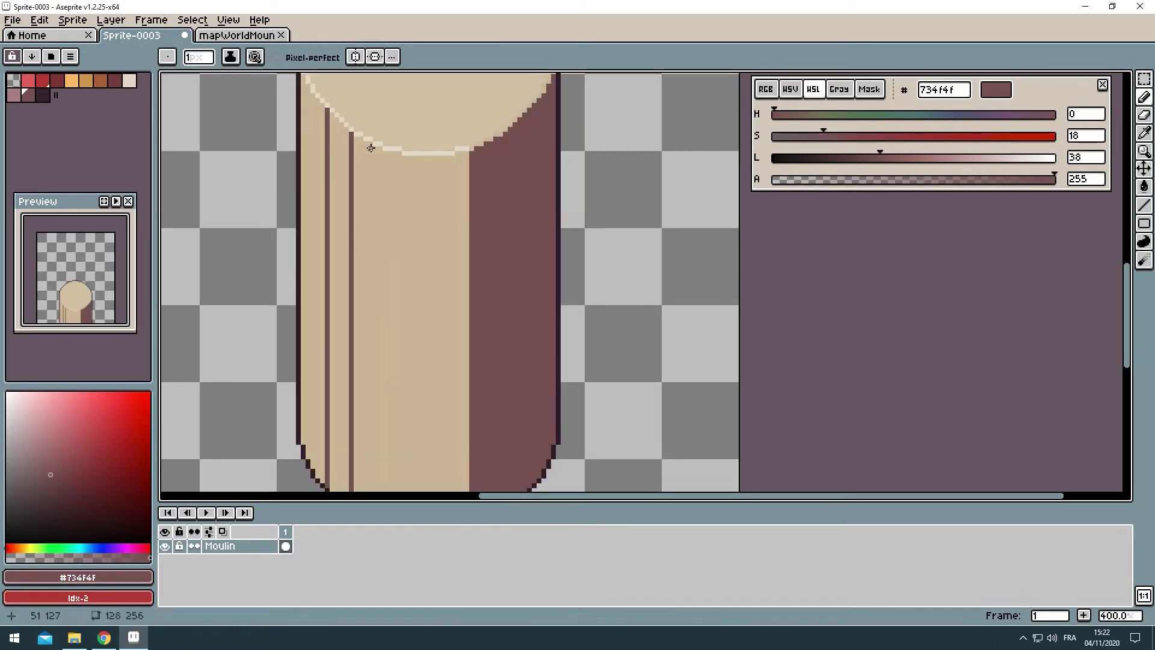
pyautogui.click(13, 95)
pyautogui.press('g')
pyautogui.click(361, 301)
pyautogui.scroll(-2, 542, 246)
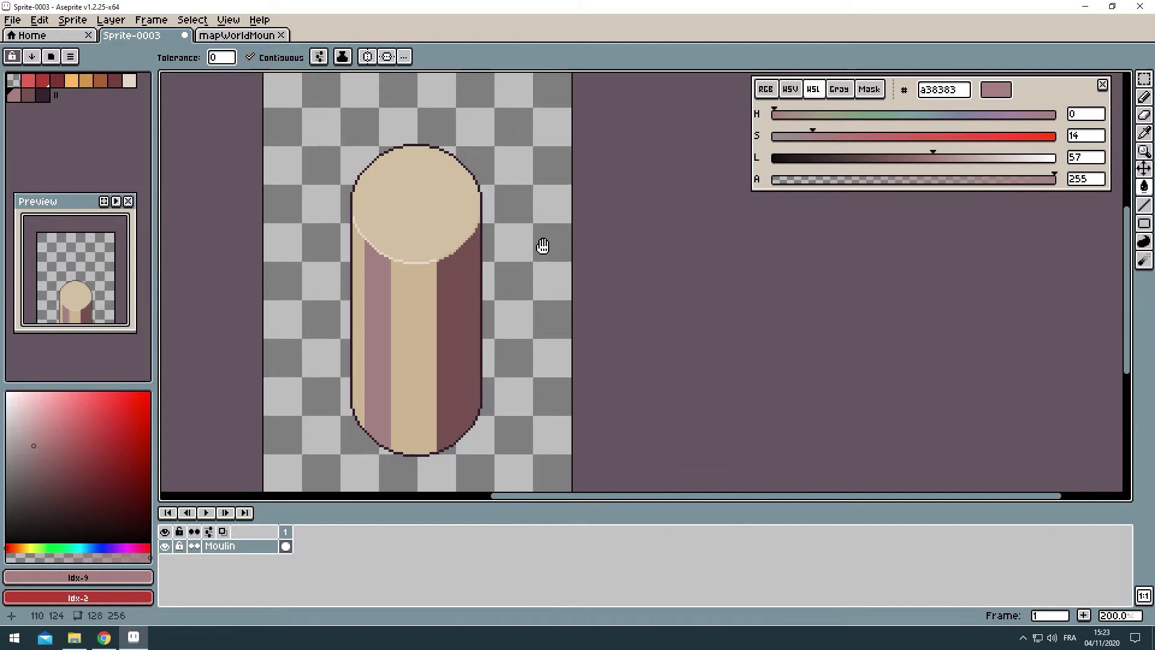
pyautogui.scroll(2, 542, 246)
pyautogui.hotkey('ctrl', 'z')
# Step: Pick the light tan and dark outline colours for the Pencil
pyautogui.keyDown('alt'); pyautogui.click(375, 194); pyautogui.keyUp('alt')
pyautogui.scroll(-2, 399, 161)
pyautogui.scroll(1, 470, 275)
pyautogui.press('v')
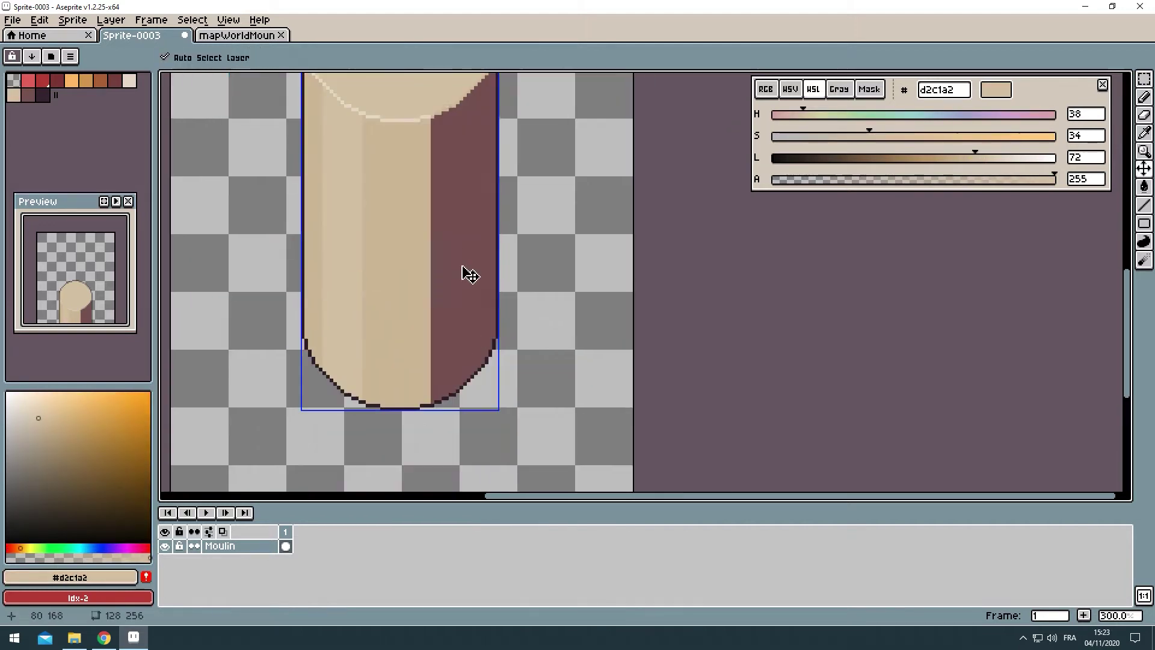
pyautogui.press('b')
pyautogui.scroll(4, 470, 275)
pyautogui.keyDown('alt'); pyautogui.click(438, 317); pyautogui.keyUp('alt')
pyautogui.scroll(-5, 369, 366)
pyautogui.scroll(1, 381, 291)
# Step: Extend the dark outline down the left edge and the inner curve to the right
pyautogui.scroll(1, 314, 210)
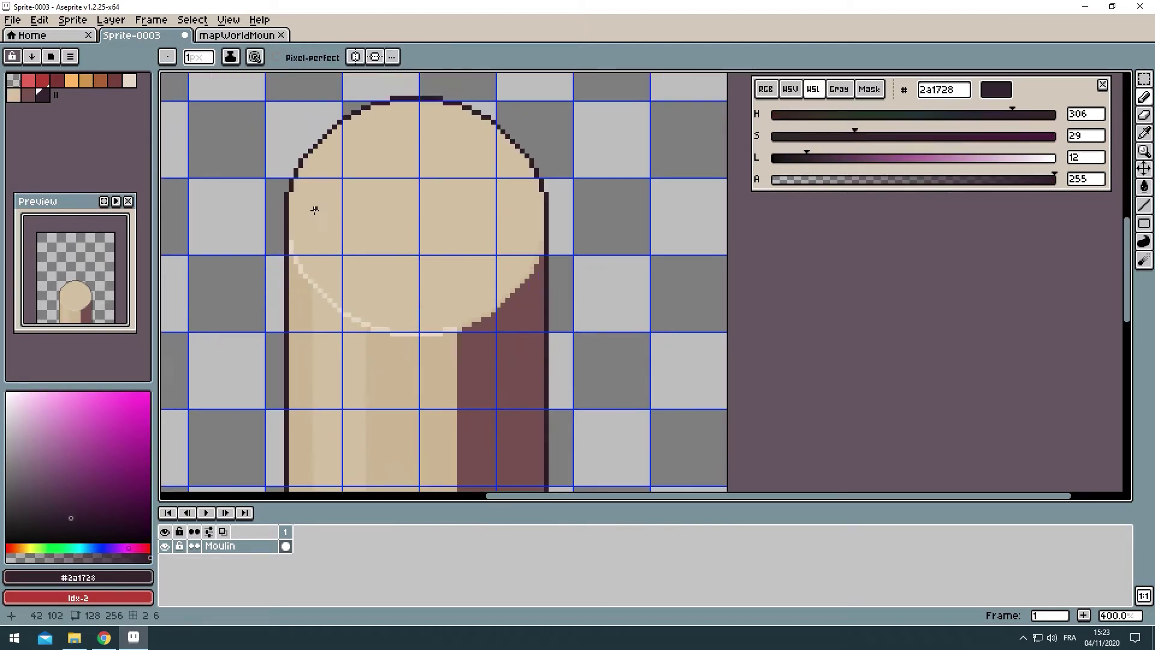
pyautogui.scroll(5, 314, 209)
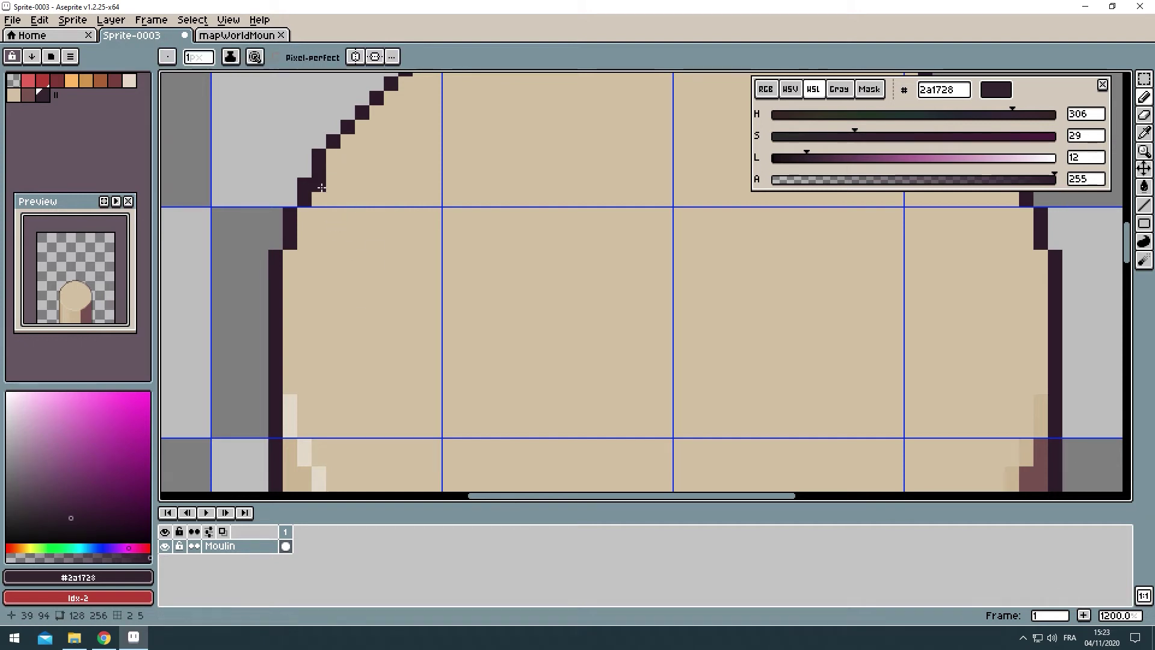
pyautogui.moveTo(331, 405); pyautogui.dragTo(345, 448)
pyautogui.moveTo(345, 448); pyautogui.dragTo(253, 255)
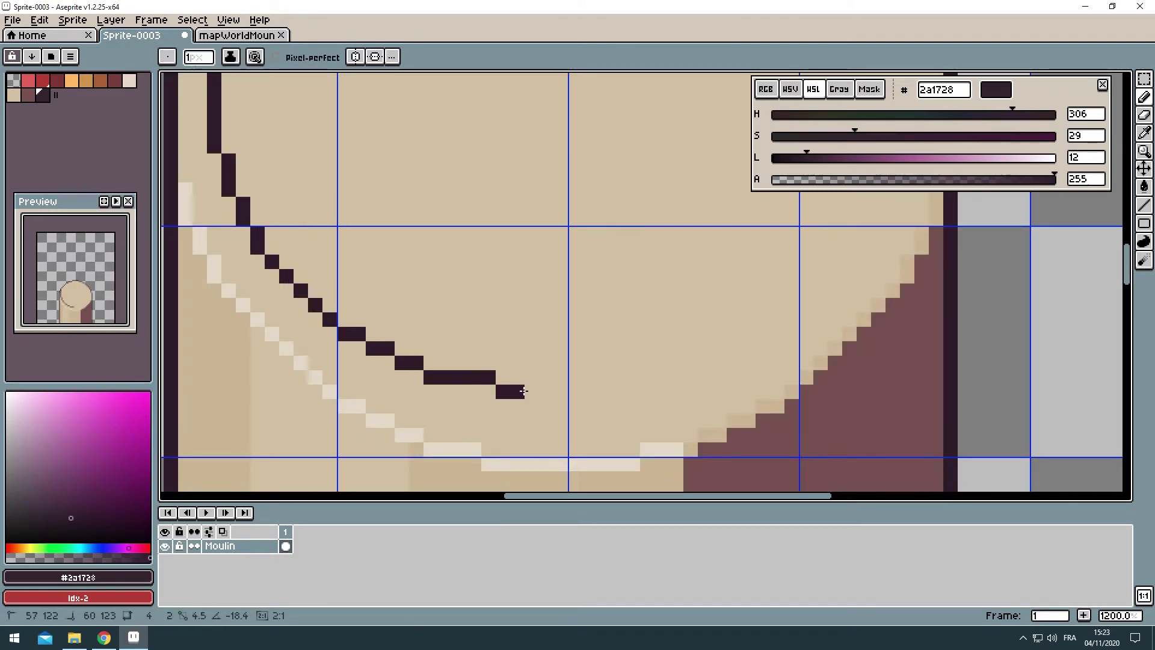
pyautogui.moveTo(523, 391); pyautogui.dragTo(637, 391)
# Step: Draw the lower collar curve, mirrored on both sides
pyautogui.scroll(-3, 379, 267)
pyautogui.scroll(3, 297, 247)
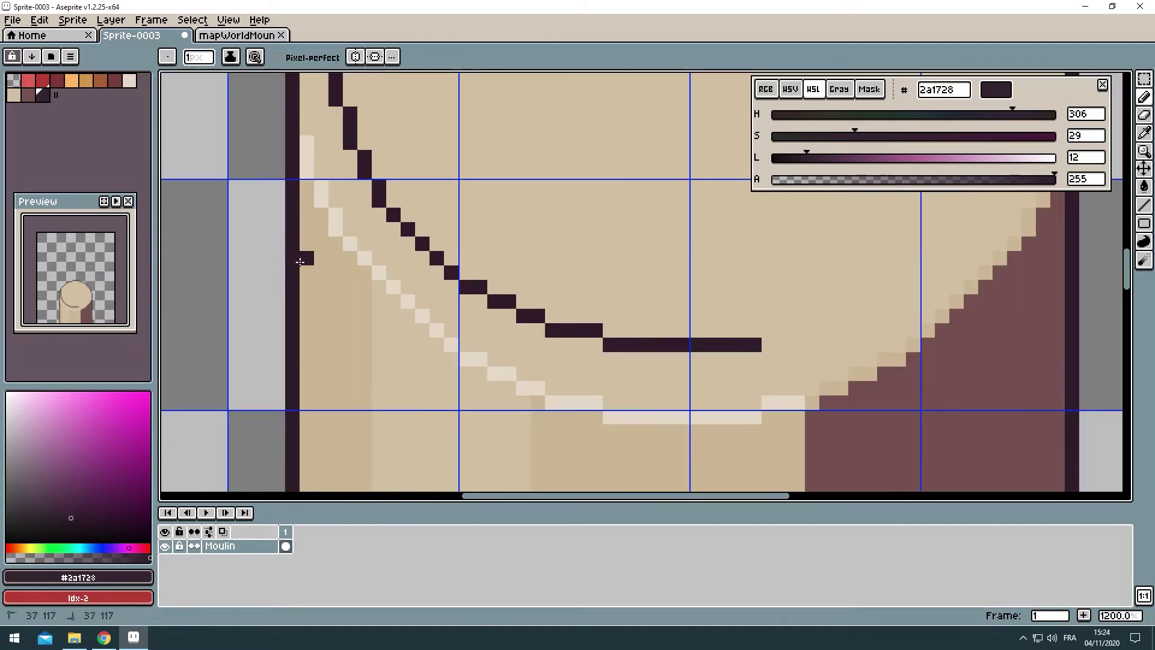
pyautogui.scroll(-3, 489, 157)
pyautogui.scroll(3, 497, 219)
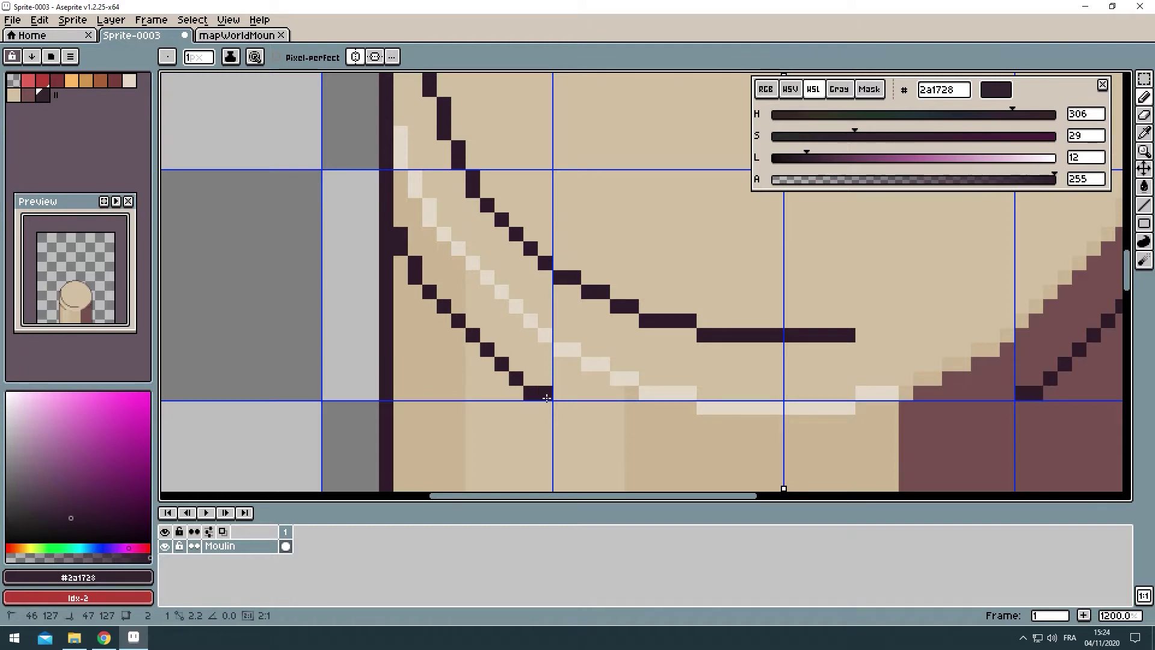
pyautogui.moveTo(318, 303); pyautogui.dragTo(349, 307)
pyautogui.press('b')
pyautogui.scroll(-3, 385, 328)
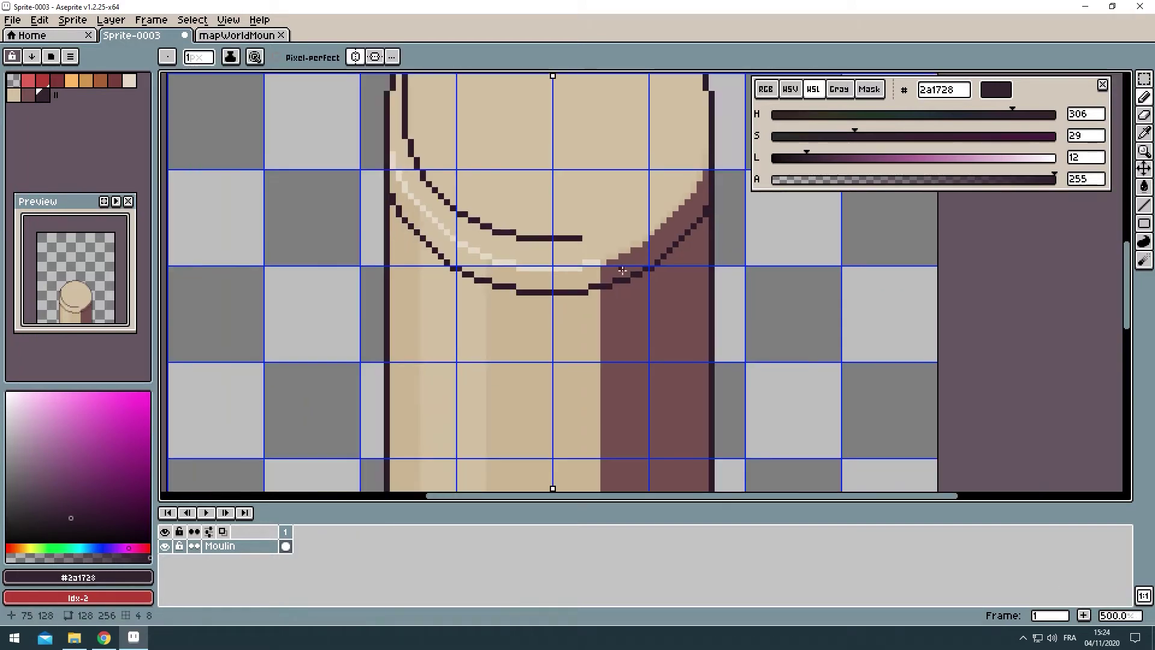
pyautogui.scroll(3, 541, 271)
# Step: Undo a trial pale highlight and extend the dark curve up the right side
pyautogui.moveTo(508, 313); pyautogui.dragTo(620, 215)
pyautogui.scroll(-5, 621, 215)
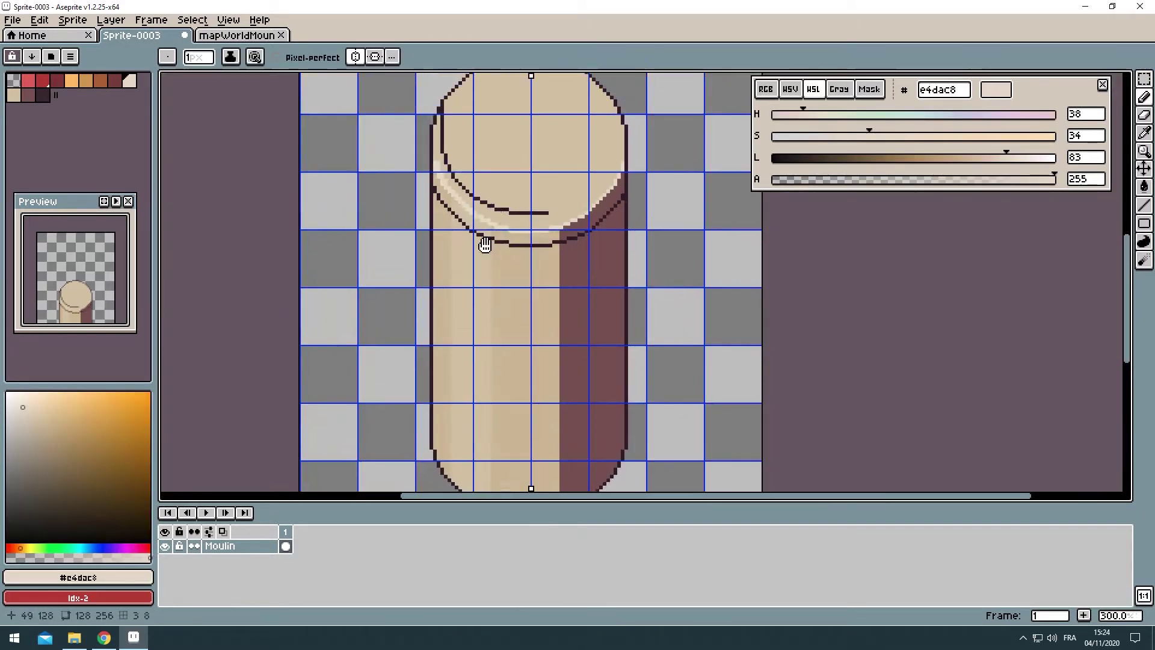
pyautogui.scroll(4, 480, 245)
pyautogui.keyDown('alt'); pyautogui.click(514, 257); pyautogui.keyUp('alt')
pyautogui.hotkey('ctrl', 'z')
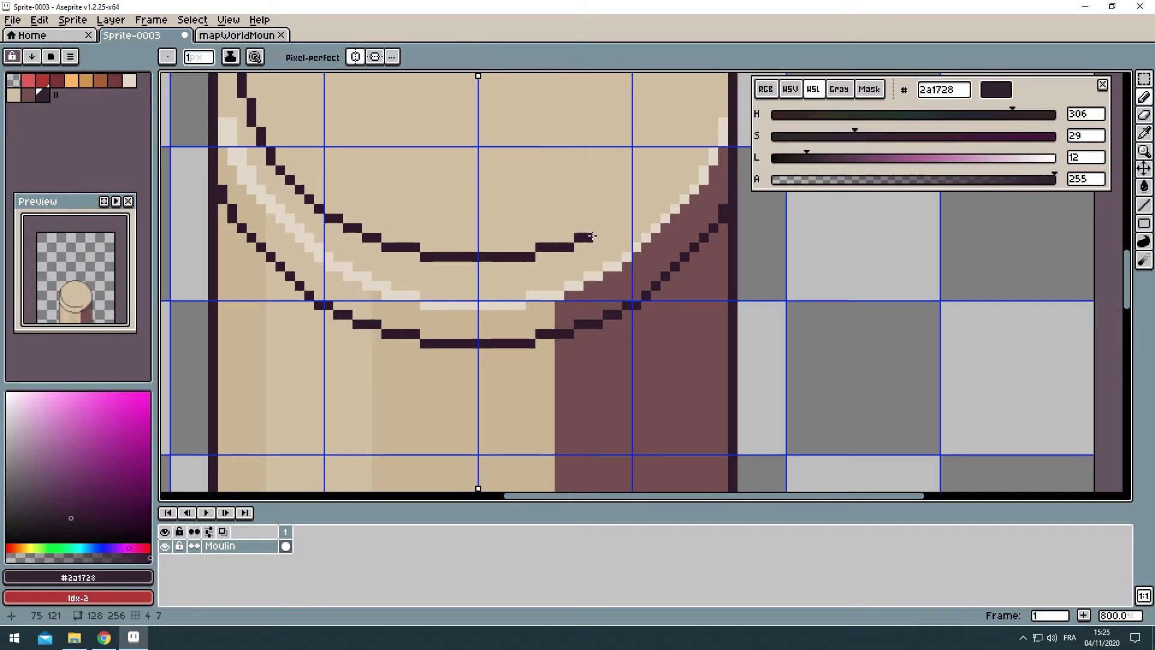
pyautogui.moveTo(619, 219); pyautogui.dragTo(573, 283)
pyautogui.moveTo(573, 282); pyautogui.dragTo(581, 272)
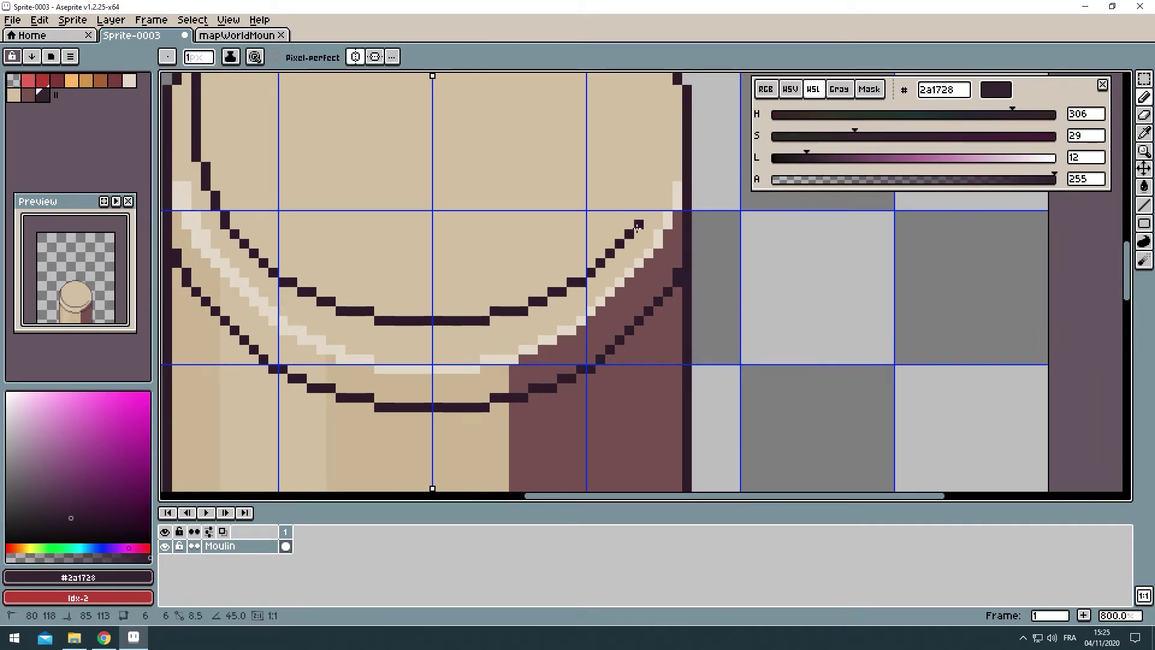
# Step: Draw the collar's vertical sides, mirrored left and right
pyautogui.scroll(2, 655, 168)
pyautogui.moveTo(669, 241); pyautogui.dragTo(672, 172)
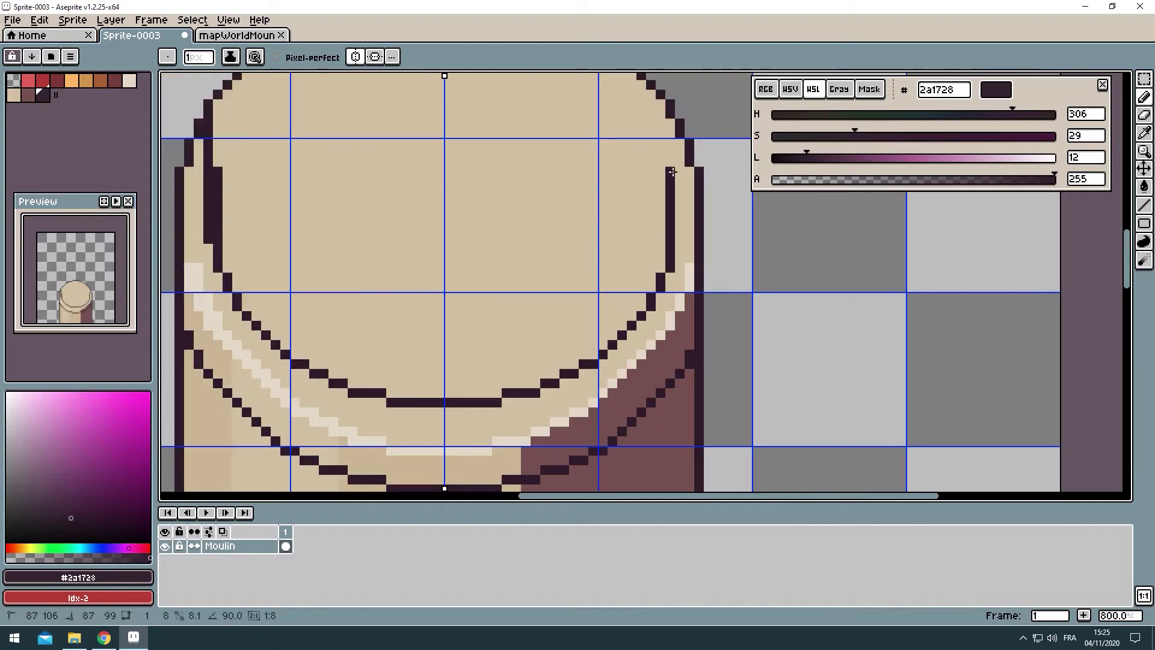
pyautogui.scroll(-5, 676, 288)
pyautogui.scroll(2, 535, 193)
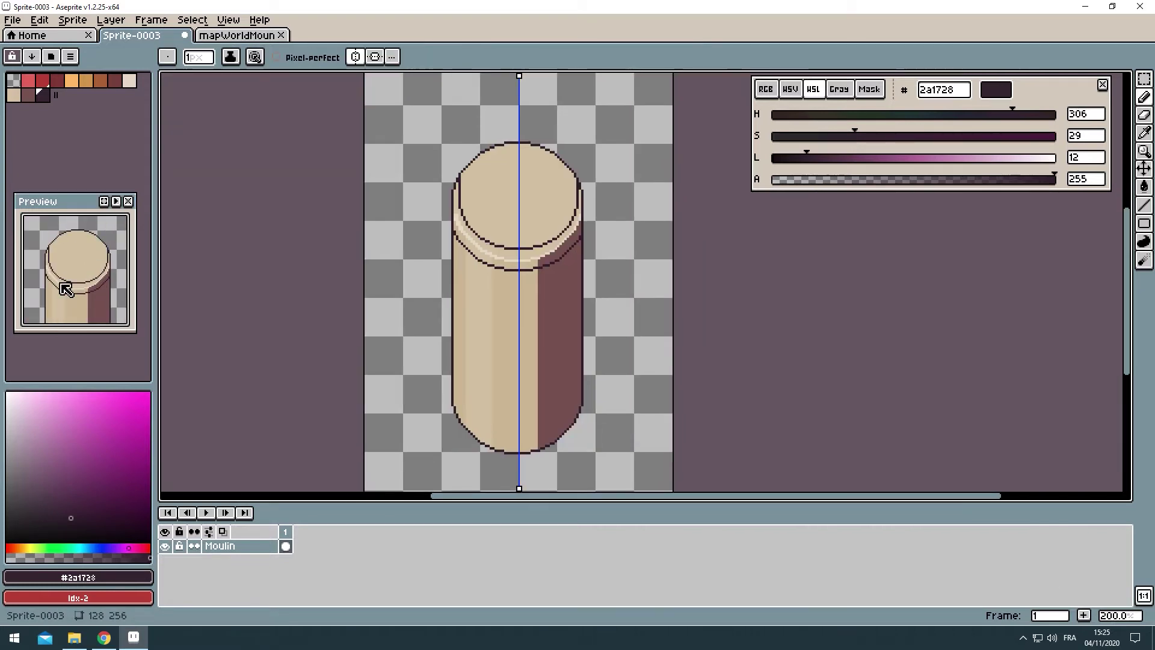
pyautogui.scroll(2, 517, 198)
# Step: Fill the band and light row below the rim with orange #f5bc5c
pyautogui.click(355, 60)
pyautogui.scroll(3, 481, 253)
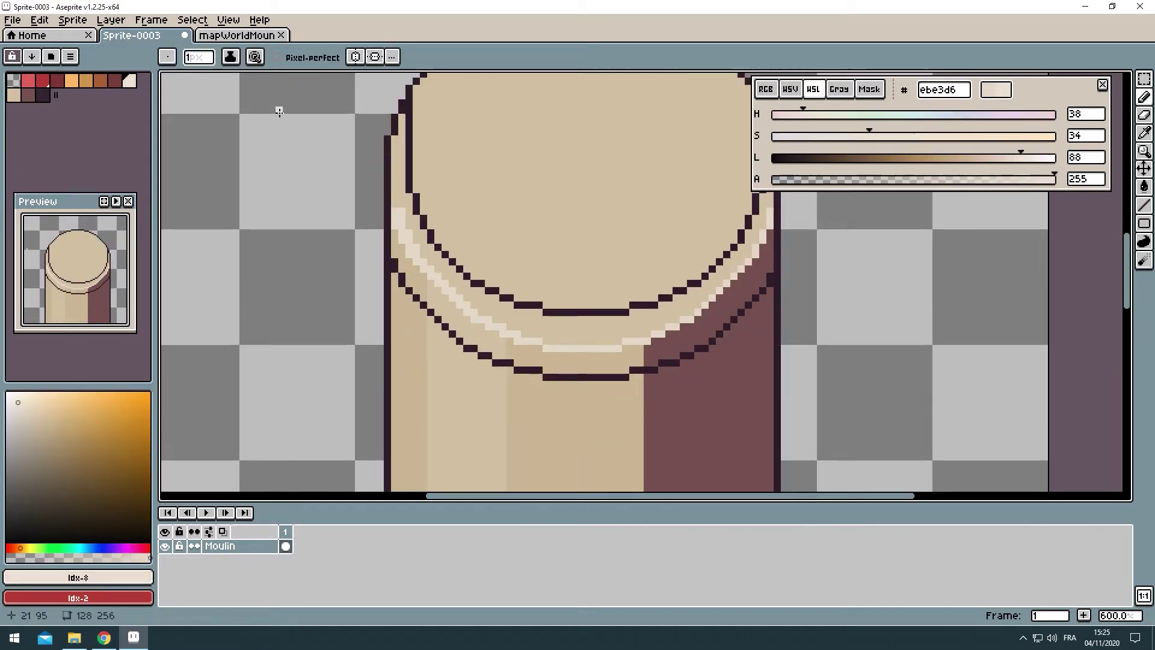
pyautogui.click(71, 80)
pyautogui.press('g')
pyautogui.click(580, 328)
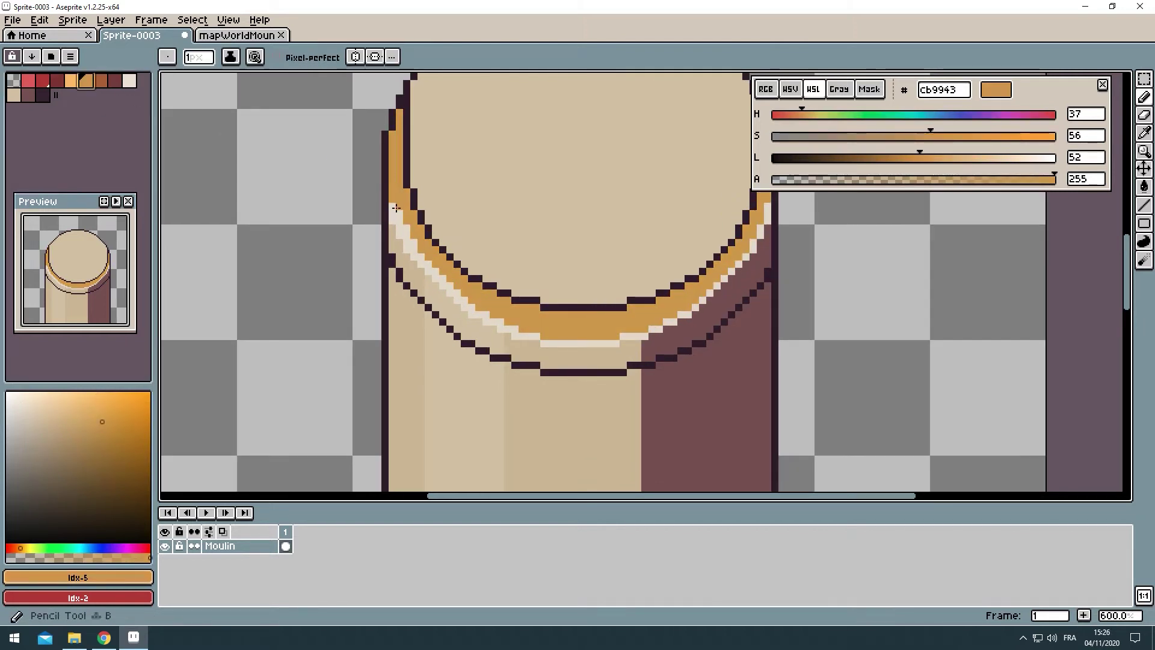
pyautogui.hscroll(1, 396, 208)
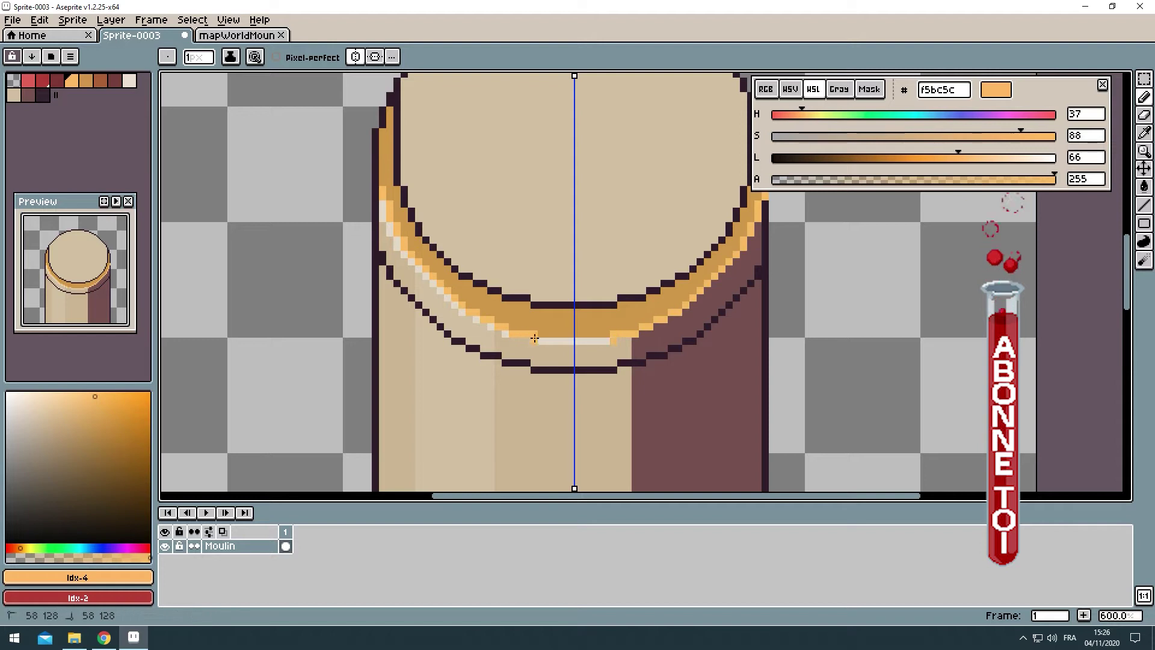
pyautogui.click(535, 338)
pyautogui.scroll(-1, 596, 206)
pyautogui.scroll(2, 595, 206)
# Step: Fill the lower band under the rim with brown #a46030
pyautogui.keyDown('alt'); pyautogui.click(335, 206); pyautogui.keyUp('alt')
pyautogui.scroll(-1, 413, 83)
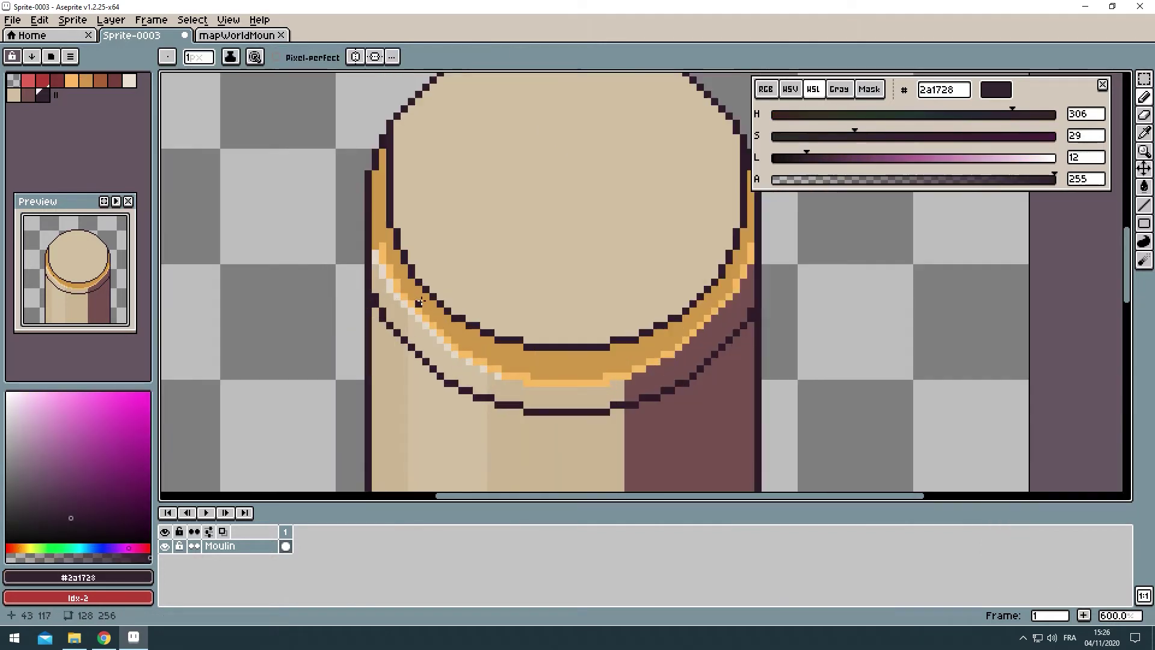
pyautogui.keyDown('alt'); pyautogui.click(516, 386); pyautogui.keyUp('alt')
pyautogui.scroll(1, 604, 263)
pyautogui.scroll(-2, 603, 263)
pyautogui.scroll(1, 603, 262)
pyautogui.click(108, 84)
pyautogui.scroll(2, 421, 301)
pyautogui.click(421, 361)
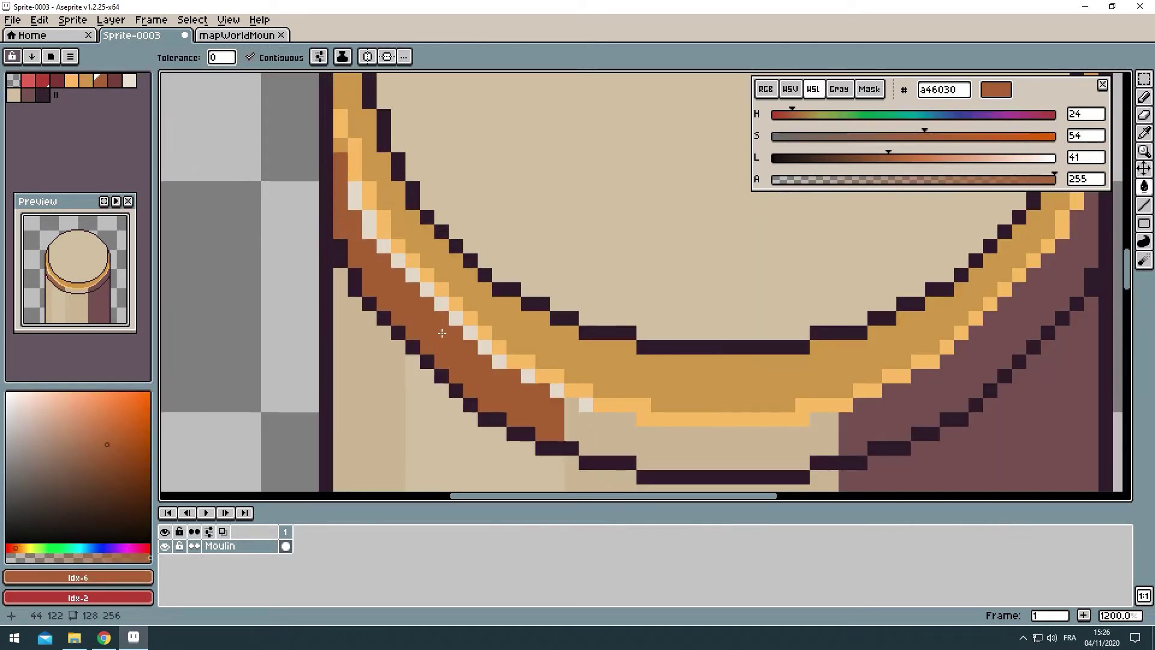
pyautogui.click(662, 361)
# Step: Touch up the dark outline pixels along the rim
pyautogui.hscroll(-5, 643, 316)
pyautogui.scroll(-1, 634, 302)
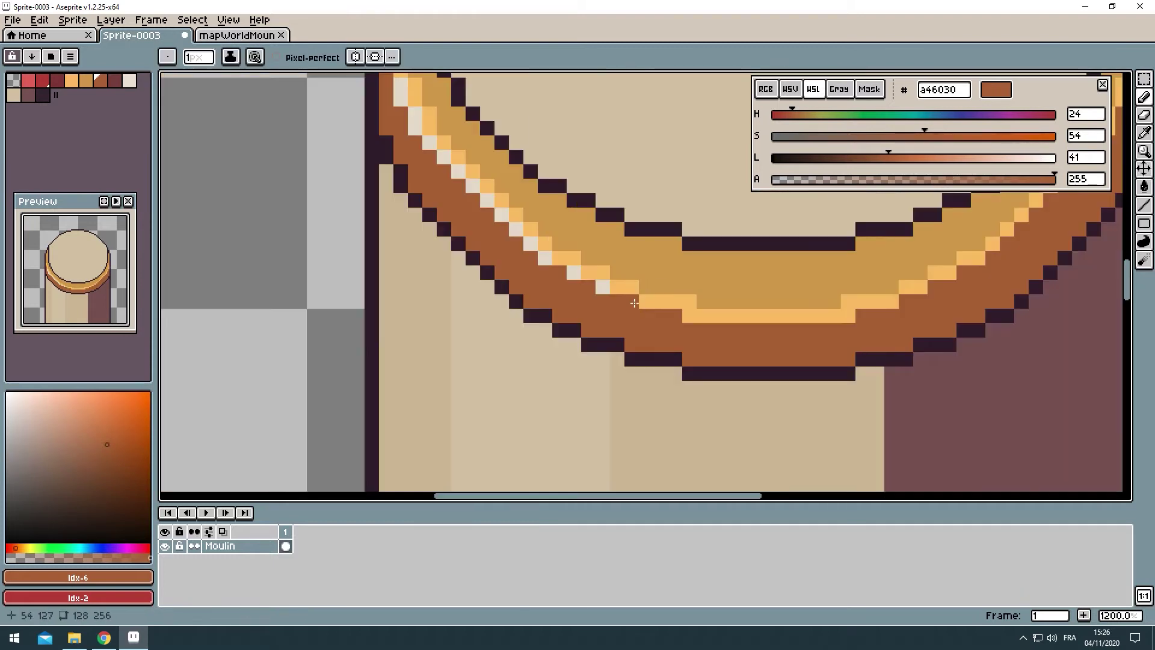
pyautogui.scroll(-4, 409, 119)
pyautogui.scroll(3, 555, 328)
pyautogui.scroll(-1, 555, 328)
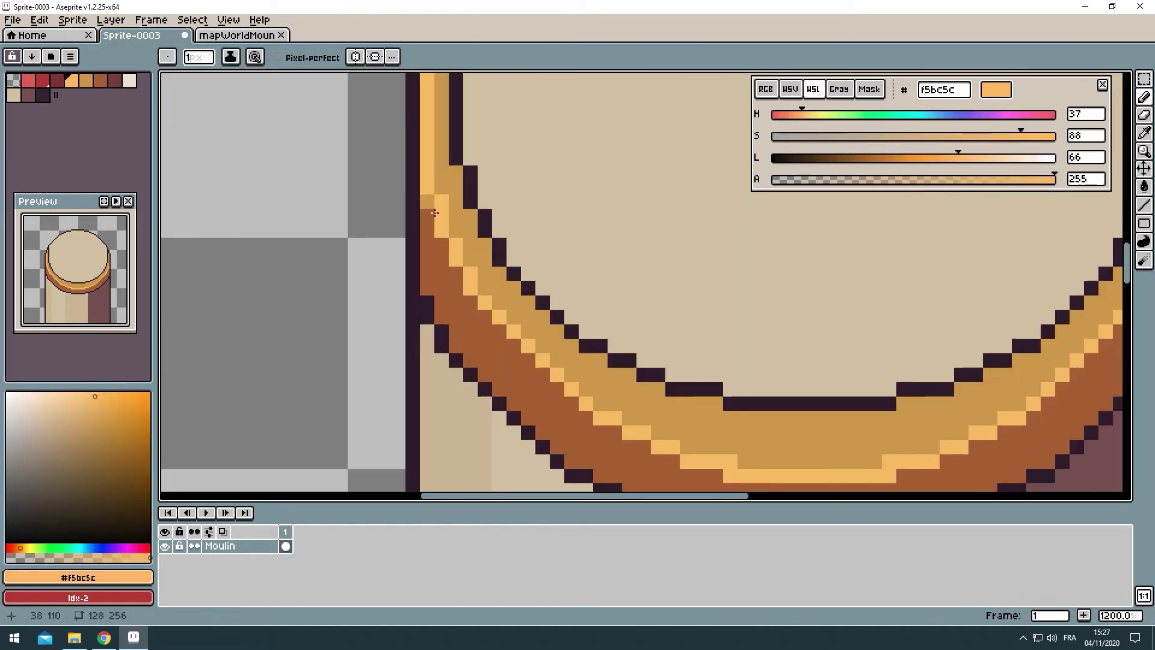
pyautogui.scroll(-2, 554, 328)
pyautogui.scroll(3, 555, 327)
pyautogui.keyDown('alt'); pyautogui.click(636, 335); pyautogui.keyUp('alt')
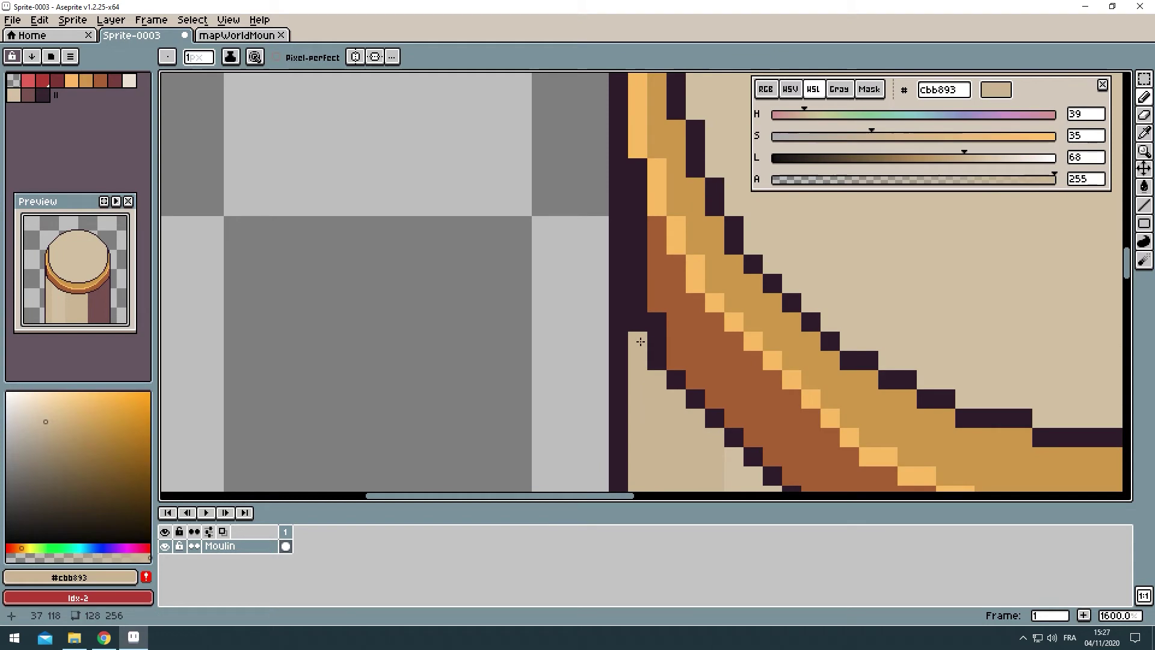
pyautogui.keyDown('alt'); pyautogui.click(541, 337); pyautogui.keyUp('alt')
# Step: Paint brown shadow and light orange highlight pixels along the rim
pyautogui.keyDown('alt'); pyautogui.click(569, 258); pyautogui.keyUp('alt')
pyautogui.scroll(-5, 519, 365)
pyautogui.scroll(4, 519, 365)
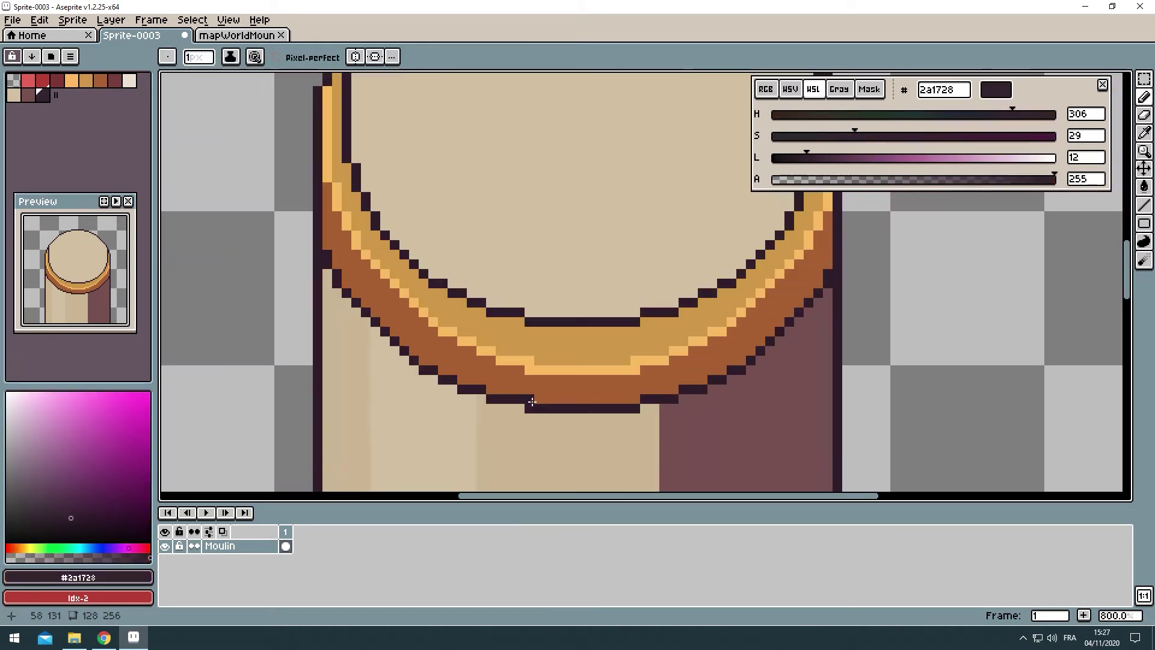
pyautogui.keyDown('alt'); pyautogui.click(520, 366); pyautogui.keyUp('alt')
pyautogui.keyDown('alt'); pyautogui.click(530, 364); pyautogui.keyUp('alt')
pyautogui.keyDown('alt'); pyautogui.click(565, 373); pyautogui.keyUp('alt')
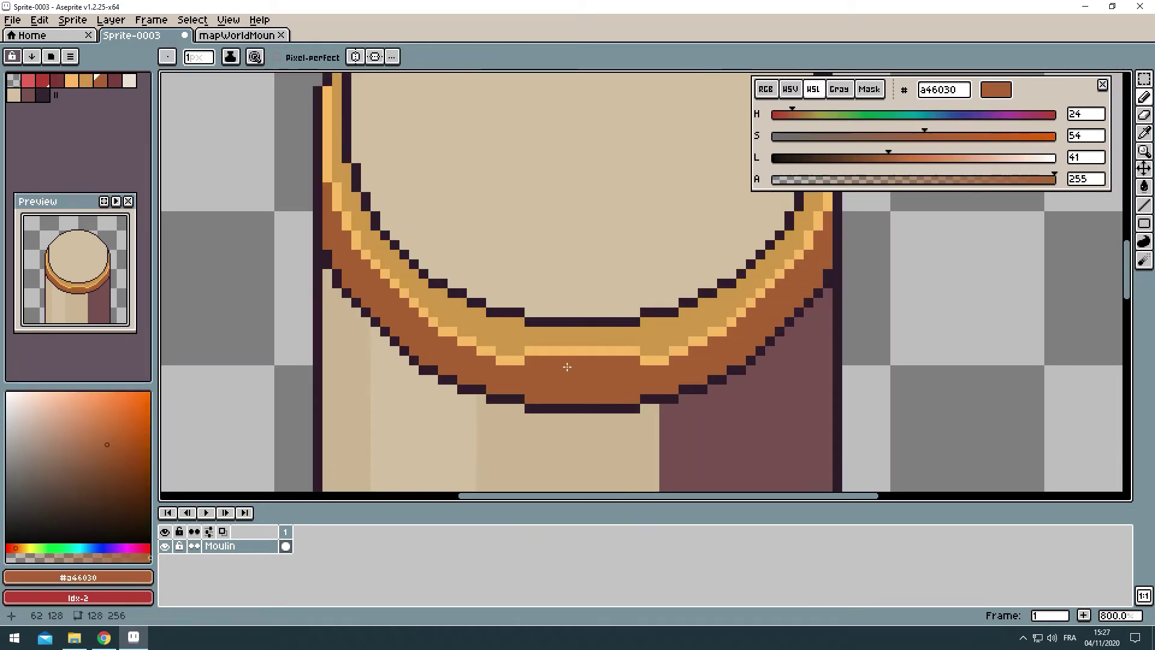
pyautogui.scroll(3, 559, 367)
pyautogui.keyDown('alt'); pyautogui.click(447, 304); pyautogui.keyUp('alt')
pyautogui.scroll(-2, 601, 301)
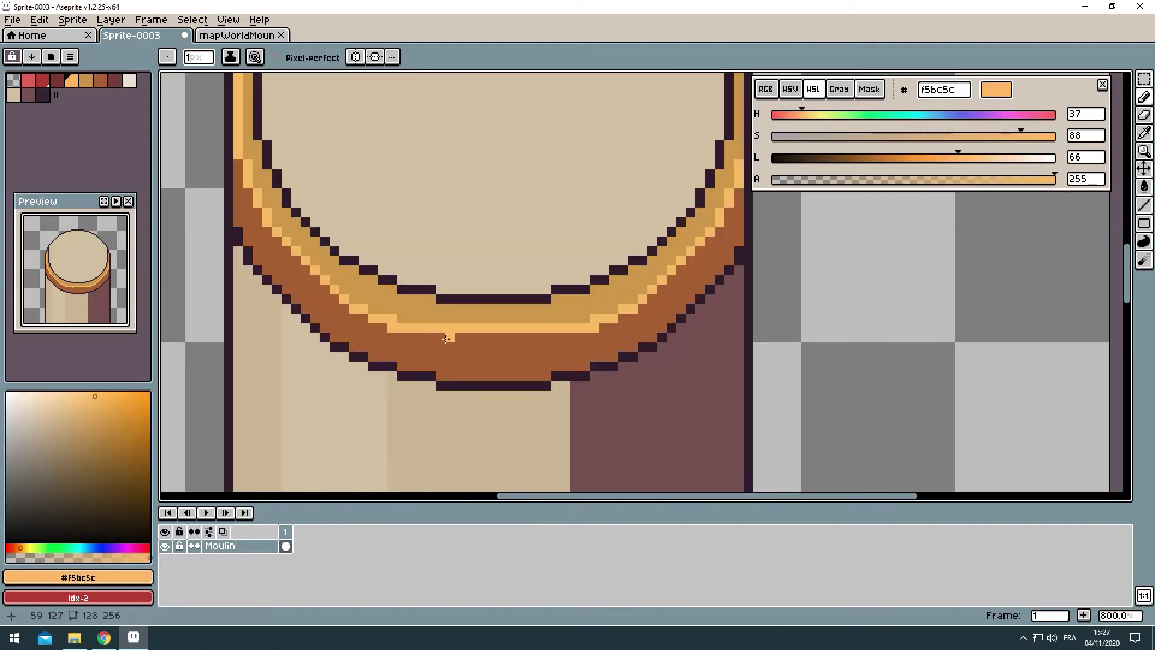
pyautogui.keyDown('alt'); pyautogui.click(443, 330); pyautogui.keyUp('alt')
pyautogui.scroll(-4, 421, 312)
pyautogui.hscroll(2, 314, 257)
# Step: Bucket-fill the tower top red and paint a beige knob at the dome's peak
pyautogui.click(28, 80)
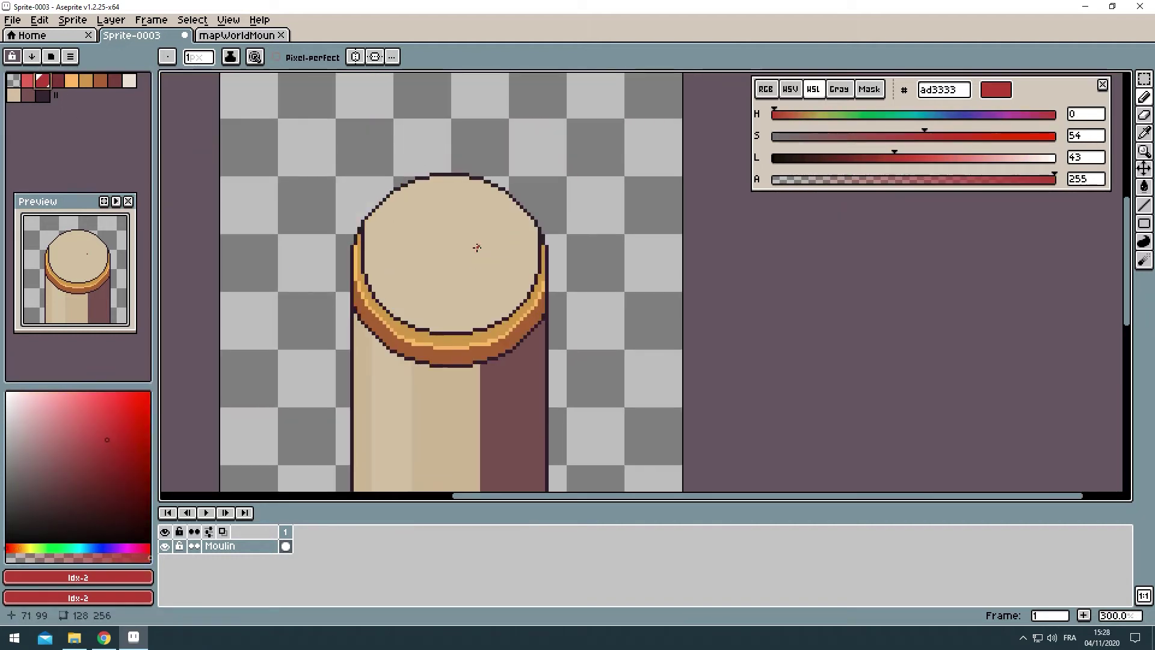
pyautogui.click(433, 279)
pyautogui.scroll(2, 433, 246)
pyautogui.scroll(1, 434, 246)
pyautogui.moveTo(421, 243); pyautogui.dragTo(460, 242)
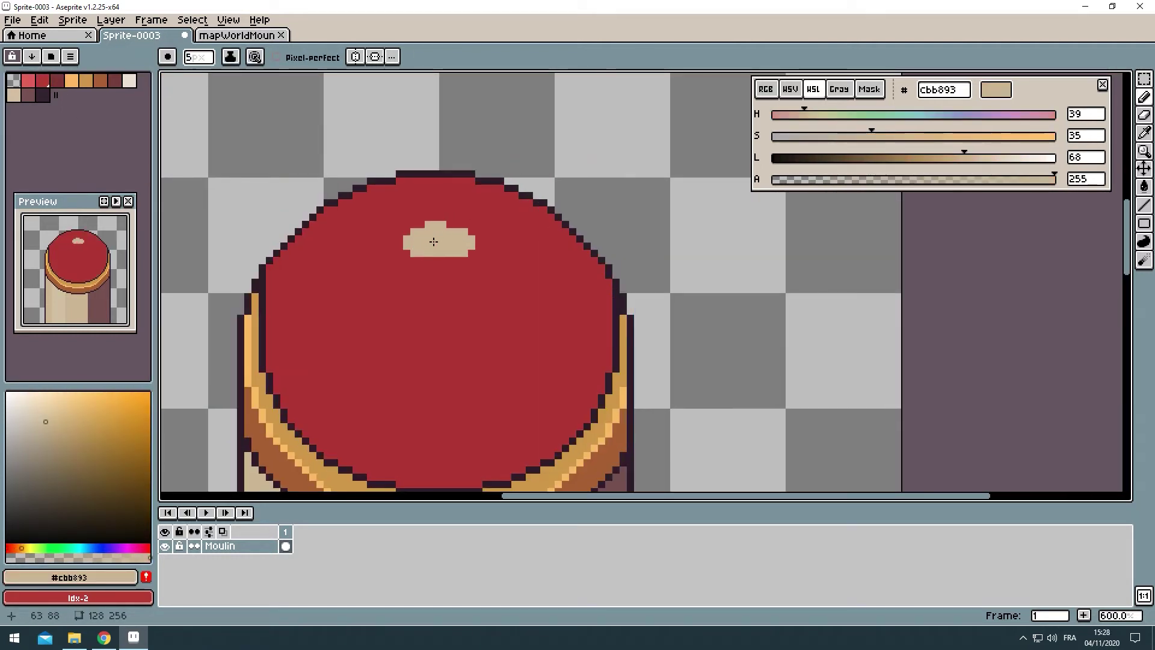
pyautogui.click(439, 223)
# Step: Shade the knob with darker pixels and an outline underneath, then pick light cream
pyautogui.scroll(-3, 433, 241)
pyautogui.scroll(6, 433, 240)
pyautogui.moveTo(385, 259); pyautogui.dragTo(493, 265)
pyautogui.click(368, 259)
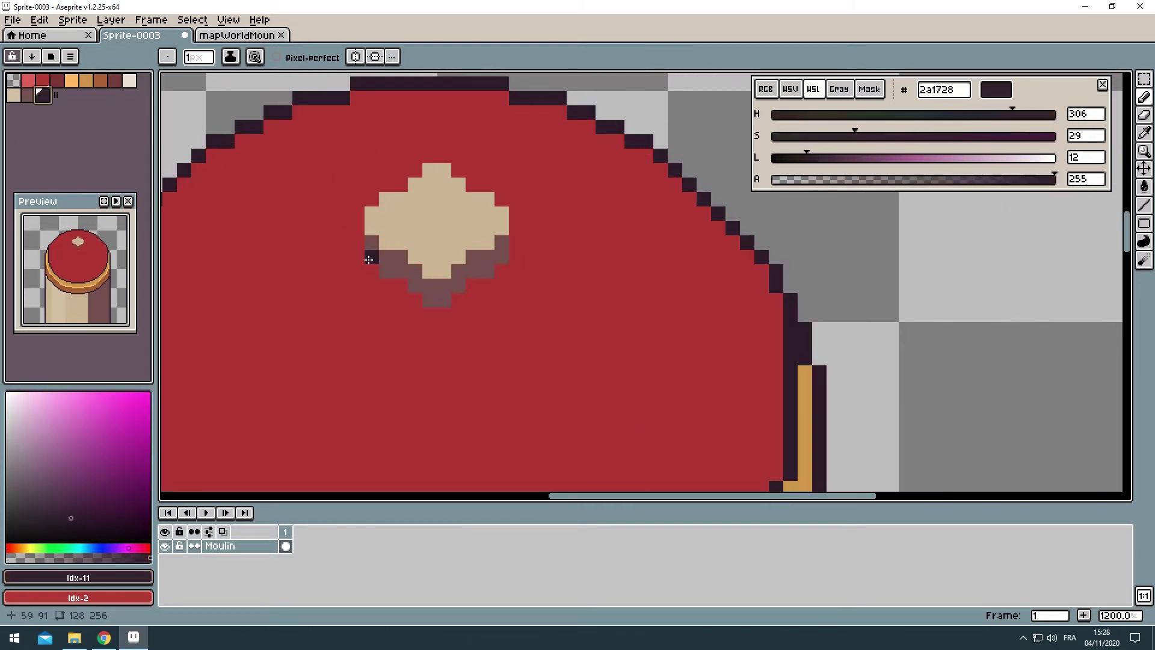
pyautogui.click(129, 80)
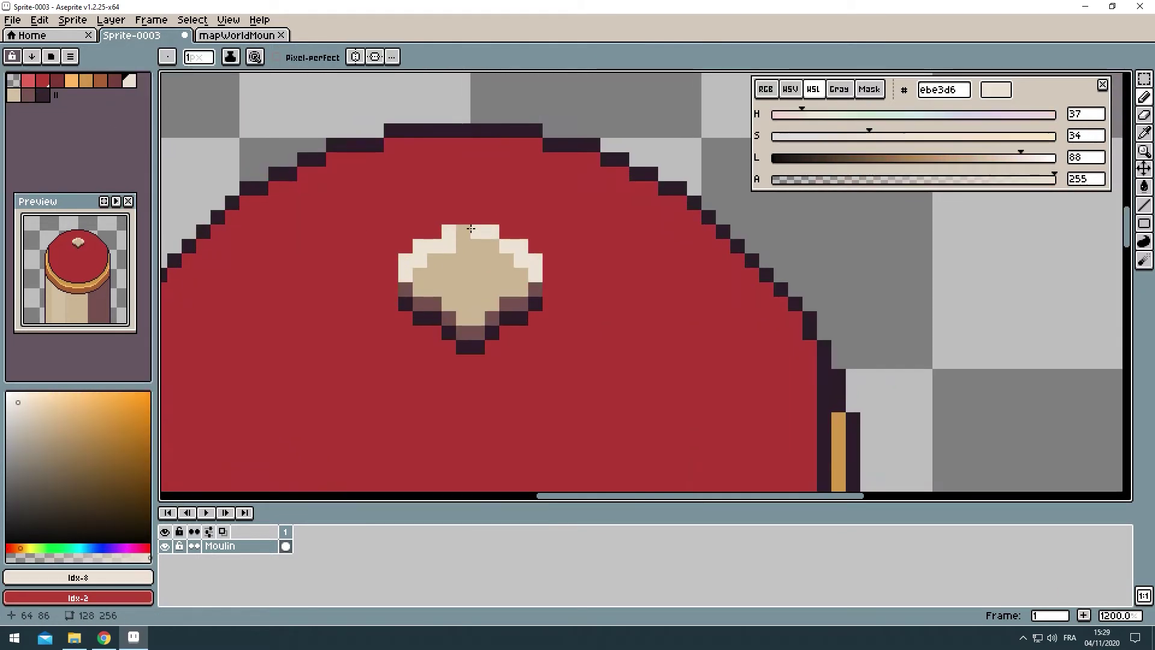
# Step: Pencil #772d33 seams down the dome's middle and toward the upper-left rim
pyautogui.scroll(-3, 470, 228)
pyautogui.scroll(1, 422, 180)
pyautogui.keyDown('alt'); pyautogui.click(481, 421); pyautogui.keyUp('alt')
pyautogui.moveTo(407, 219); pyautogui.dragTo(408, 356)
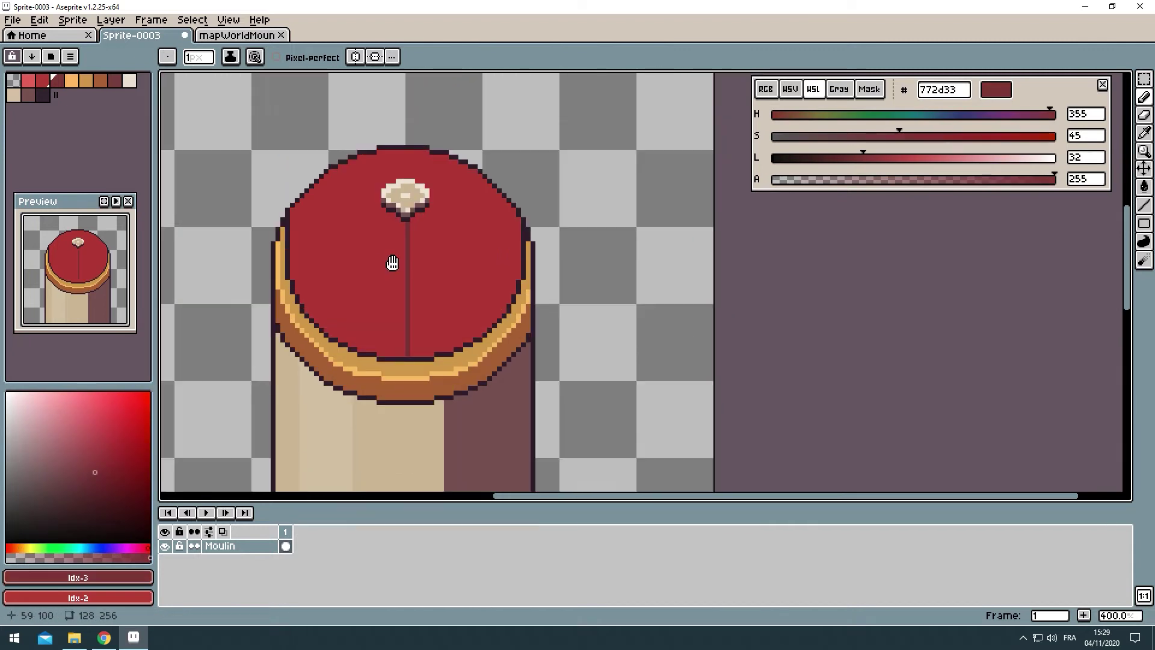
pyautogui.scroll(3, 392, 262)
pyautogui.moveTo(312, 186); pyautogui.dragTo(352, 213)
pyautogui.scroll(-1, 381, 228)
# Step: Draw a matching seam toward the upper-right rim, then undo the last two strokes
pyautogui.moveTo(559, 182); pyautogui.dragTo(524, 211)
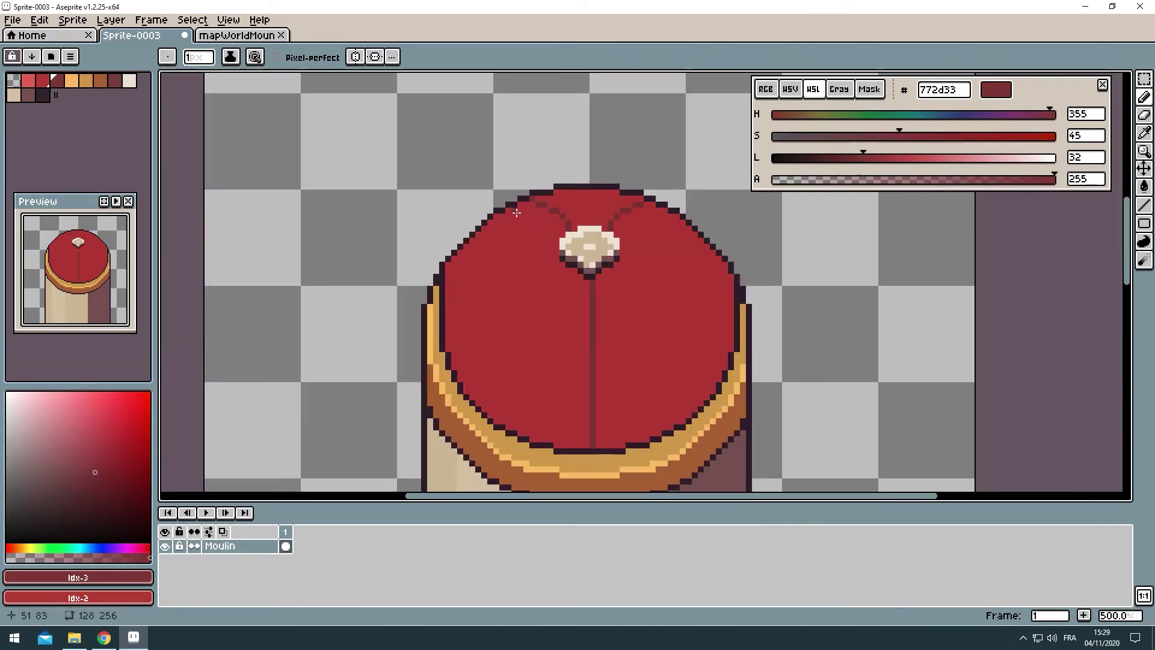
pyautogui.scroll(-1, 306, 184)
pyautogui.scroll(1, 305, 184)
pyautogui.hotkey('ctrl', 'z')
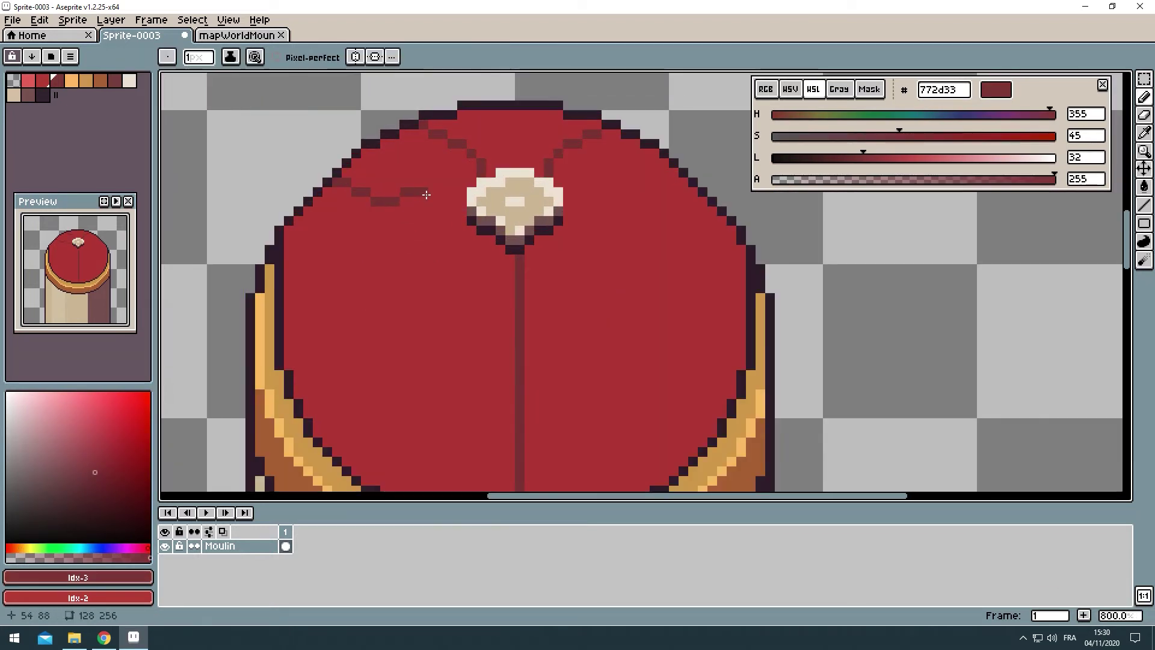
pyautogui.scroll(2, 387, 185)
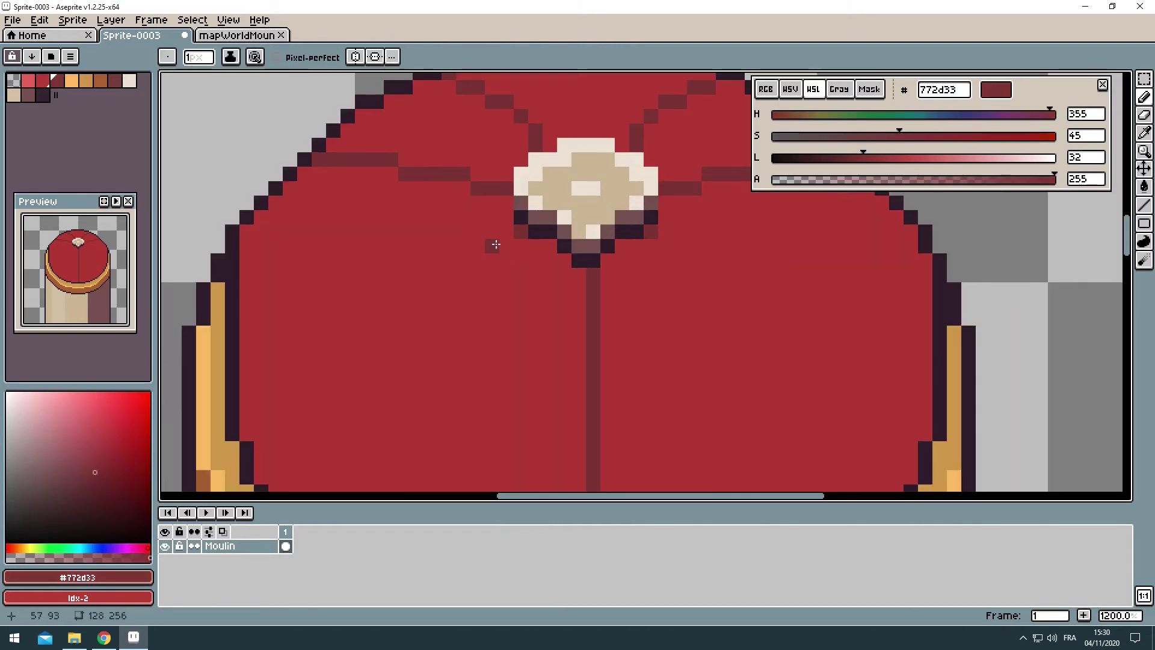
pyautogui.hotkey('ctrl', 'z')
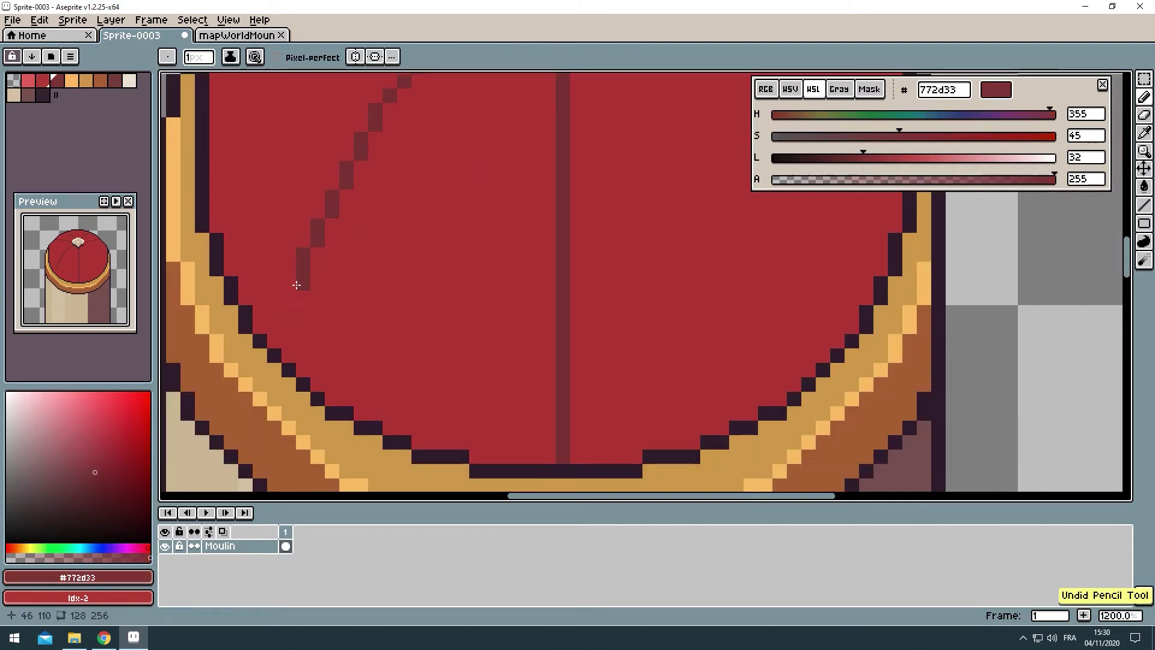
pyautogui.scroll(-1, 358, 245)
pyautogui.scroll(-1, 371, 235)
# Step: Paint over part of the diagonal seam in #ad3333 base red, then undo it
pyautogui.keyDown('alt'); pyautogui.click(372, 235); pyautogui.keyUp('alt')
pyautogui.scroll(2, 371, 234)
pyautogui.scroll(1, 346, 211)
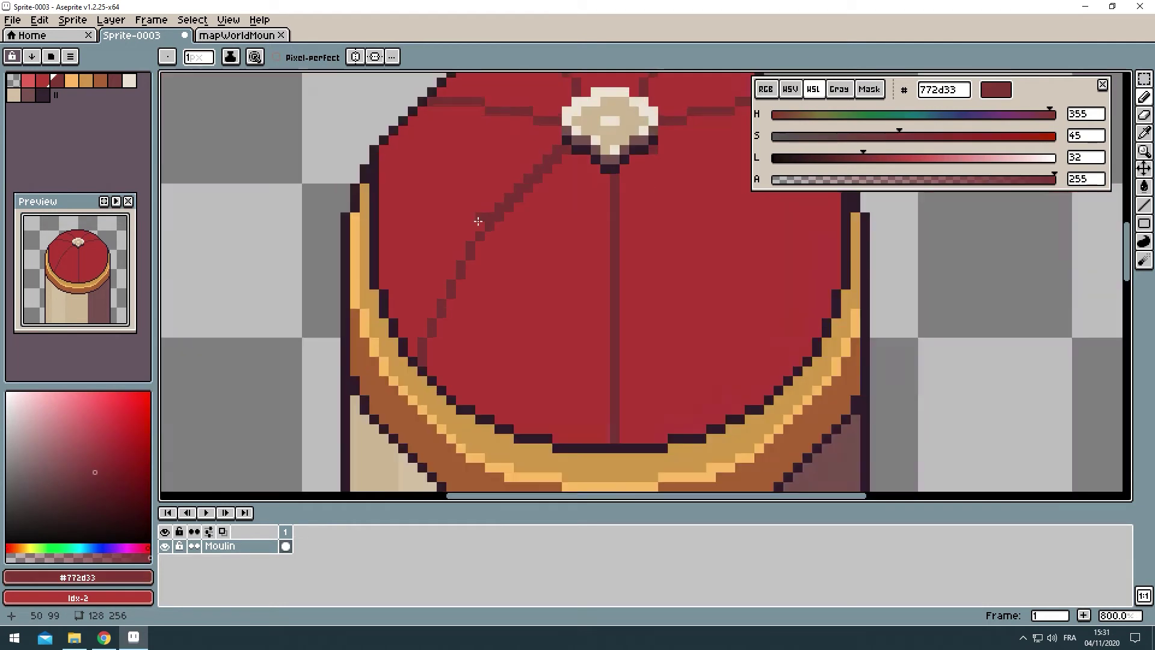
pyautogui.scroll(-3, 480, 221)
pyautogui.scroll(4, 450, 197)
pyautogui.scroll(-3, 450, 198)
pyautogui.scroll(3, 489, 193)
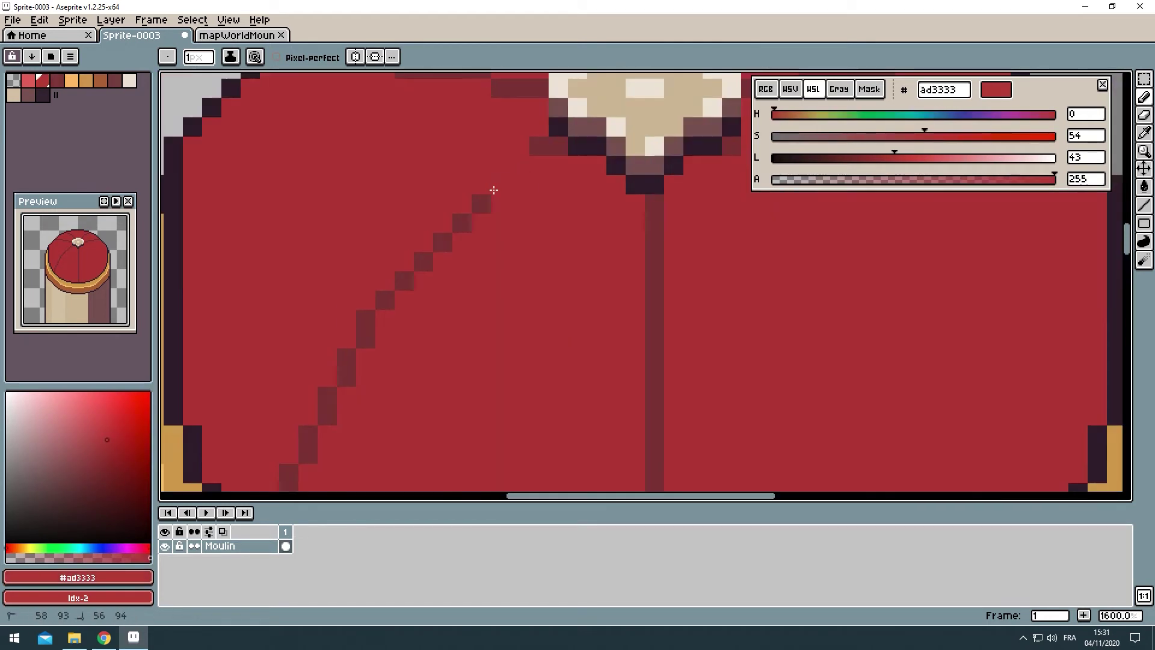
pyautogui.moveTo(489, 150); pyautogui.dragTo(332, 291)
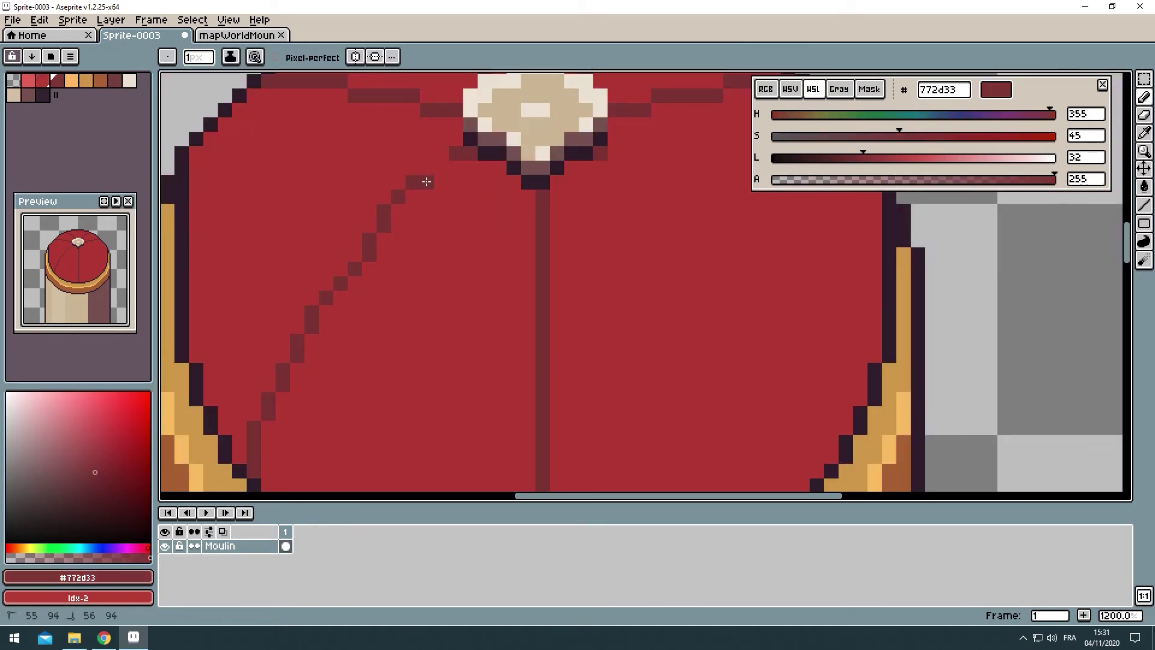
pyautogui.hotkey('ctrl', 'z')
# Step: Correct the diagonal seam's pixels using the dome's base red and the dark seam colour
pyautogui.scroll(1, 426, 181)
pyautogui.scroll(-1, 441, 257)
pyautogui.keyDown('alt'); pyautogui.click(441, 258); pyautogui.keyUp('alt')
pyautogui.keyDown('alt'); pyautogui.click(391, 305); pyautogui.keyUp('alt')
pyautogui.scroll(2, 391, 306)
pyautogui.click(335, 301)
pyautogui.scroll(-1, 343, 319)
pyautogui.scroll(-5, 285, 406)
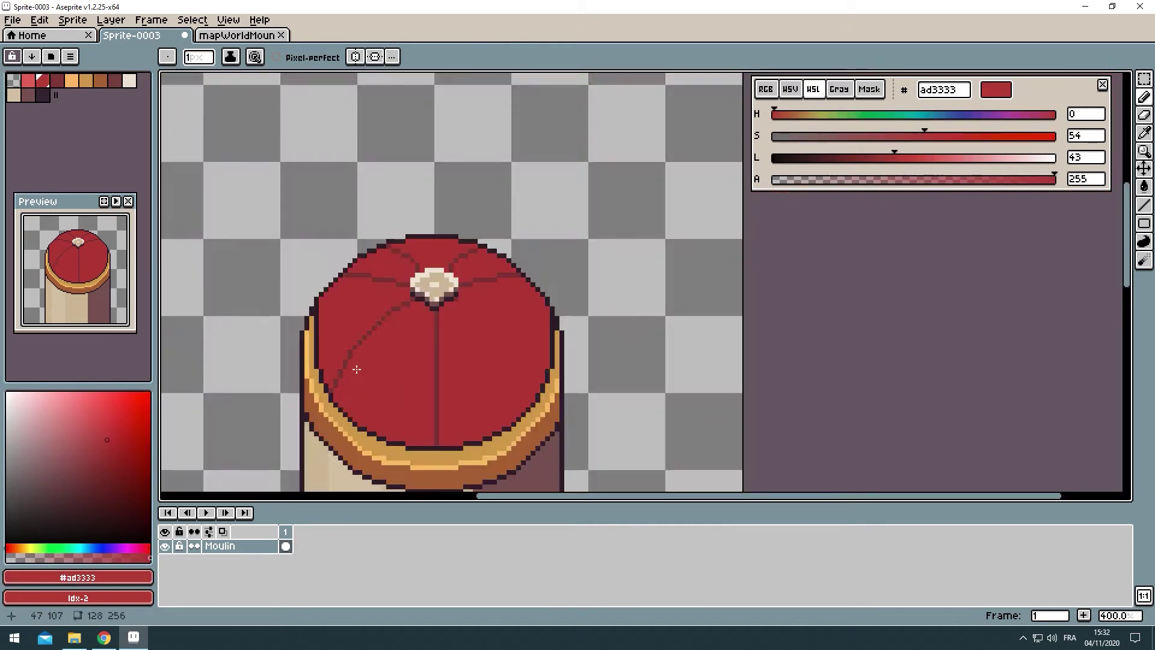
pyautogui.scroll(2, 361, 226)
# Step: Undo the last stroke and drop the current selection
pyautogui.hotkey('ctrl', 'z')
pyautogui.scroll(-1, 272, 313)
pyautogui.press('m')
pyautogui.hotkey('ctrl', 'd')
pyautogui.scroll(-5, 273, 312)
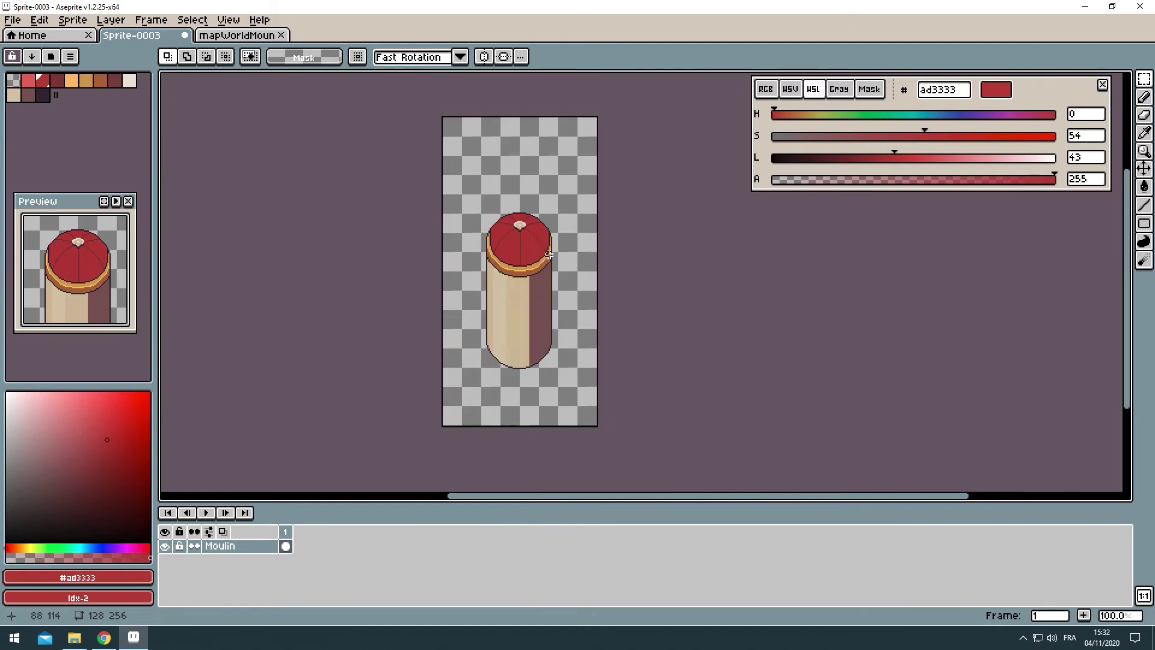
pyautogui.scroll(1, 443, 252)
pyautogui.scroll(3, 361, 210)
pyautogui.scroll(-4, 387, 247)
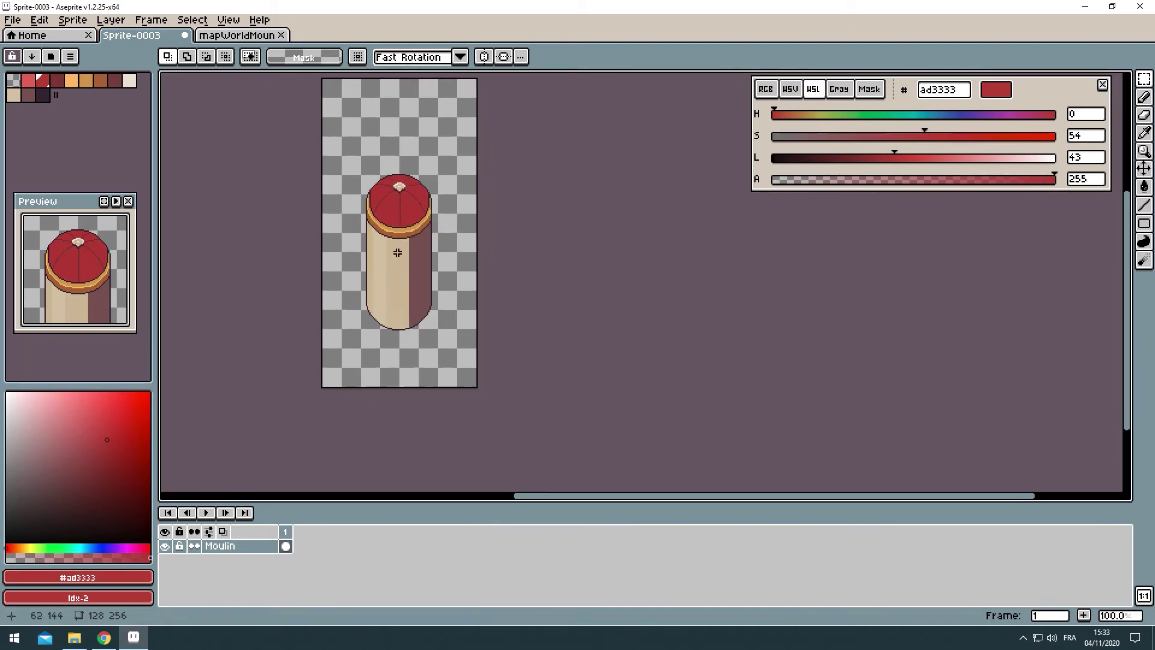
# Step: Pick the dark outline colour and show the pixel grid over the canvas
pyautogui.click(43, 95)
pyautogui.scroll(6, 299, 378)
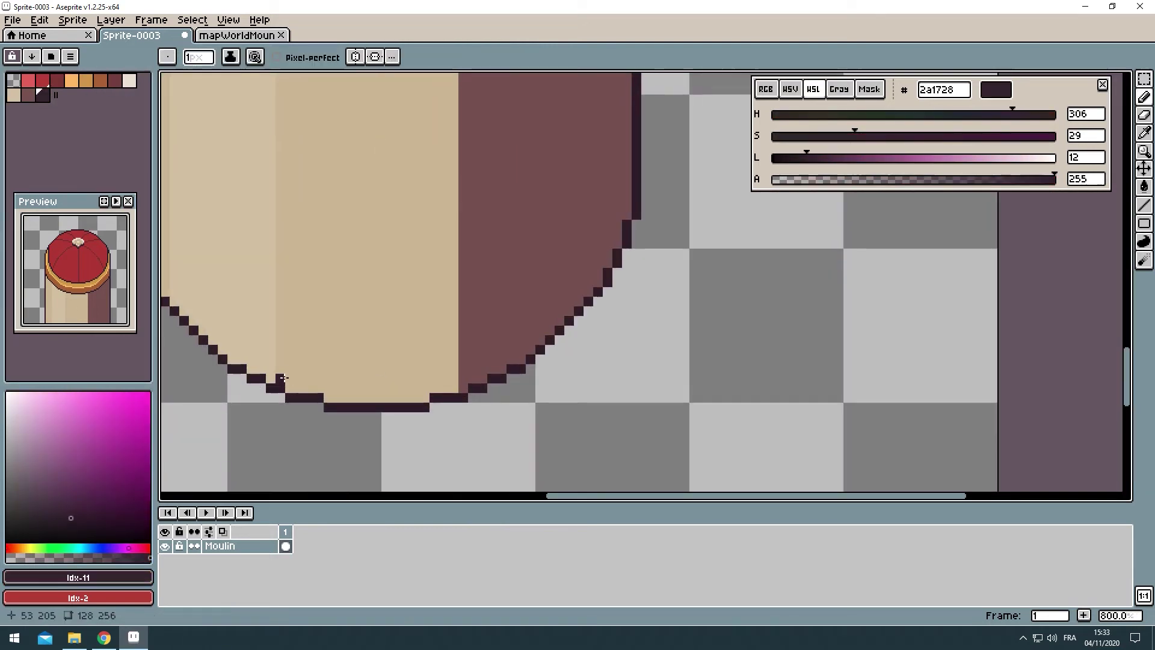
pyautogui.scroll(-1, 464, 225)
pyautogui.scroll(1, 412, 250)
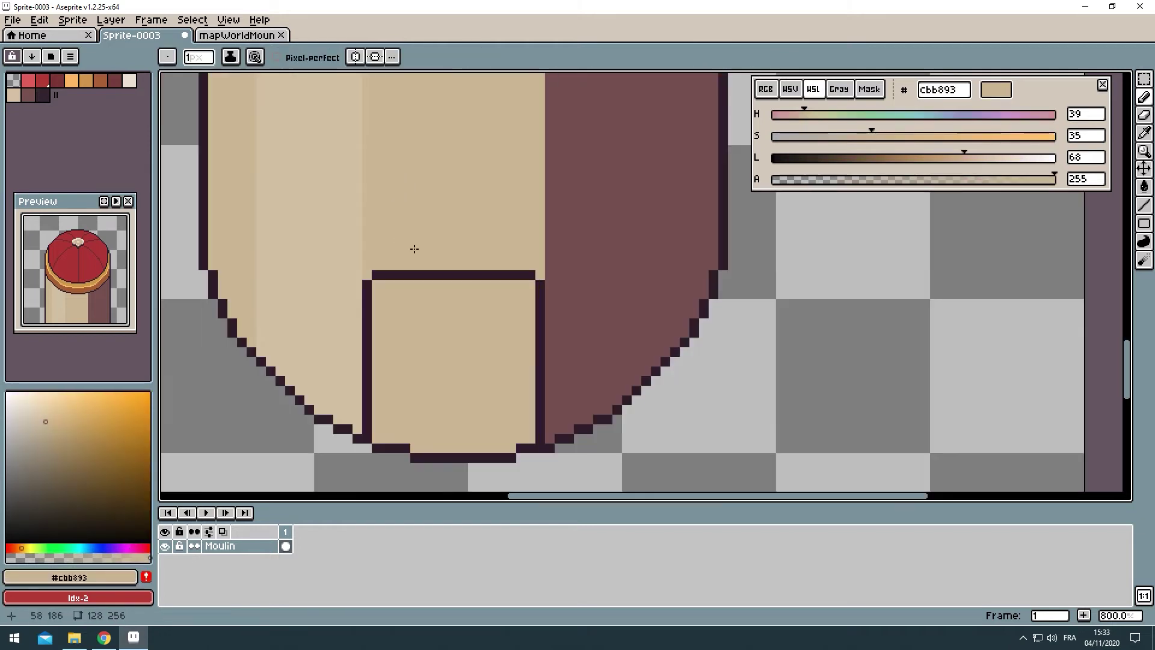
pyautogui.hotkey('ctrl', "'")
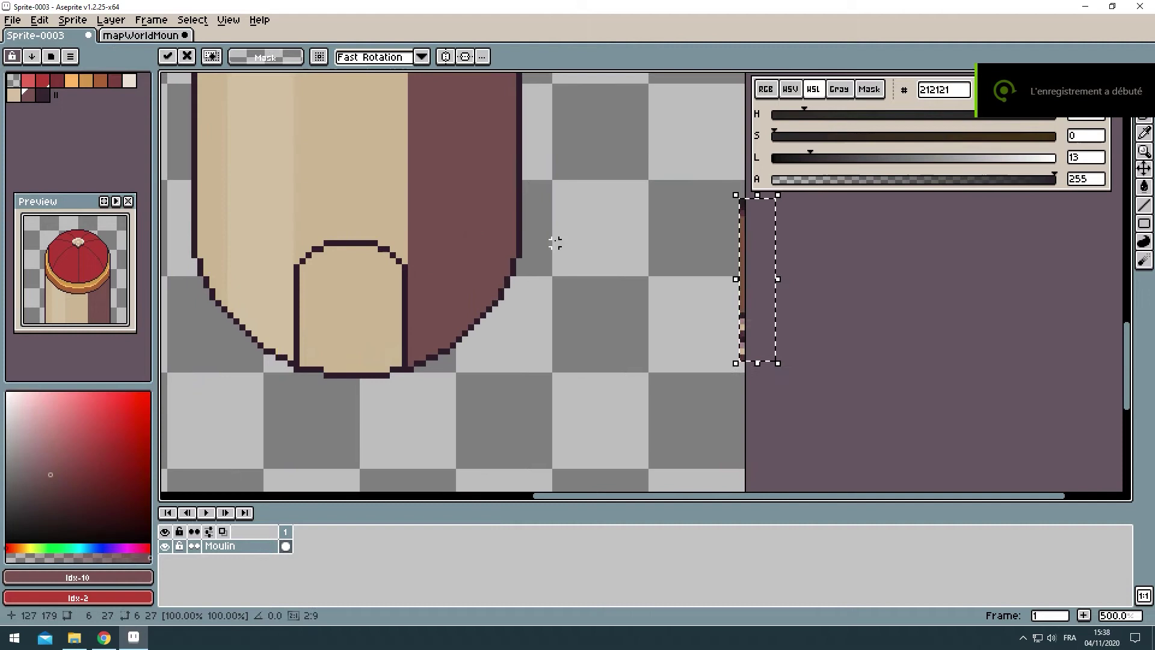
pyautogui.press('b')
pyautogui.scroll(2, 671, 203)
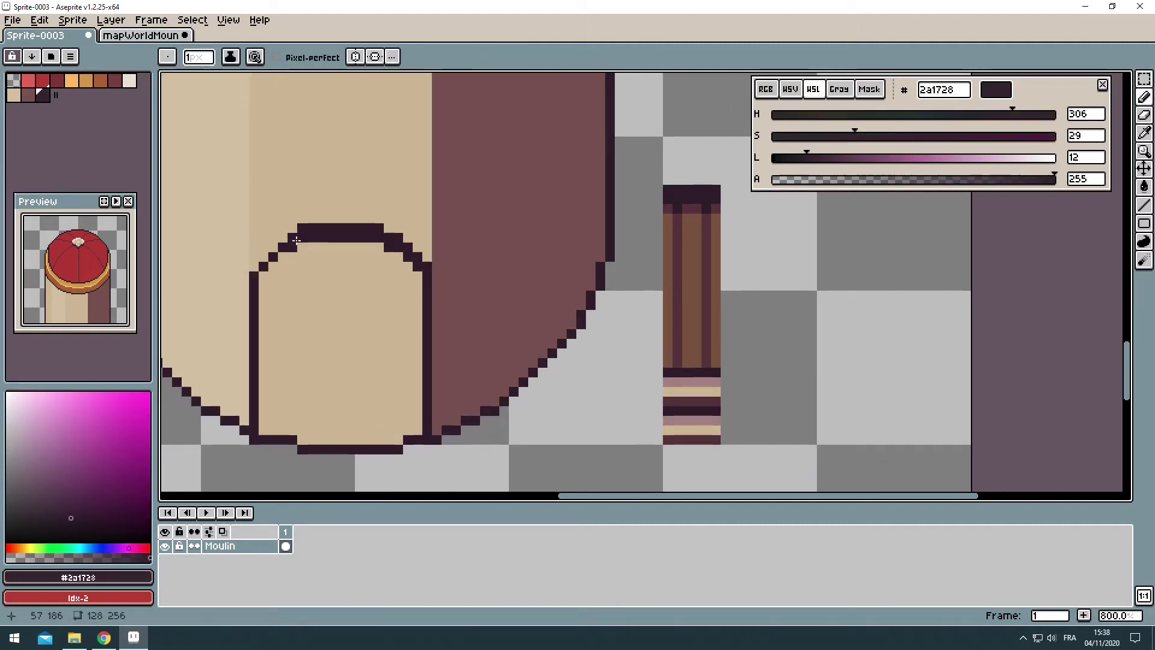
# Step: Fill the door interior with brown and pick a darker brown
pyautogui.keyDown('alt'); pyautogui.click(435, 267); pyautogui.keyUp('alt')
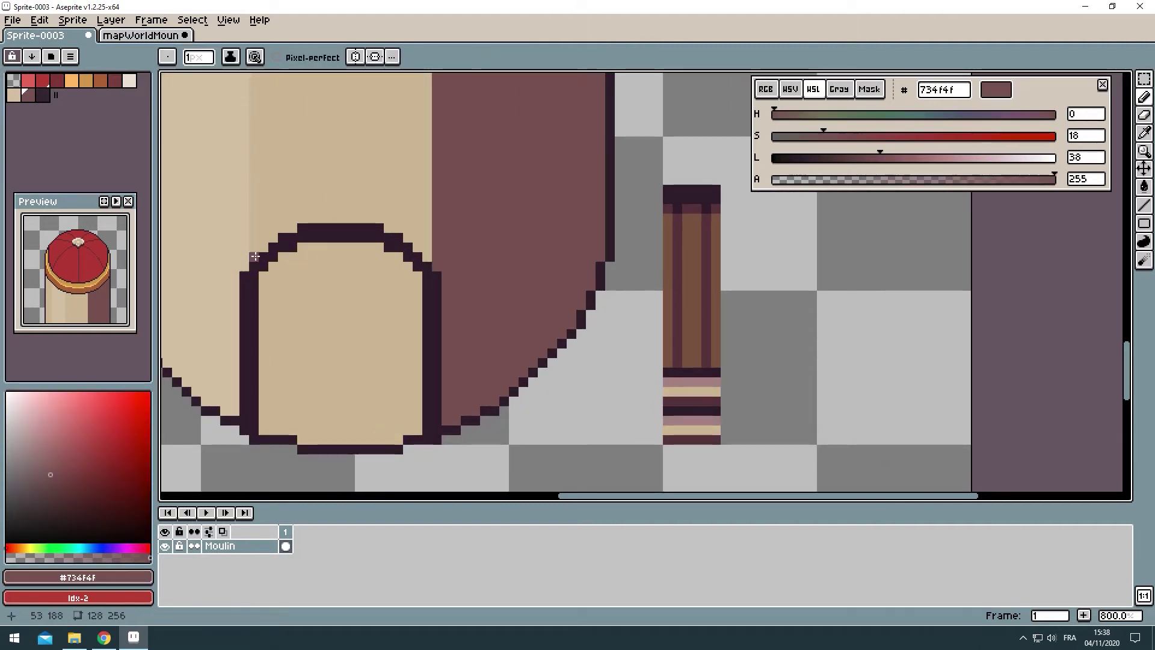
pyautogui.scroll(-2, 448, 268)
pyautogui.press('g')
pyautogui.click(448, 261)
pyautogui.scroll(2, 421, 240)
pyautogui.press('b')
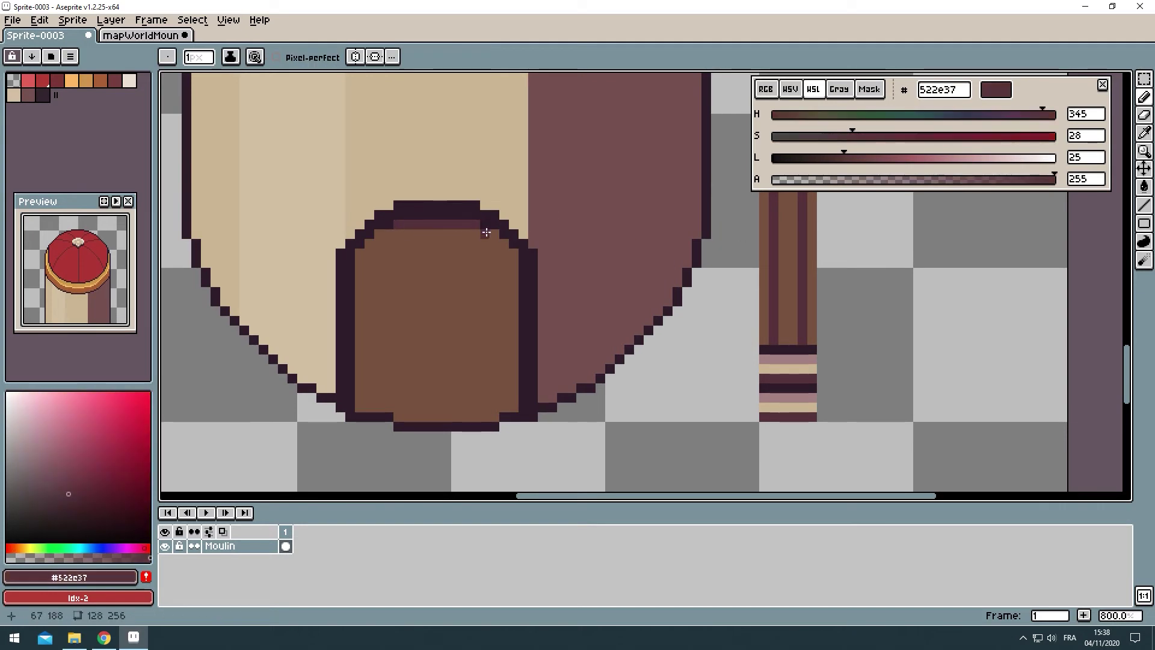
# Step: Paint dark brown vertical plank lines down the door
pyautogui.keyDown('alt'); pyautogui.click(361, 263); pyautogui.keyUp('alt')
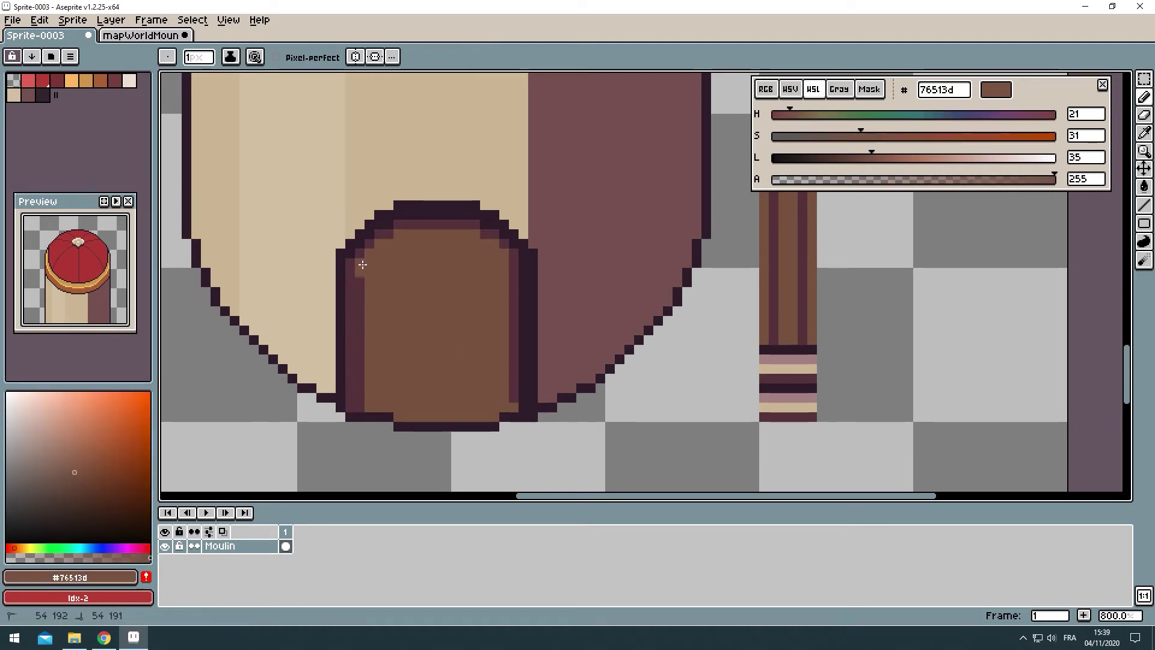
pyautogui.moveTo(359, 277); pyautogui.dragTo(359, 412)
pyautogui.keyDown('alt'); pyautogui.click(514, 264); pyautogui.keyUp('alt')
pyautogui.moveTo(521, 268); pyautogui.dragTo(521, 412)
pyautogui.scroll(-5, 362, 315)
pyautogui.scroll(5, 362, 316)
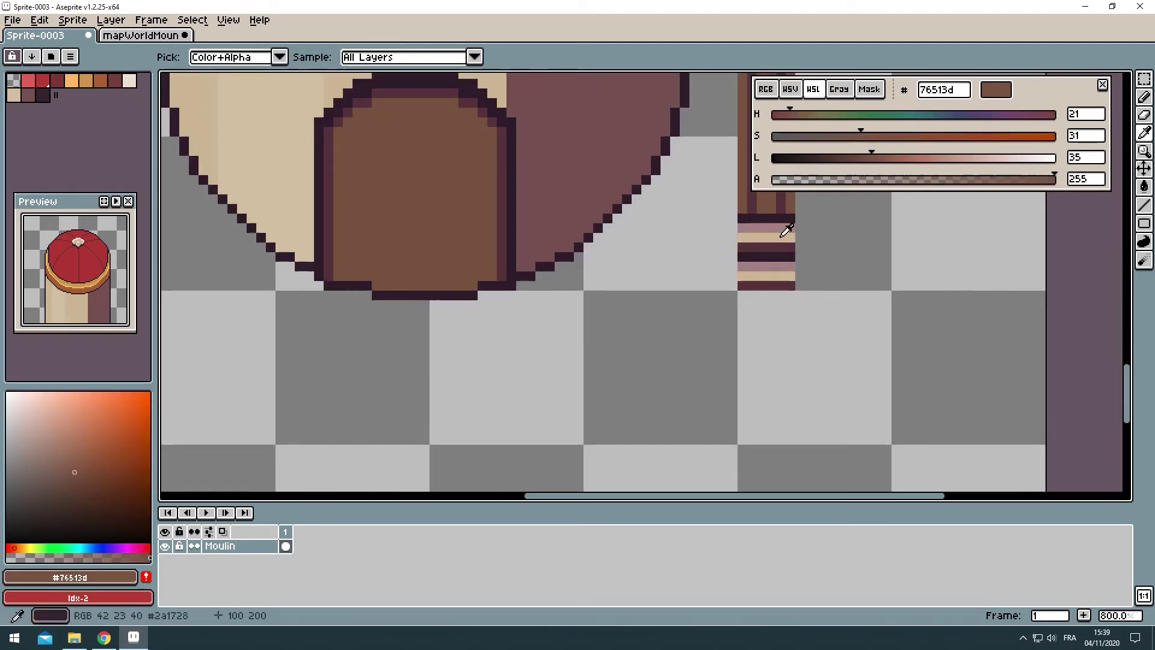
# Step: Draw a beige step row under the door with dark ends and a dark side outline
pyautogui.keyDown('alt'); pyautogui.click(486, 307); pyautogui.keyUp('alt')
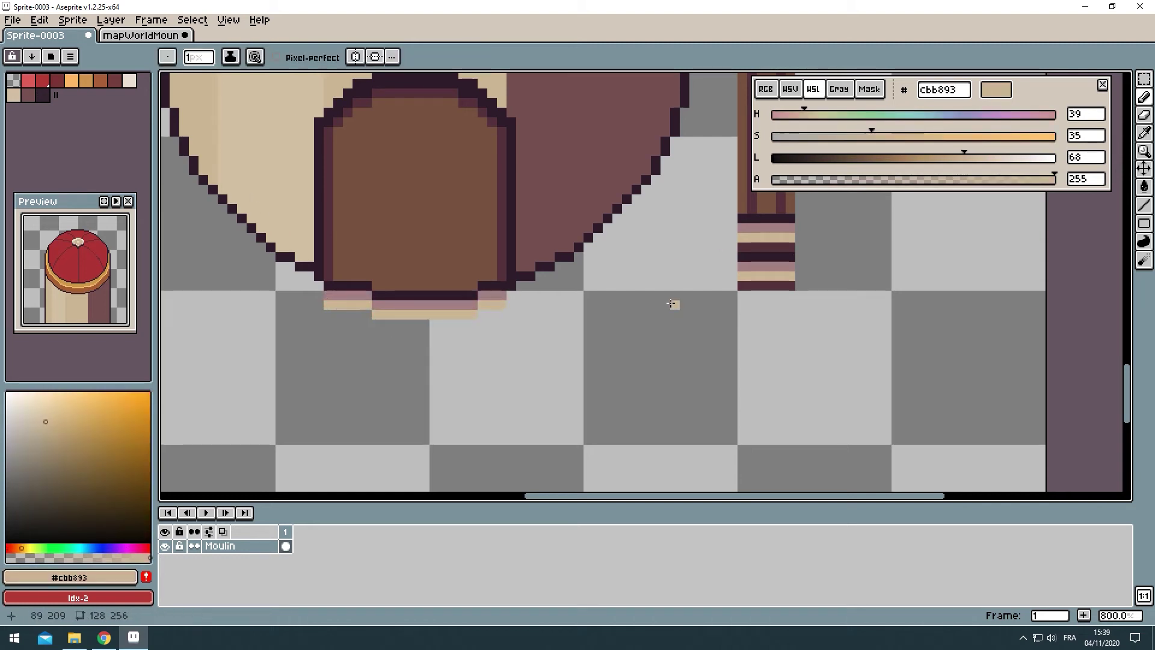
pyautogui.click(328, 305)
pyautogui.click(502, 305)
pyautogui.keyDown('alt'); pyautogui.click(484, 314); pyautogui.keyUp('alt')
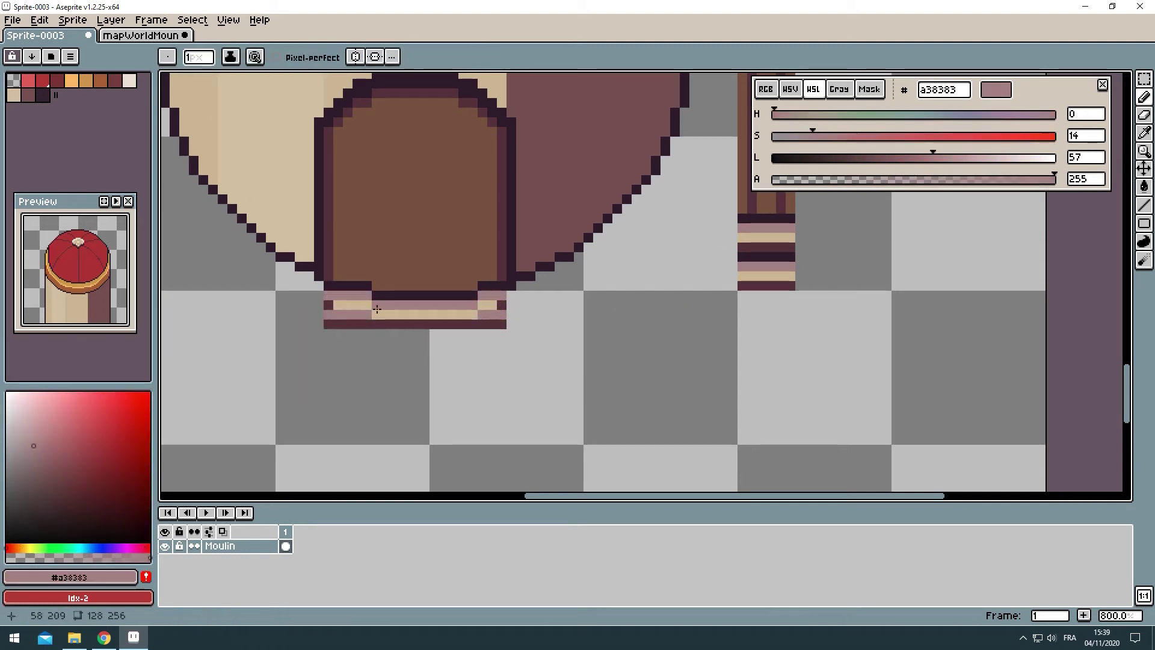
pyautogui.keyDown('alt'); pyautogui.click(511, 285); pyautogui.keyUp('alt')
pyautogui.moveTo(510, 295); pyautogui.dragTo(510, 331)
pyautogui.scroll(-3, 385, 334)
pyautogui.scroll(3, 385, 334)
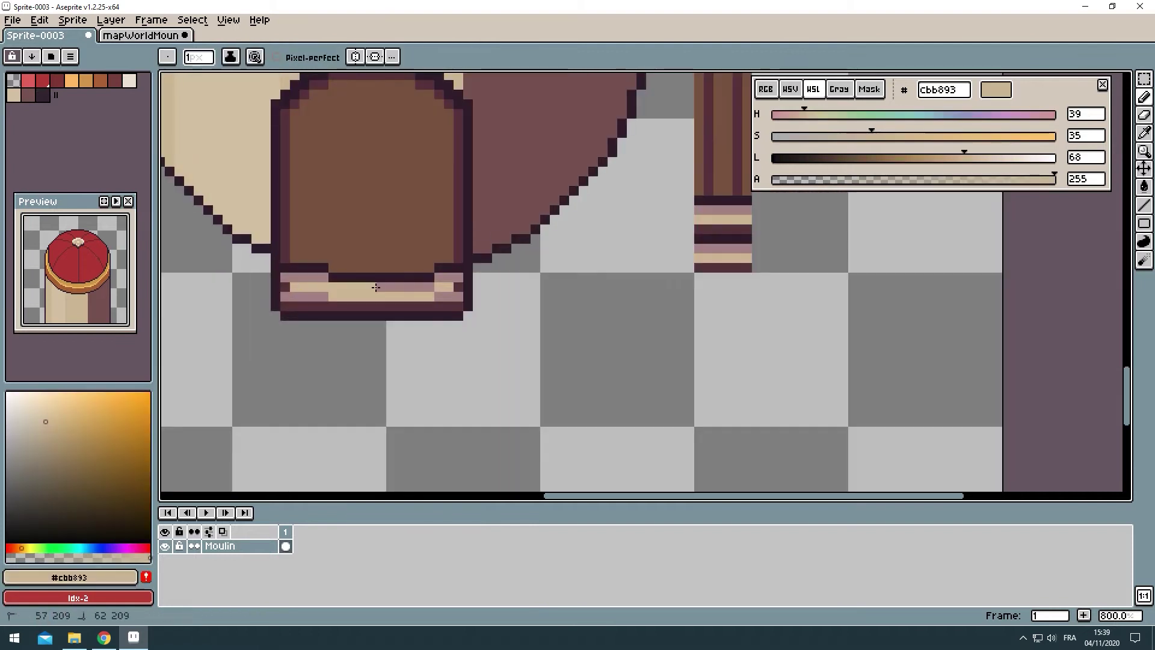
pyautogui.scroll(-4, 457, 270)
pyautogui.scroll(3, 539, 217)
pyautogui.scroll(3, 539, 217)
# Step: Draw the lower step's dark edge and pink row in the sampled outline colour
pyautogui.keyDown('alt'); pyautogui.click(626, 186); pyautogui.keyUp('alt')
pyautogui.scroll(-3, 626, 186)
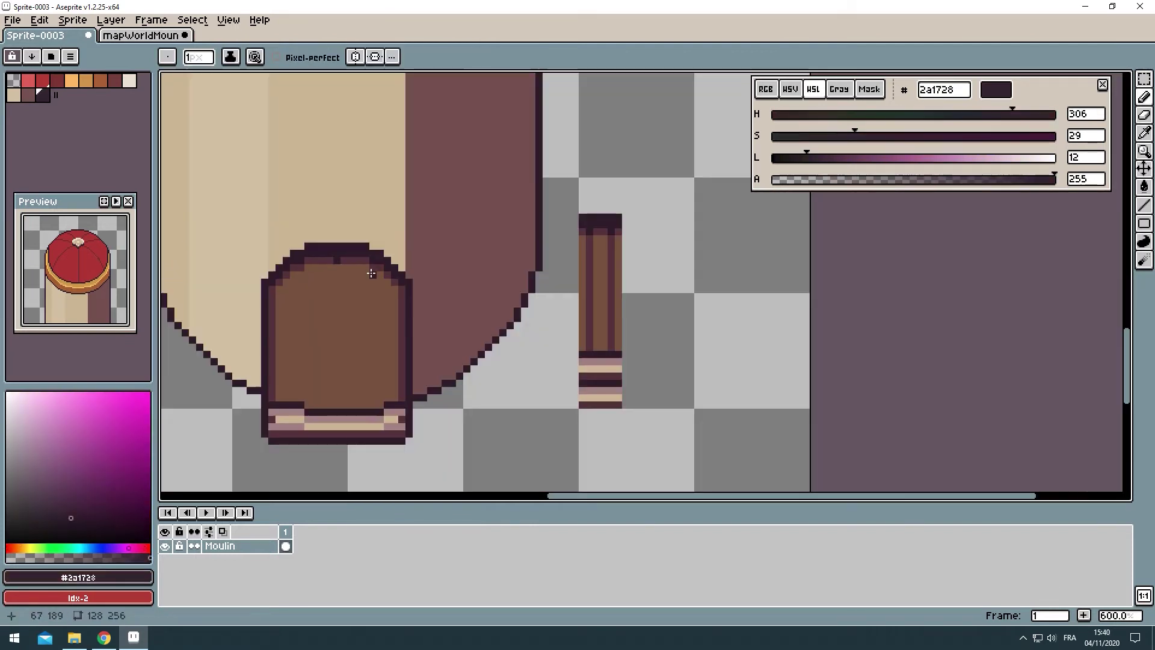
pyautogui.scroll(2, 656, 162)
pyautogui.scroll(-1, 655, 162)
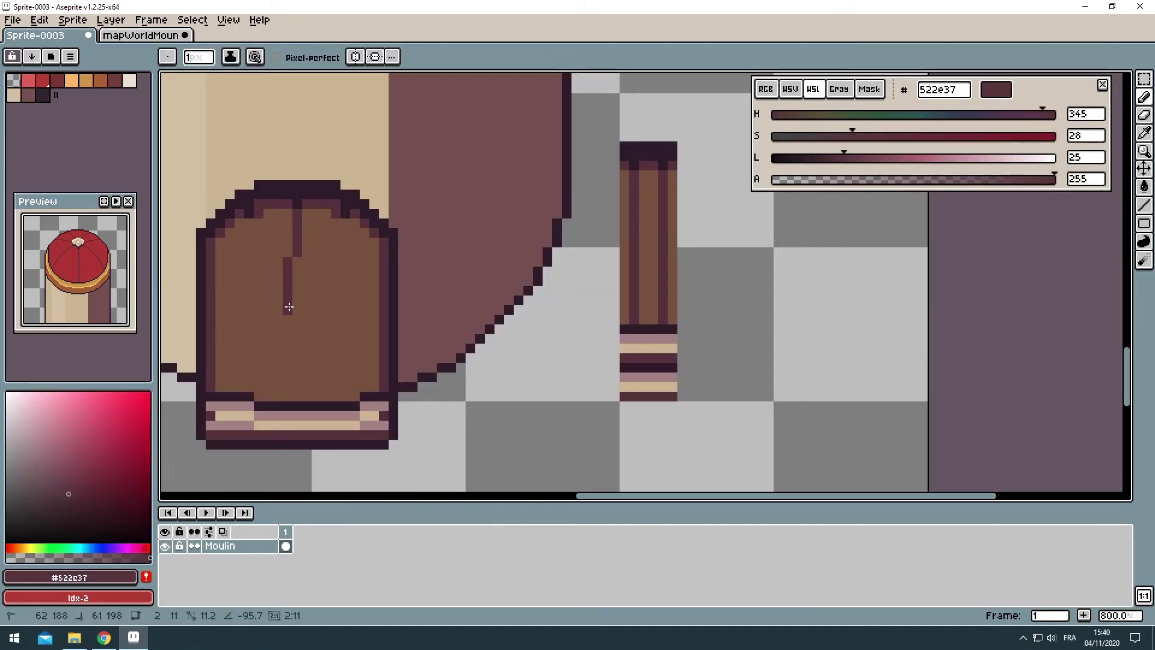
pyautogui.scroll(-4, 342, 395)
pyautogui.scroll(-1, 518, 391)
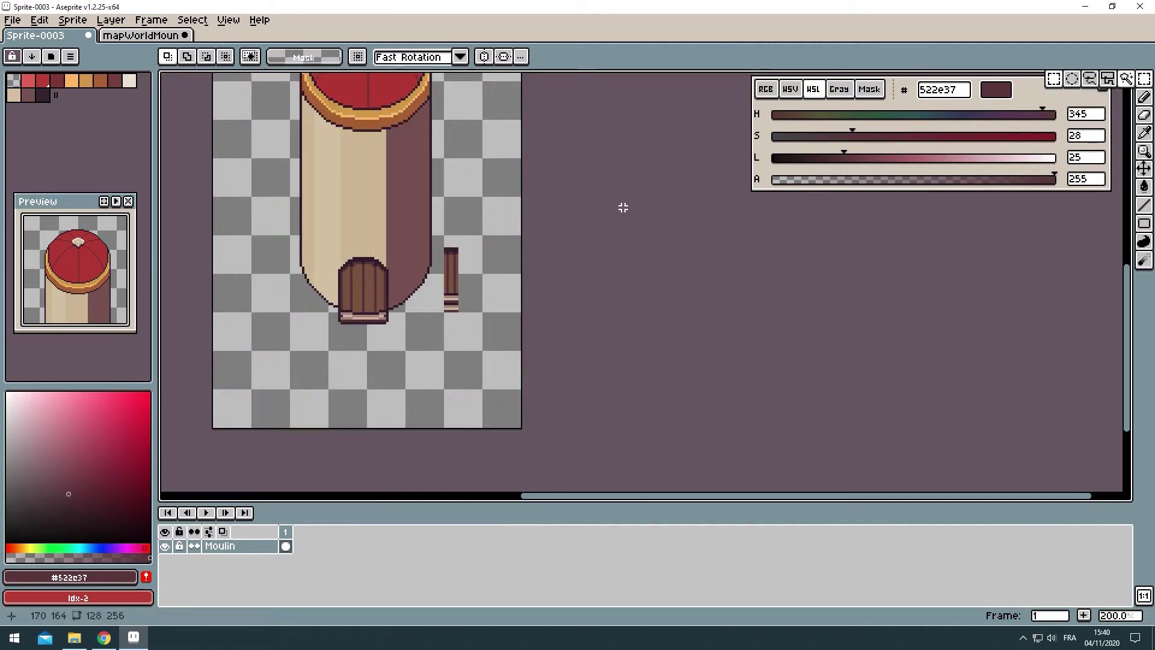
pyautogui.scroll(4, 489, 343)
pyautogui.scroll(-3, 730, 307)
pyautogui.scroll(6, 330, 352)
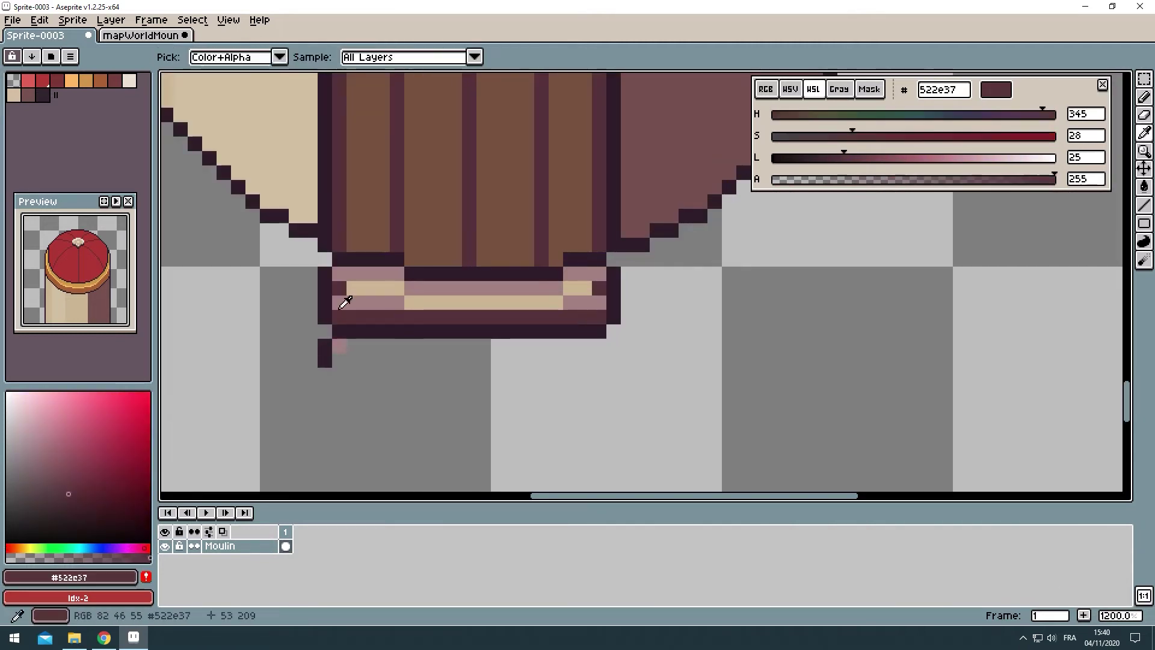
pyautogui.moveTo(610, 340); pyautogui.dragTo(613, 376)
# Step: Extend the second step row across beneath the door
pyautogui.scroll(-3, 542, 337)
pyautogui.scroll(3, 421, 325)
pyautogui.moveTo(355, 307); pyautogui.dragTo(583, 307)
pyautogui.keyDown('alt'); pyautogui.click(482, 263); pyautogui.keyUp('alt')
pyautogui.keyDown('alt'); pyautogui.click(453, 290); pyautogui.keyUp('alt')
# Step: Draw an orange a46030 stroke around the top of the door
pyautogui.scroll(-7, 421, 325)
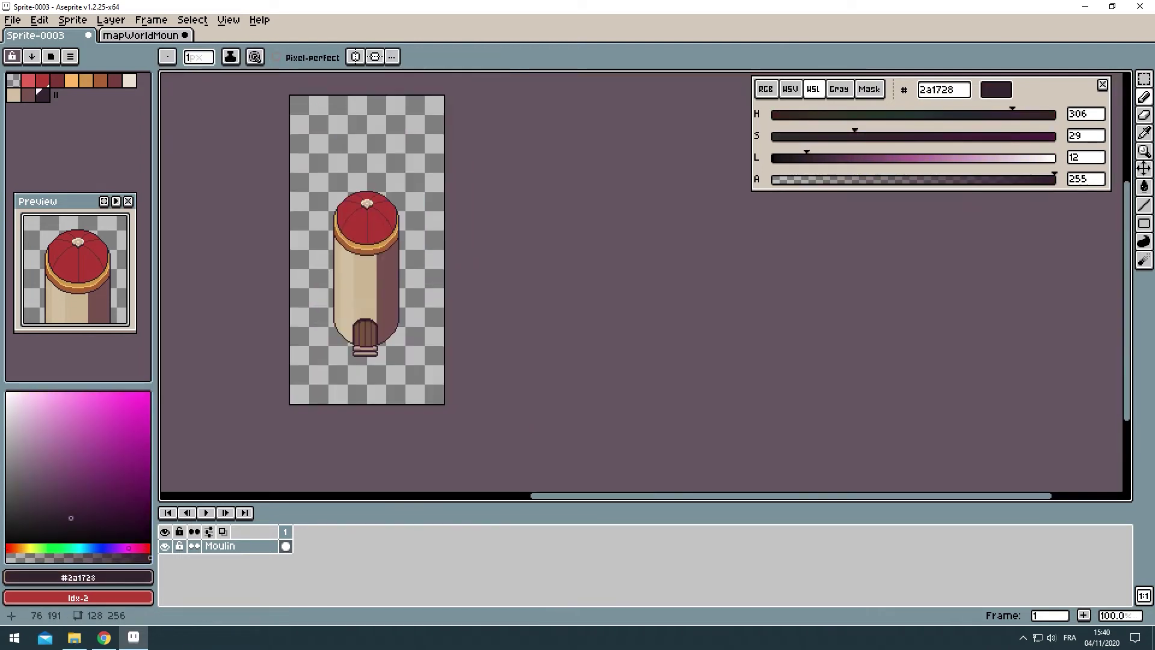
pyautogui.keyDown('alt'); pyautogui.click(371, 278); pyautogui.keyUp('alt')
pyautogui.scroll(3, 371, 282)
pyautogui.scroll(2, 382, 356)
pyautogui.moveTo(341, 388)
pyautogui.mouseDown()
pyautogui.moveTo(445, 401)
pyautogui.moveTo(341, 403)
pyautogui.mouseUp()
# Step: Paint a light-orange f5bc5c highlight row over the door arch
pyautogui.scroll(-3, 353, 284)
pyautogui.keyDown('alt'); pyautogui.click(337, 108); pyautogui.keyUp('alt')
pyautogui.scroll(3, 361, 301)
pyautogui.moveTo(512, 301); pyautogui.dragTo(391, 301)
# Step: Draw brown stepped edges down the left and right sides of the arch
pyautogui.keyDown('alt'); pyautogui.click(391, 319); pyautogui.keyUp('alt')
pyautogui.scroll(1, 361, 361)
pyautogui.moveTo(425, 75); pyautogui.dragTo(343, 258)
pyautogui.scroll(-3, 529, 194)
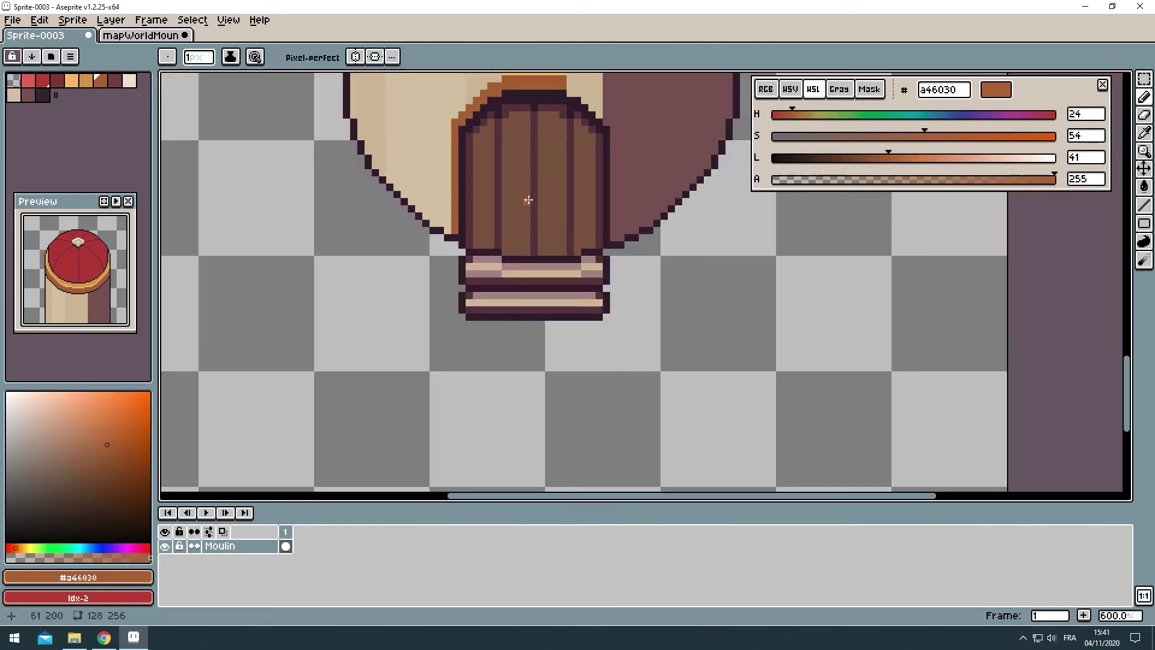
pyautogui.scroll(3, 439, 189)
pyautogui.moveTo(394, 160); pyautogui.dragTo(439, 188)
pyautogui.scroll(-1, 457, 211)
pyautogui.scroll(2, 421, 240)
# Step: Outline the top of the door arch in dark 2a1728
pyautogui.keyDown('alt'); pyautogui.click(394, 235); pyautogui.keyUp('alt')
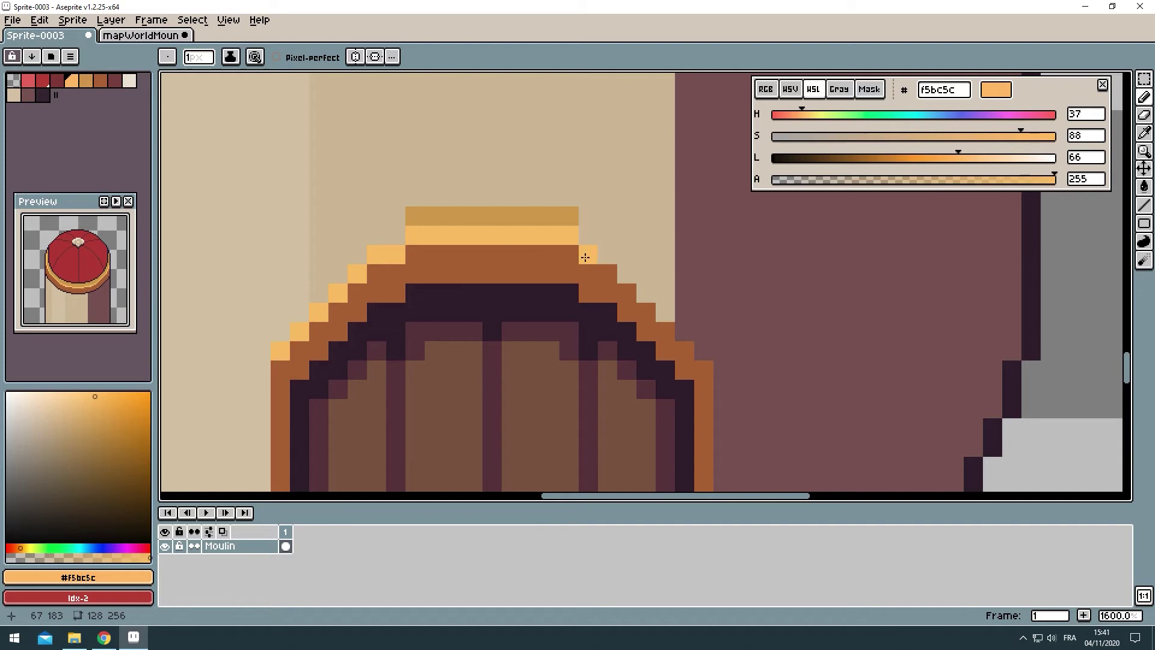
pyautogui.scroll(-2, 386, 238)
pyautogui.keyDown('alt'); pyautogui.click(361, 283); pyautogui.keyUp('alt')
pyautogui.moveTo(443, 250); pyautogui.dragTo(310, 250)
pyautogui.scroll(1, 542, 476)
pyautogui.scroll(-2, 484, 137)
pyautogui.scroll(-4, 442, 289)
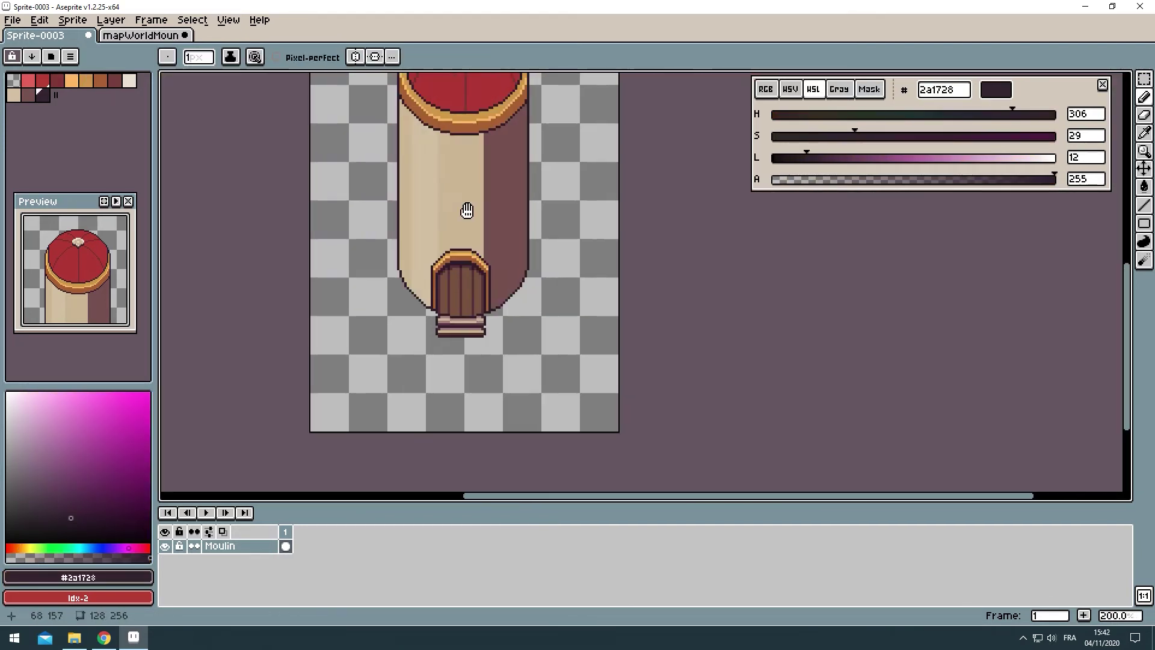
pyautogui.scroll(3, 464, 212)
pyautogui.scroll(2, 426, 224)
pyautogui.scroll(2, 380, 266)
# Step: Reselect the brown frame and dark outline colours to touch up the arch
pyautogui.keyDown('alt'); pyautogui.click(319, 372); pyautogui.keyUp('alt')
pyautogui.scroll(-2, 282, 283)
pyautogui.scroll(2, 241, 198)
pyautogui.keyDown('alt'); pyautogui.click(240, 196); pyautogui.keyUp('alt')
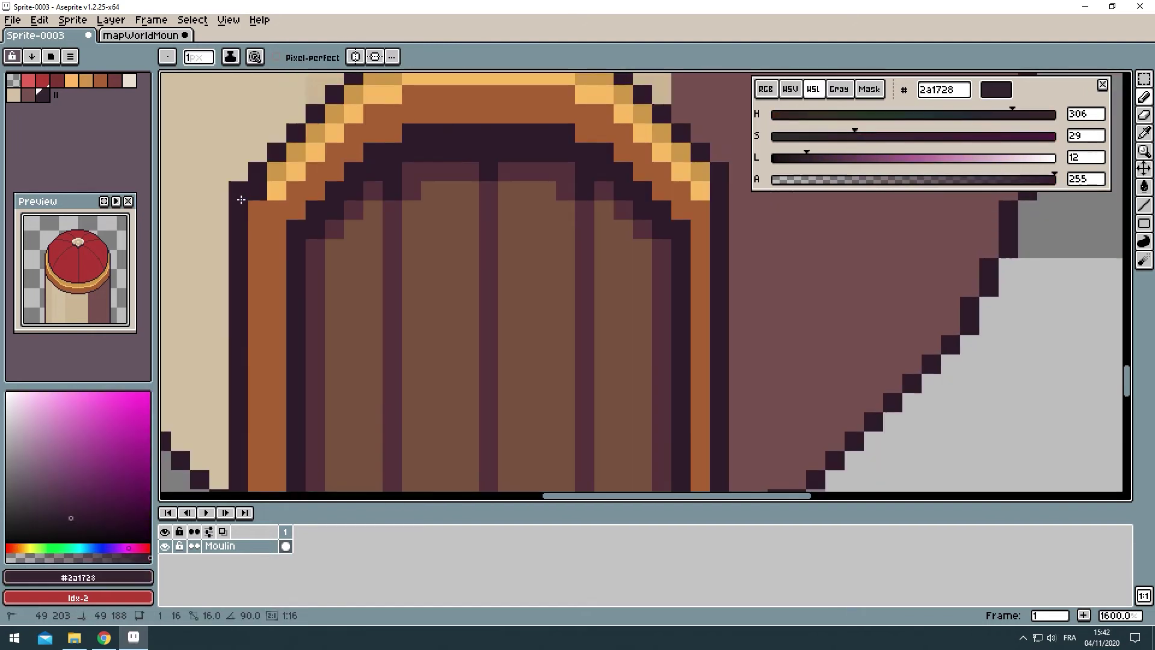
pyautogui.scroll(-1, 276, 211)
pyautogui.scroll(-2, 277, 210)
pyautogui.scroll(2, 588, 205)
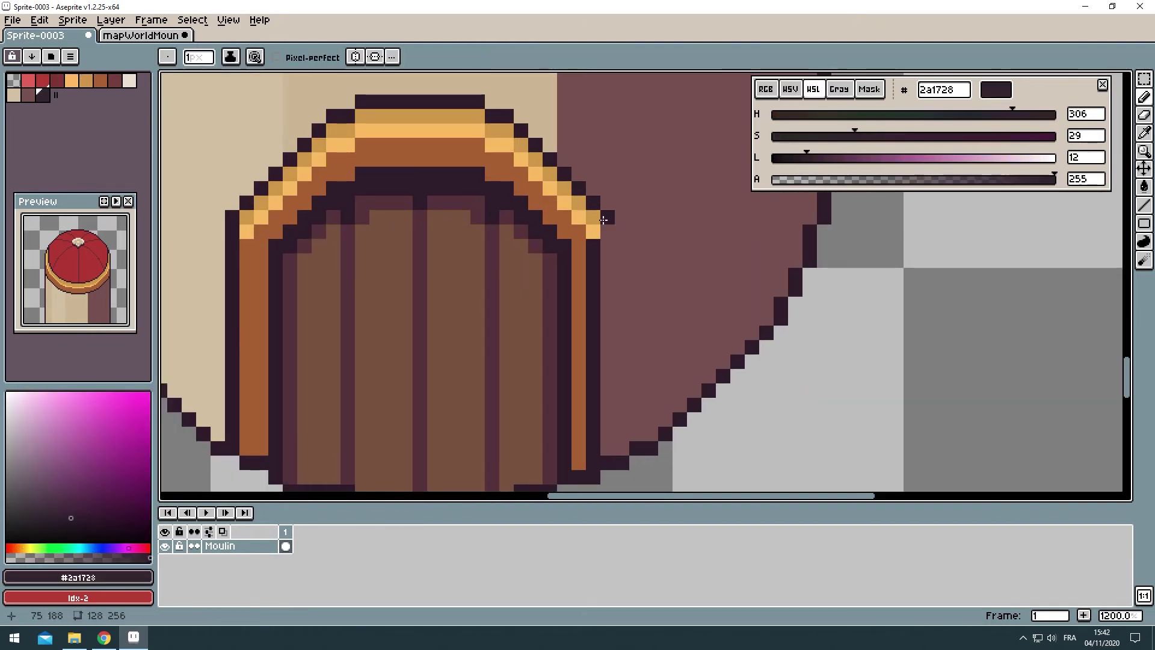
pyautogui.scroll(-1, 587, 205)
# Step: Sample the frame tones, then shade the arch's lower right edge in dark red 713939
pyautogui.keyDown('alt'); pyautogui.click(577, 336); pyautogui.keyUp('alt')
pyautogui.keyDown('alt'); pyautogui.click(560, 199); pyautogui.keyUp('alt')
pyautogui.scroll(-2, 541, 241)
pyautogui.keyDown('alt'); pyautogui.click(520, 232); pyautogui.keyUp('alt')
pyautogui.scroll(-1, 520, 231)
pyautogui.scroll(4, 459, 327)
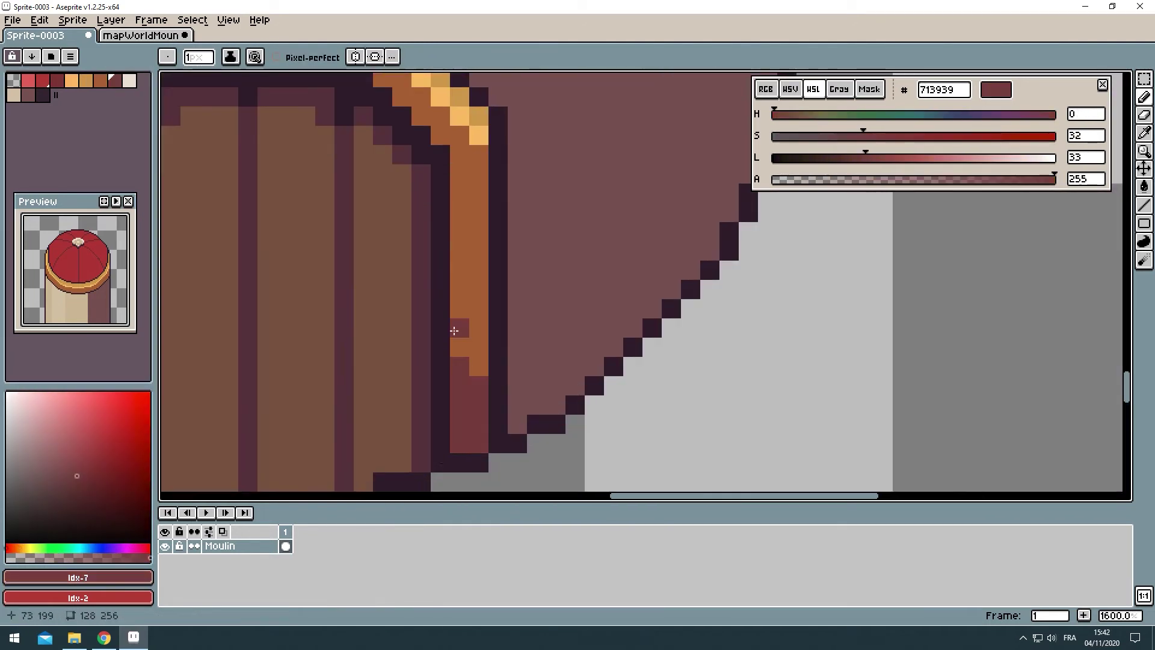
pyautogui.scroll(-2, 284, 328)
pyautogui.scroll(-5, 421, 252)
pyautogui.scroll(2, 338, 271)
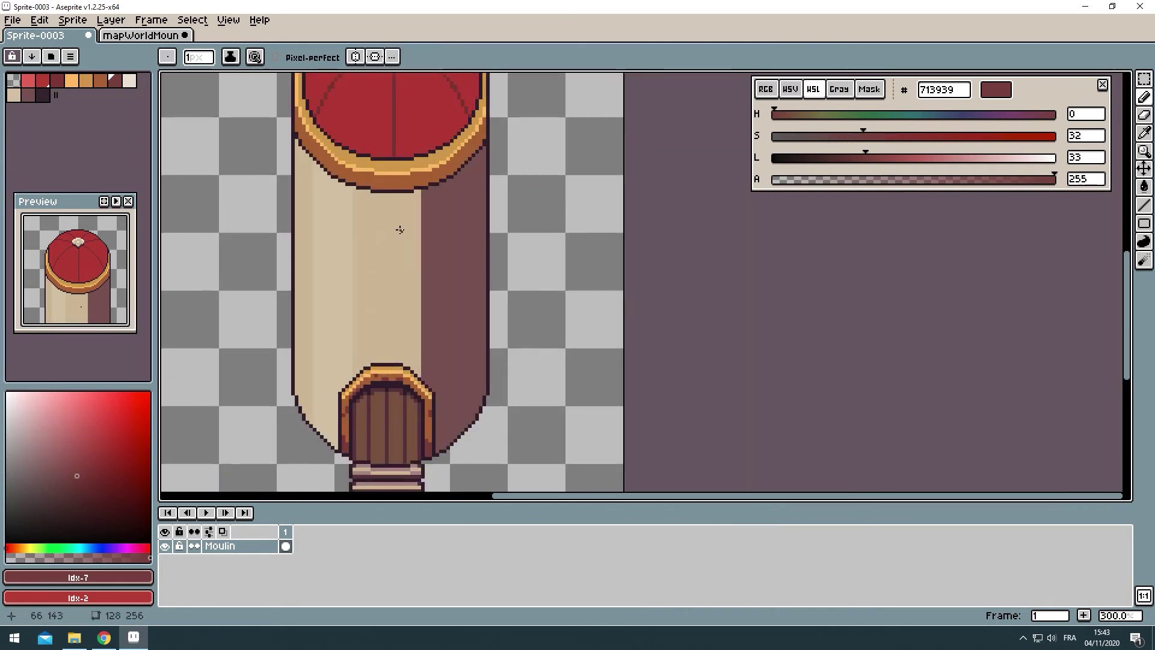
pyautogui.scroll(1, 400, 226)
# Step: Outline the window's sides and bottom in the dark outline colour above the door
pyautogui.scroll(5, 472, 284)
pyautogui.keyDown('alt'); pyautogui.click(433, 275); pyautogui.keyUp('alt')
pyautogui.scroll(1, 434, 276)
pyautogui.click(411, 255)
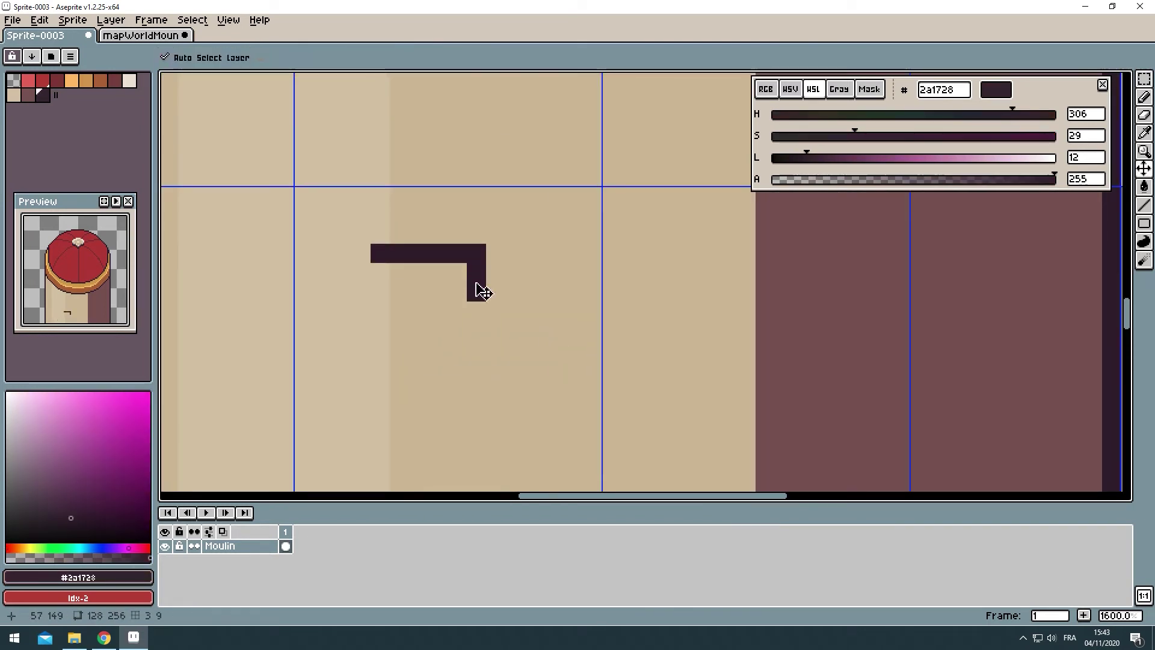
pyautogui.hotkey('ctrl', 'z')
pyautogui.scroll(-1, 459, 344)
pyautogui.moveTo(382, 364); pyautogui.dragTo(382, 265)
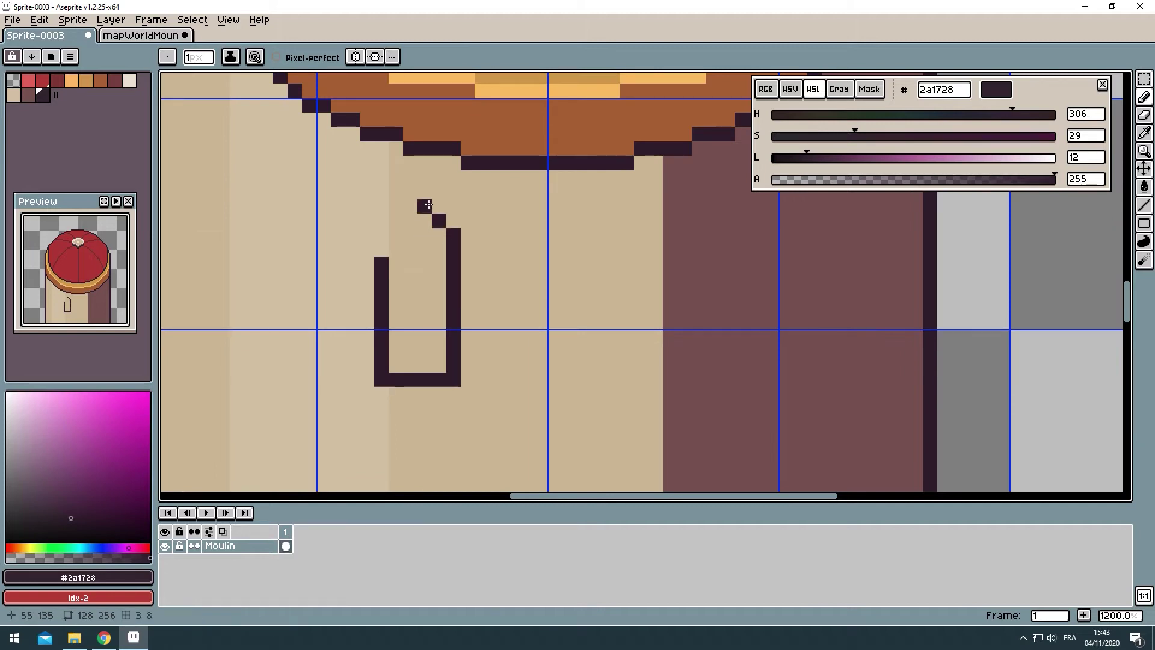
pyautogui.scroll(-4, 328, 229)
# Step: Adjust the window shape with a polygon lasso selection, sampling the wall's beige
pyautogui.hotkey('shift', 'q')
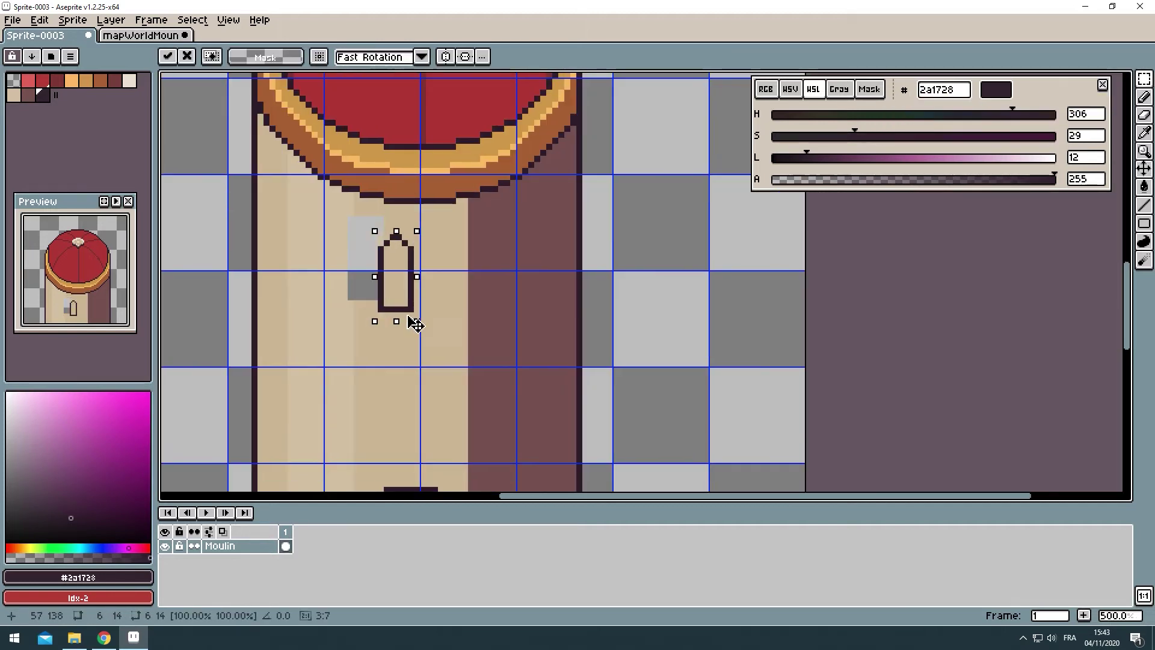
pyautogui.keyDown('alt'); pyautogui.click(409, 254); pyautogui.keyUp('alt')
pyautogui.scroll(2, 409, 253)
pyautogui.scroll(3, 390, 182)
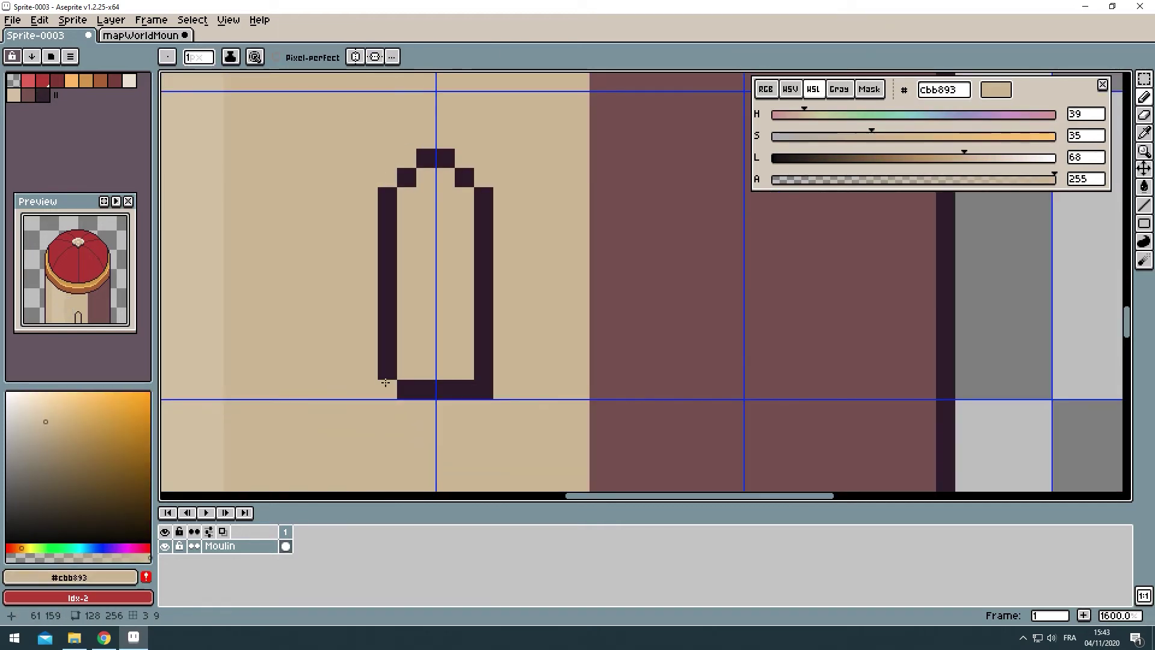
pyautogui.scroll(-4, 385, 382)
# Step: Fill the window interior and its remaining gaps with a darkened colour
pyautogui.press('g')
pyautogui.scroll(2, 471, 303)
pyautogui.moveTo(806, 158); pyautogui.dragTo(785, 158)
pyautogui.click(424, 295)
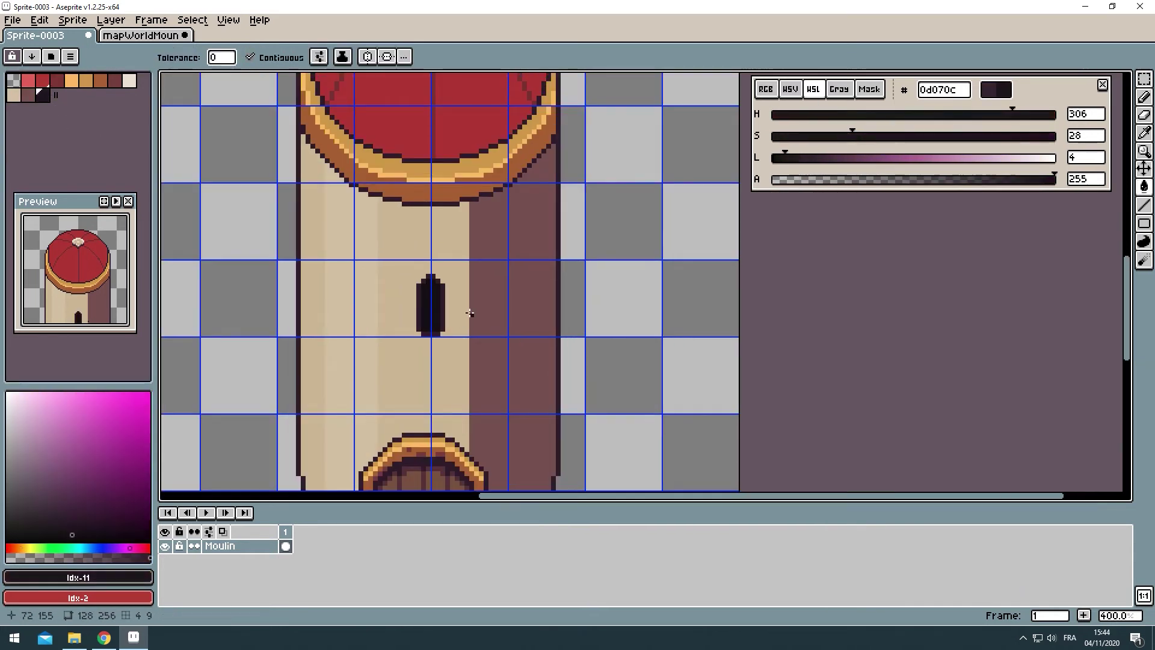
pyautogui.scroll(4, 481, 344)
pyautogui.press('b')
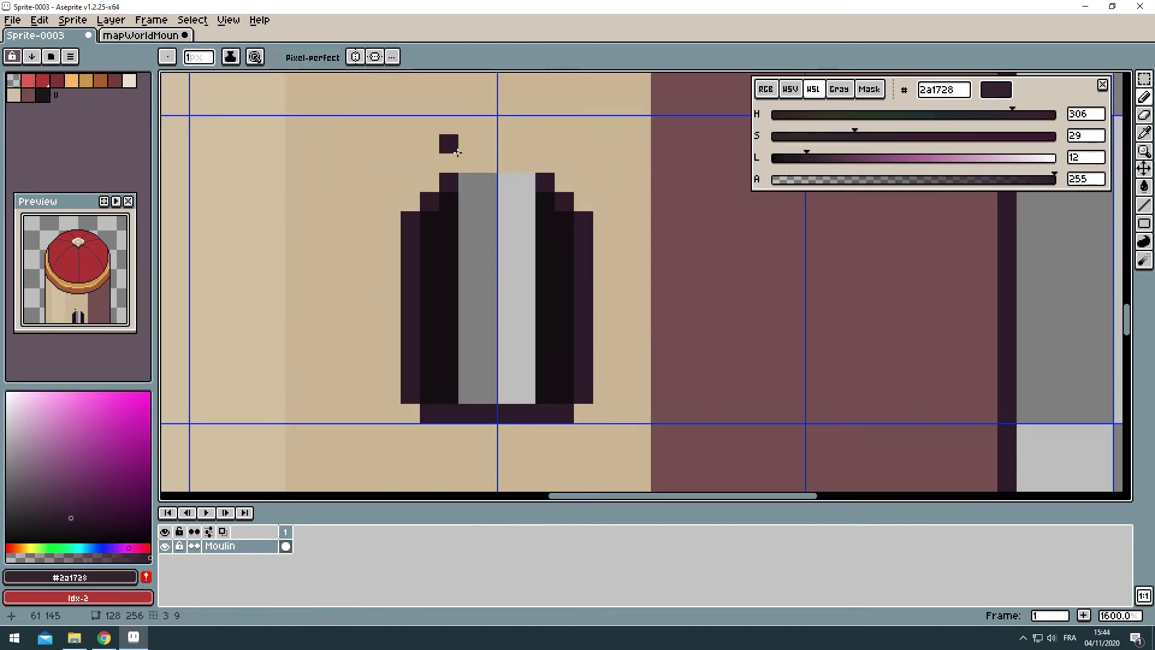
pyautogui.click(547, 242)
pyautogui.scroll(-3, 547, 242)
pyautogui.scroll(2, 421, 301)
# Step: Draw a brown frame bar across both halves of the window
pyautogui.keyDown('alt'); pyautogui.click(451, 471); pyautogui.keyUp('alt')
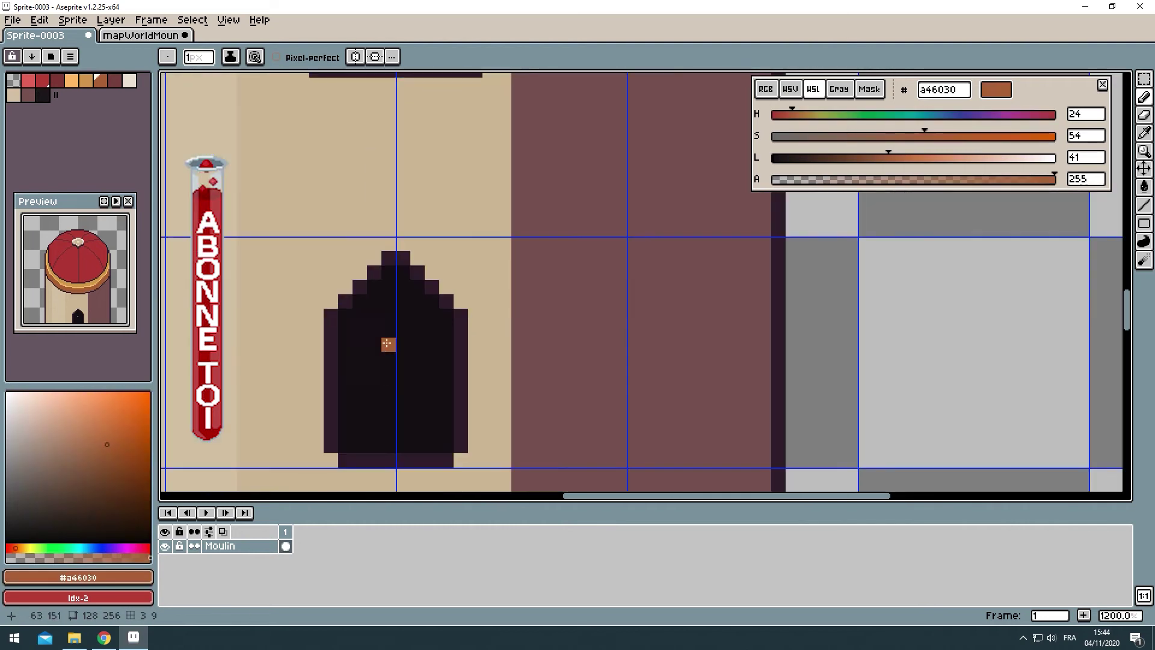
pyautogui.moveTo(452, 413); pyautogui.dragTo(375, 413)
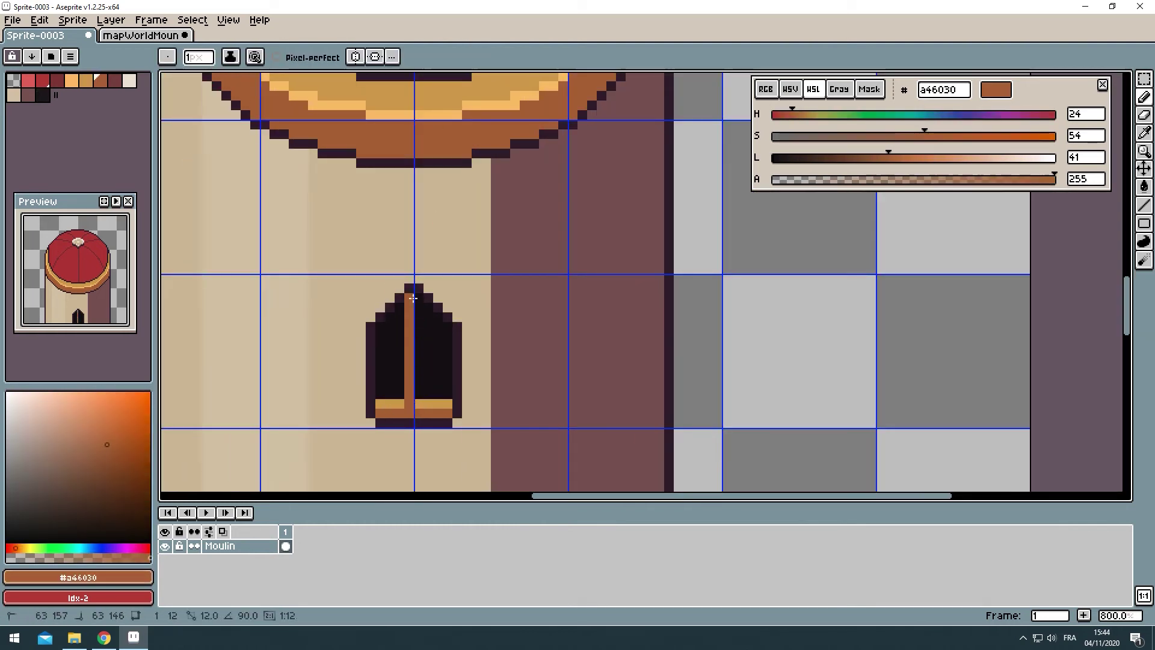
pyautogui.keyDown('alt'); pyautogui.click(433, 404); pyautogui.keyUp('alt')
pyautogui.scroll(2, 421, 360)
# Step: Add a gold highlight on the window frame, then reselect brown and dark red
pyautogui.click(362, 329)
pyautogui.moveTo(429, 356)
pyautogui.mouseDown()
pyautogui.moveTo(448, 355)
pyautogui.moveTo(416, 427)
pyautogui.mouseUp()
pyautogui.keyDown('alt'); pyautogui.click(412, 345); pyautogui.keyUp('alt')
pyautogui.scroll(-4, 447, 276)
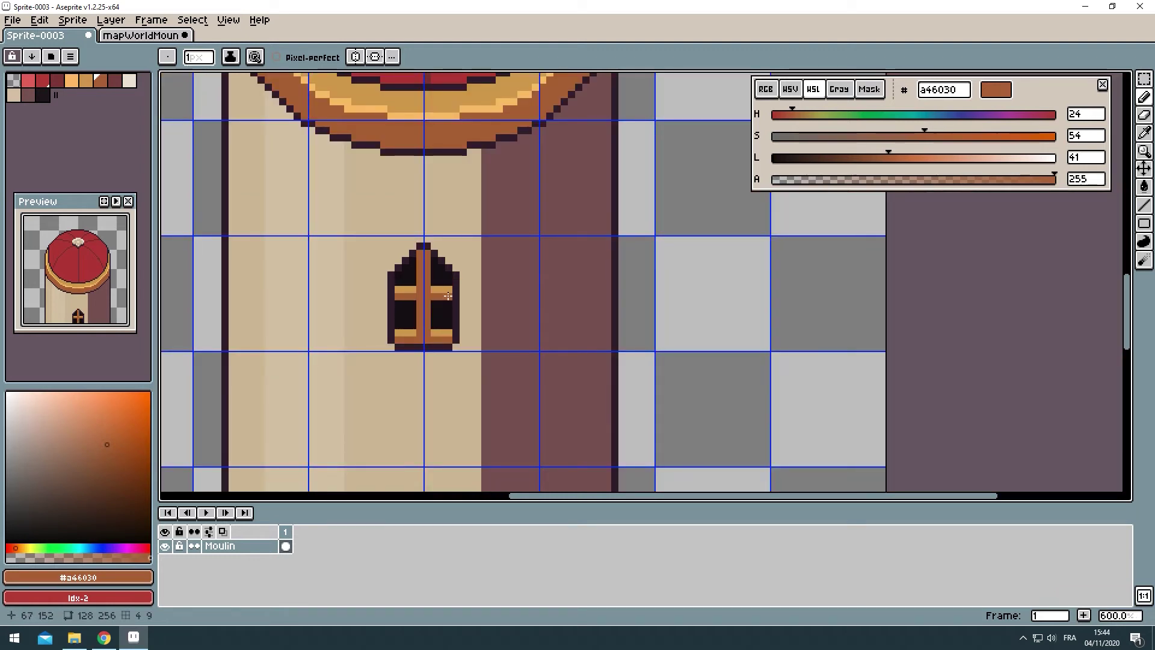
pyautogui.scroll(4, 419, 296)
pyautogui.click(114, 80)
# Step: Add beige dither pixels along the tower's shadow edge
pyautogui.keyDown('alt'); pyautogui.click(351, 279); pyautogui.keyUp('alt')
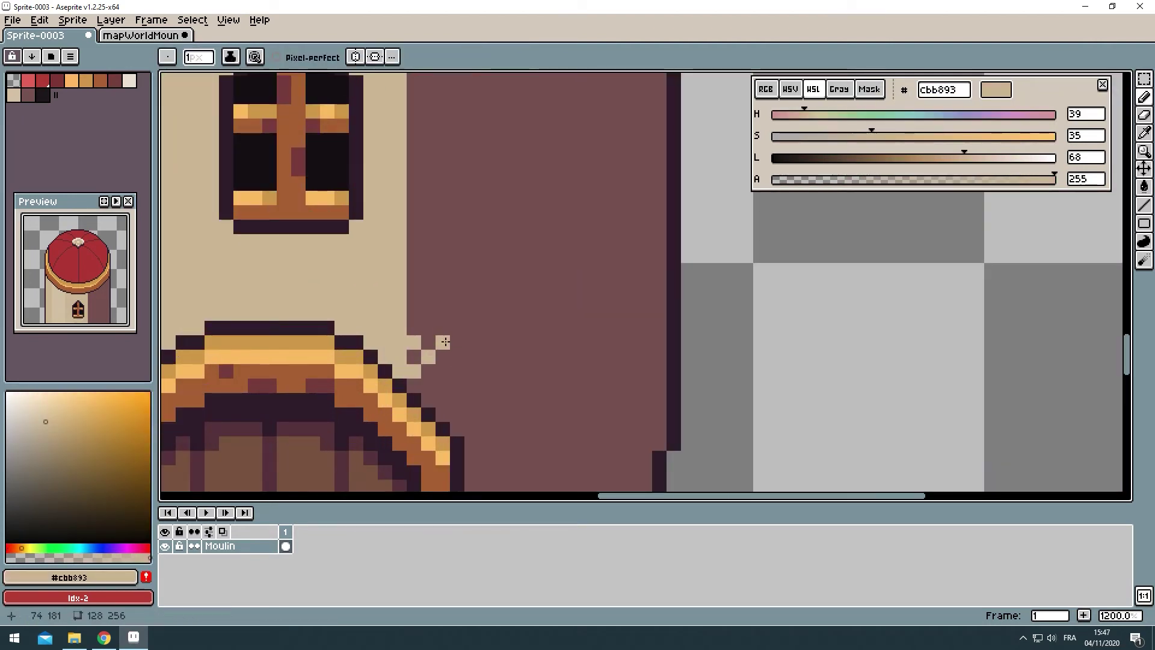
pyautogui.scroll(3, 441, 197)
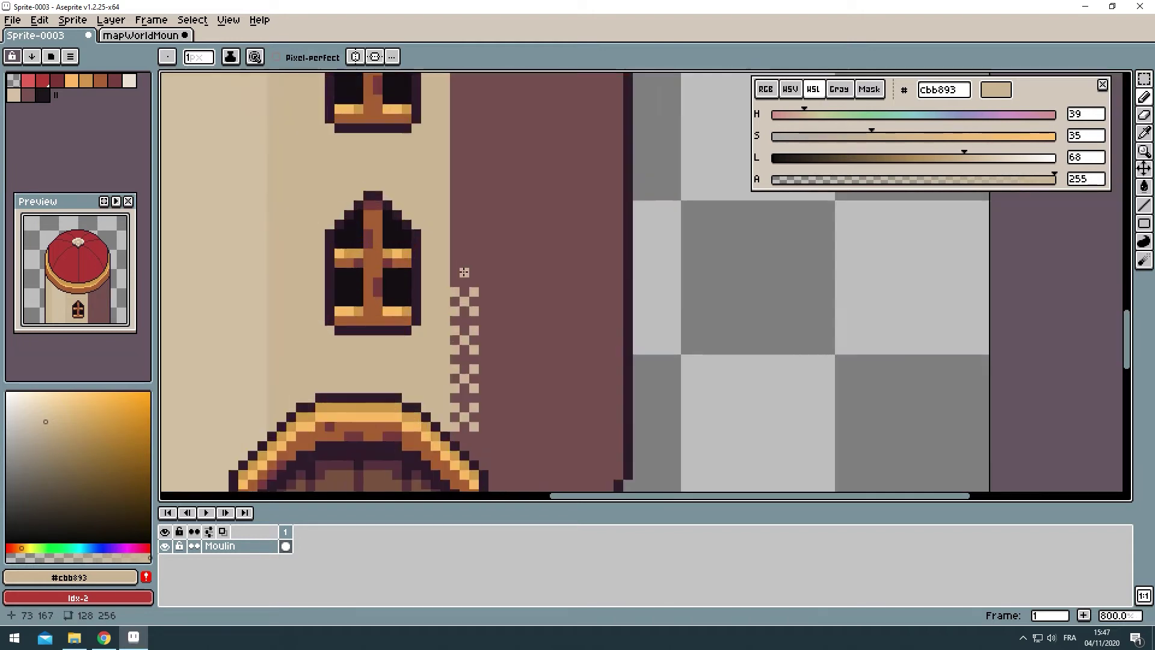
pyautogui.click(456, 294)
pyautogui.scroll(3, 449, 209)
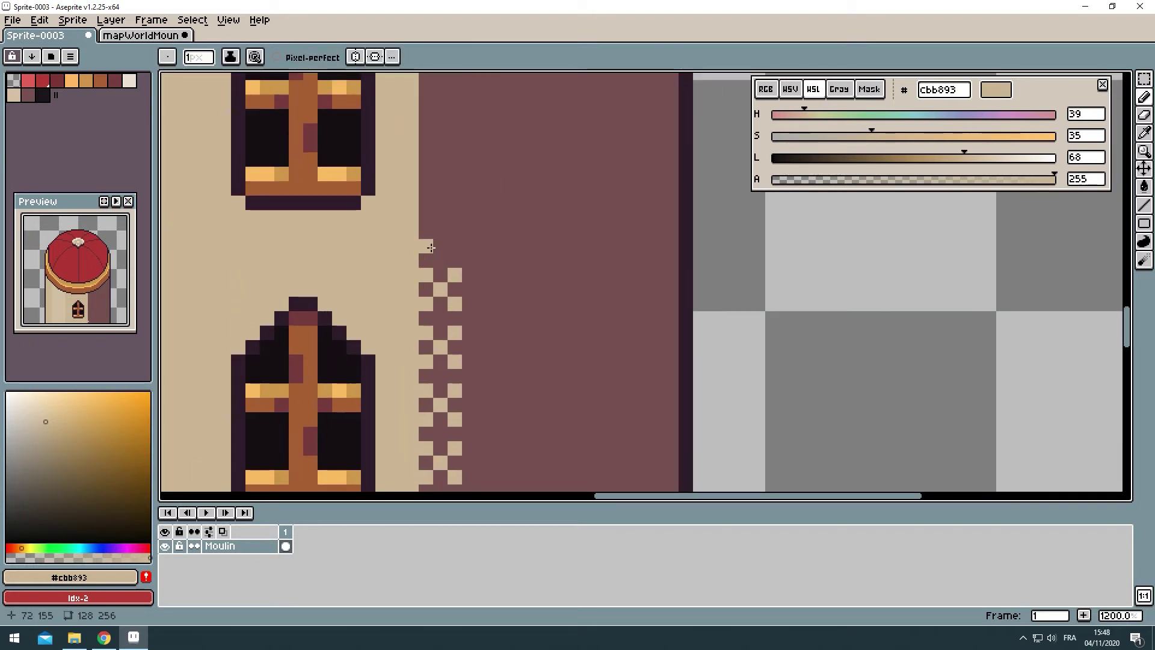
pyautogui.scroll(-3, 508, 372)
pyautogui.scroll(4, 455, 369)
pyautogui.scroll(-2, 464, 371)
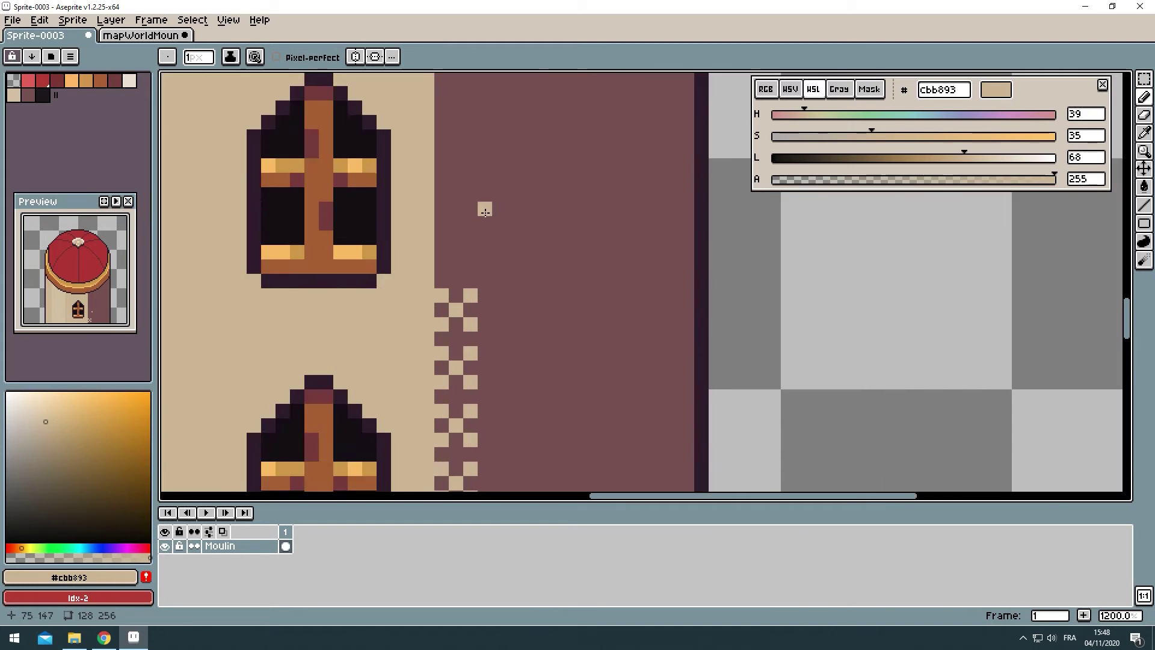
pyautogui.scroll(3, 411, 255)
pyautogui.scroll(-1, 473, 307)
pyautogui.scroll(-2, 464, 269)
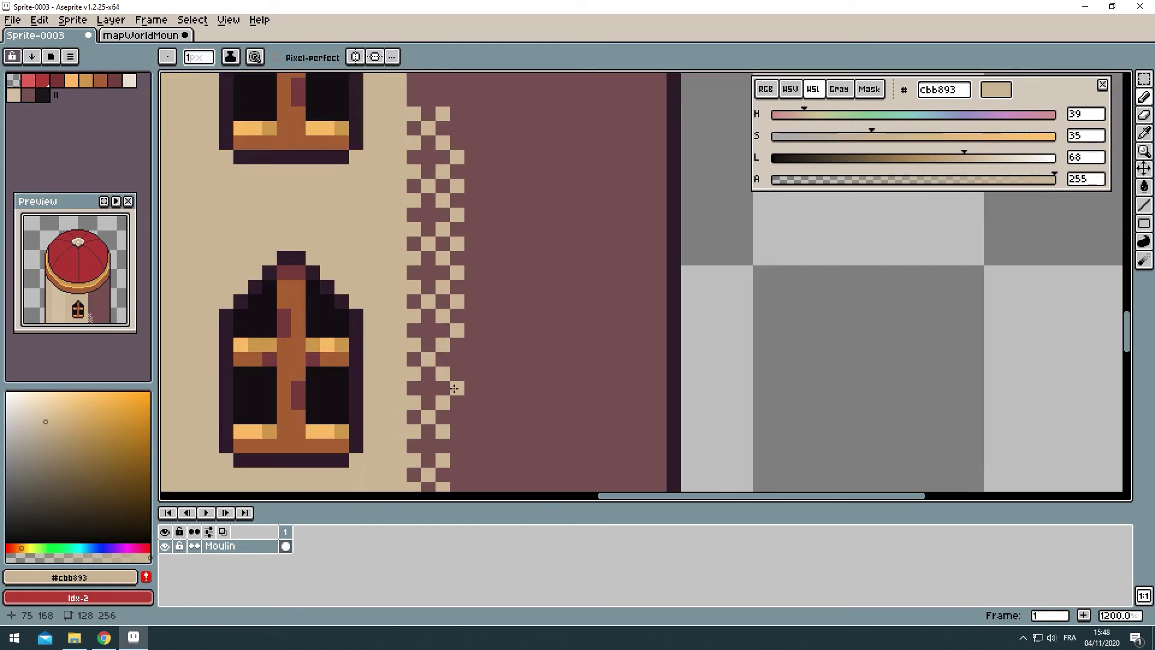
pyautogui.scroll(2, 463, 337)
pyautogui.scroll(1, 463, 348)
pyautogui.scroll(-2, 464, 348)
pyautogui.scroll(1, 451, 227)
# Step: Commit the moved window, deselect, and add a light pixel to the dither column
pyautogui.hotkey('shift', 'm')
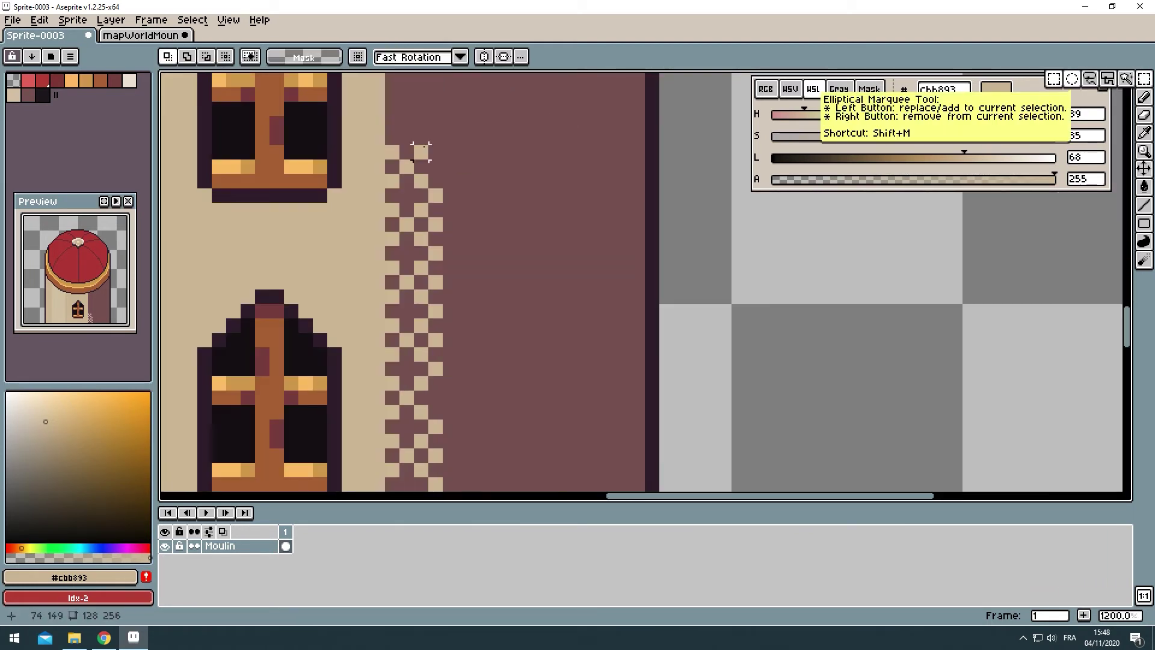
pyautogui.scroll(-1, 507, 166)
pyautogui.scroll(1, 408, 220)
pyautogui.scroll(1, 369, 157)
pyautogui.hotkey('ctrl', 'd')
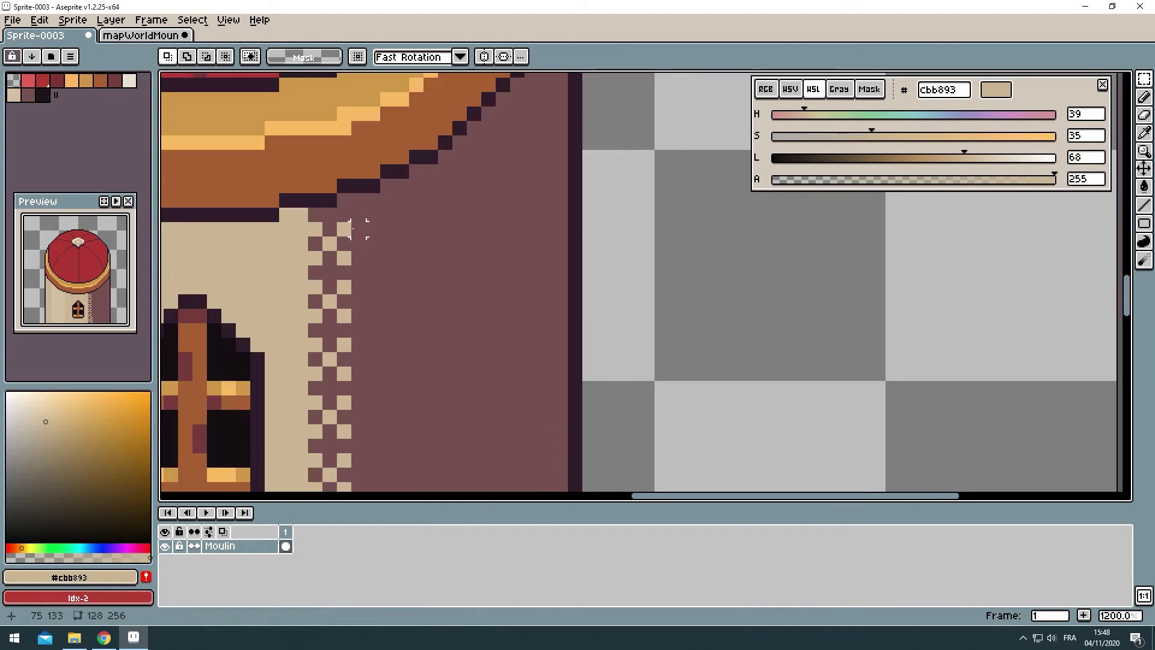
pyautogui.press('b')
pyautogui.scroll(-1, 367, 235)
pyautogui.click(368, 232)
# Step: Pick the dark shadow brown #573d3d for jagged shading on the tower's mauve side
pyautogui.scroll(-4, 356, 379)
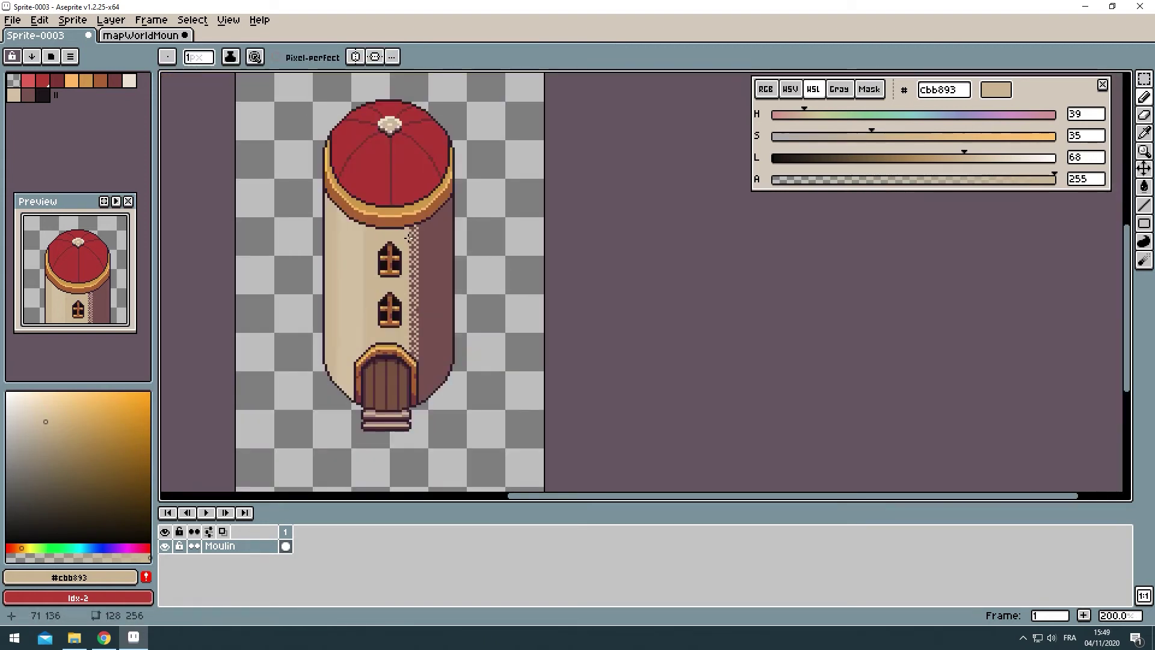
pyautogui.scroll(5, 451, 304)
pyautogui.keyDown('alt'); pyautogui.click(451, 304); pyautogui.keyUp('alt')
pyautogui.scroll(-5, 509, 84)
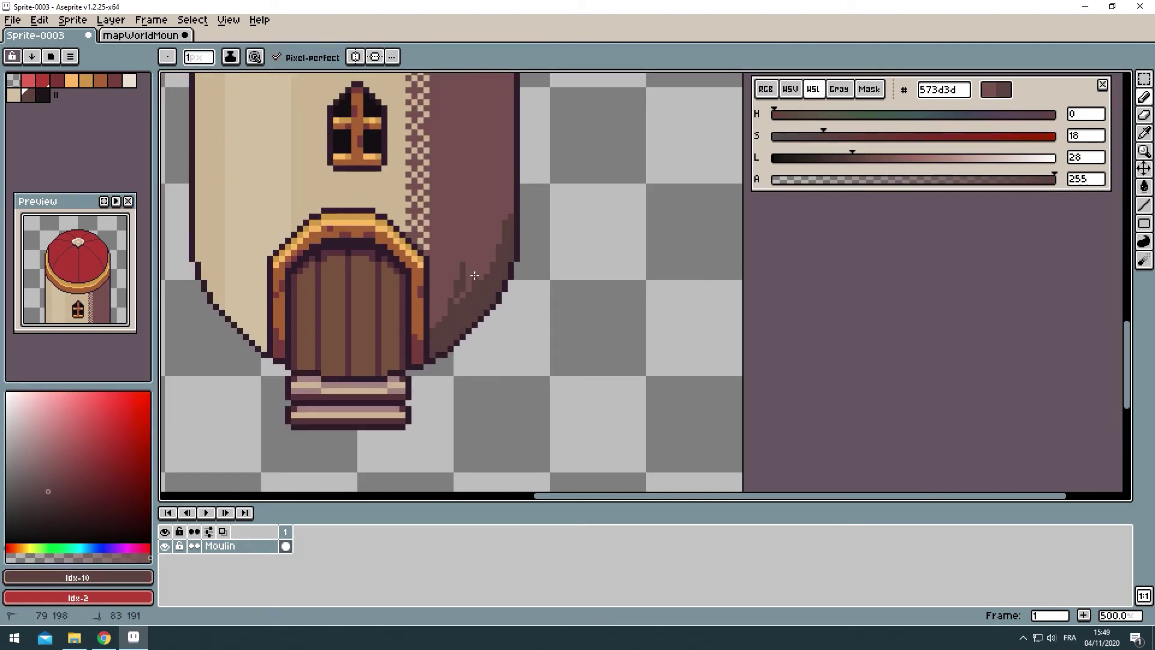
pyautogui.scroll(3, 478, 311)
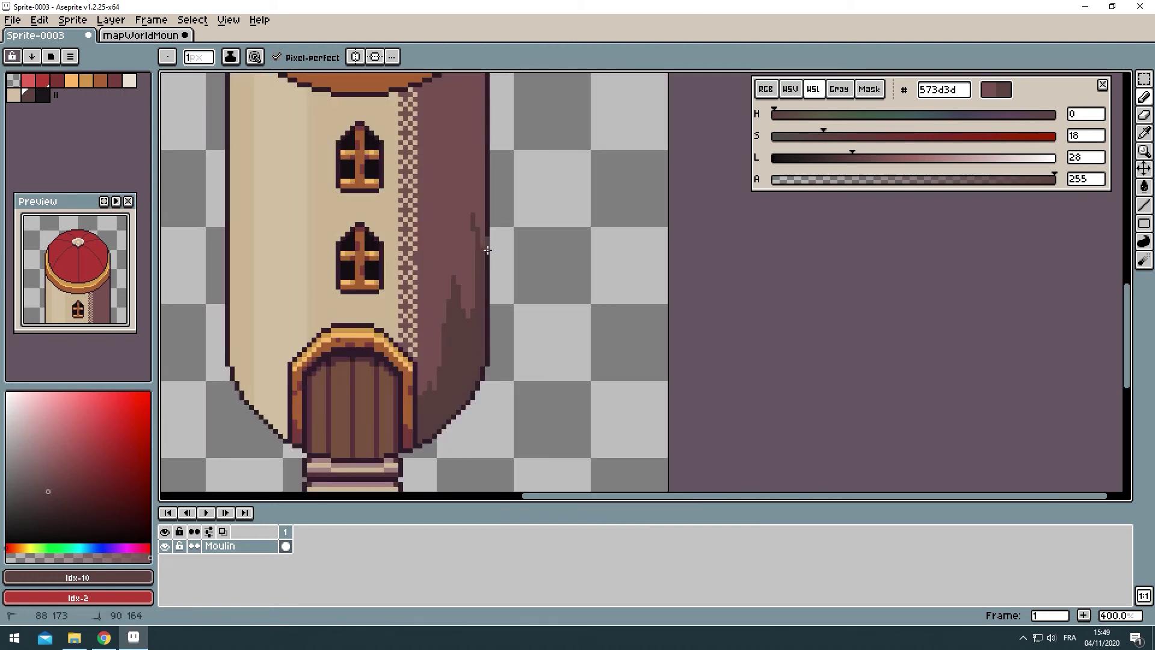
pyautogui.scroll(2, 463, 309)
pyautogui.keyDown('alt'); pyautogui.click(445, 288); pyautogui.keyUp('alt')
pyautogui.scroll(-4, 463, 309)
pyautogui.scroll(4, 463, 309)
pyautogui.click(28, 95)
pyautogui.scroll(3, 340, 370)
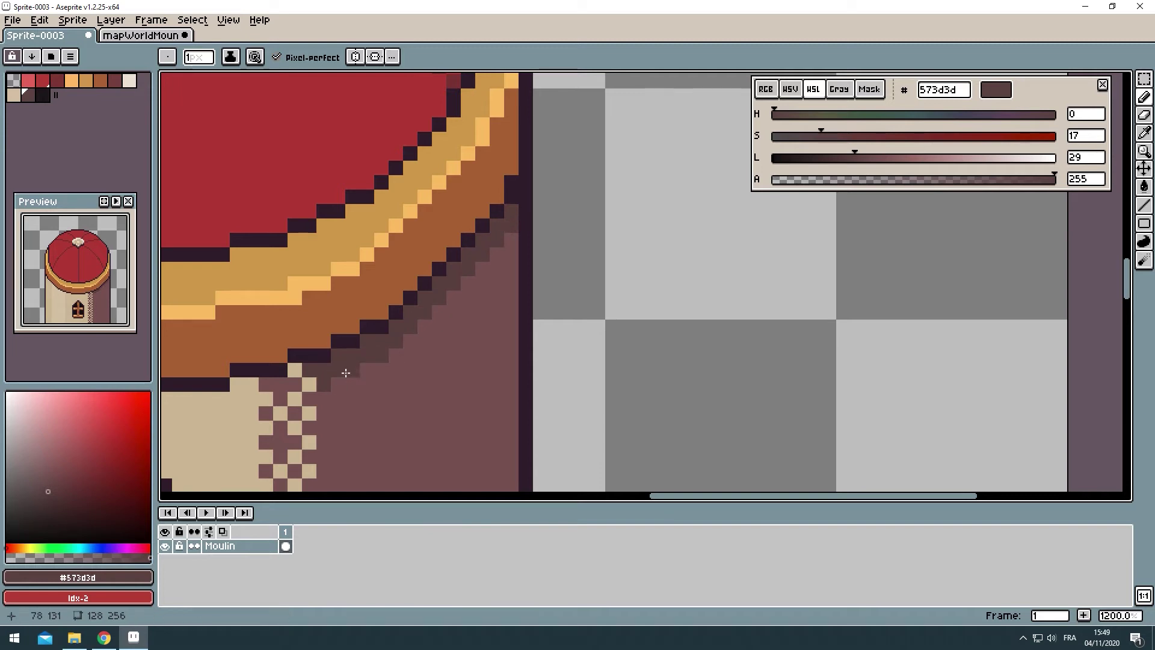
pyautogui.scroll(-5, 319, 390)
pyautogui.scroll(-1, 500, 307)
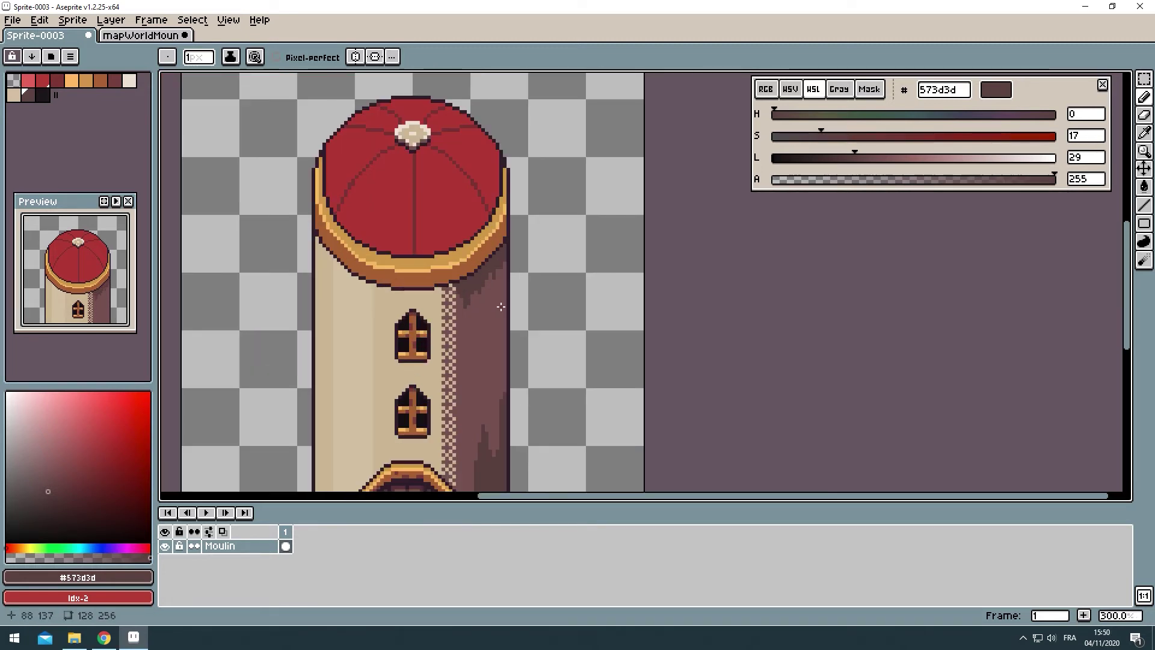
pyautogui.scroll(5, 500, 307)
# Step: Darken the sampled cream wall colour to Lightness 56 and paint tan drips under the dome rim
pyautogui.keyDown('alt'); pyautogui.click(399, 348); pyautogui.keyUp('alt')
pyautogui.scroll(-5, 399, 347)
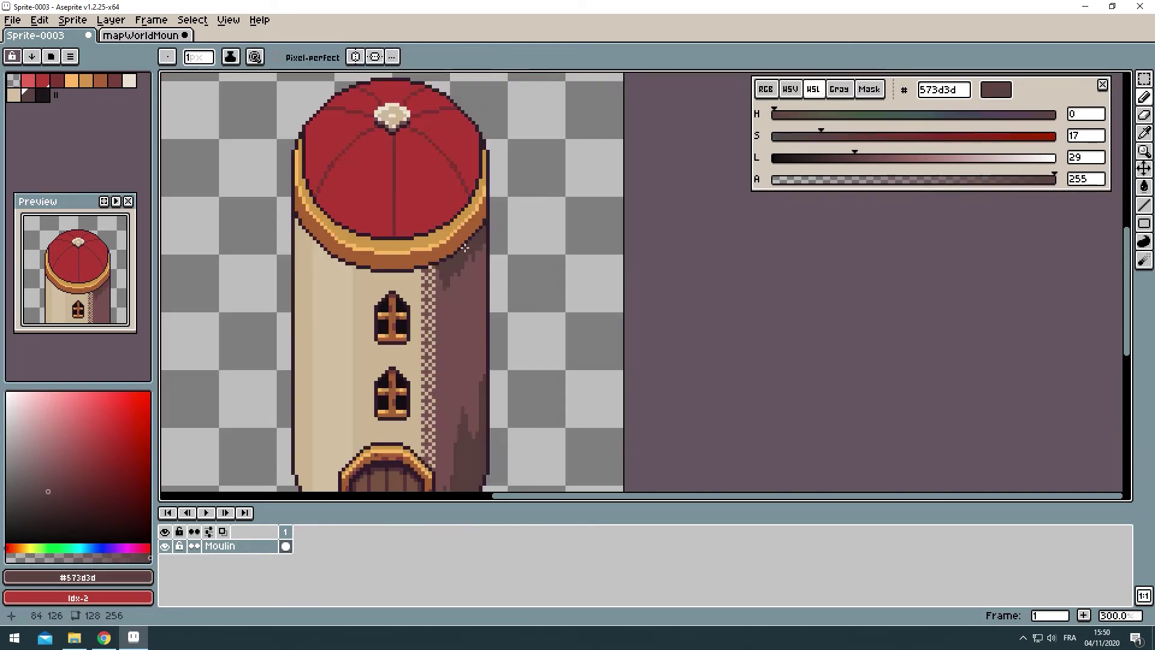
pyautogui.scroll(4, 232, 118)
pyautogui.moveTo(991, 165); pyautogui.dragTo(931, 157)
pyautogui.scroll(1, 346, 262)
pyautogui.moveTo(298, 201); pyautogui.dragTo(346, 262)
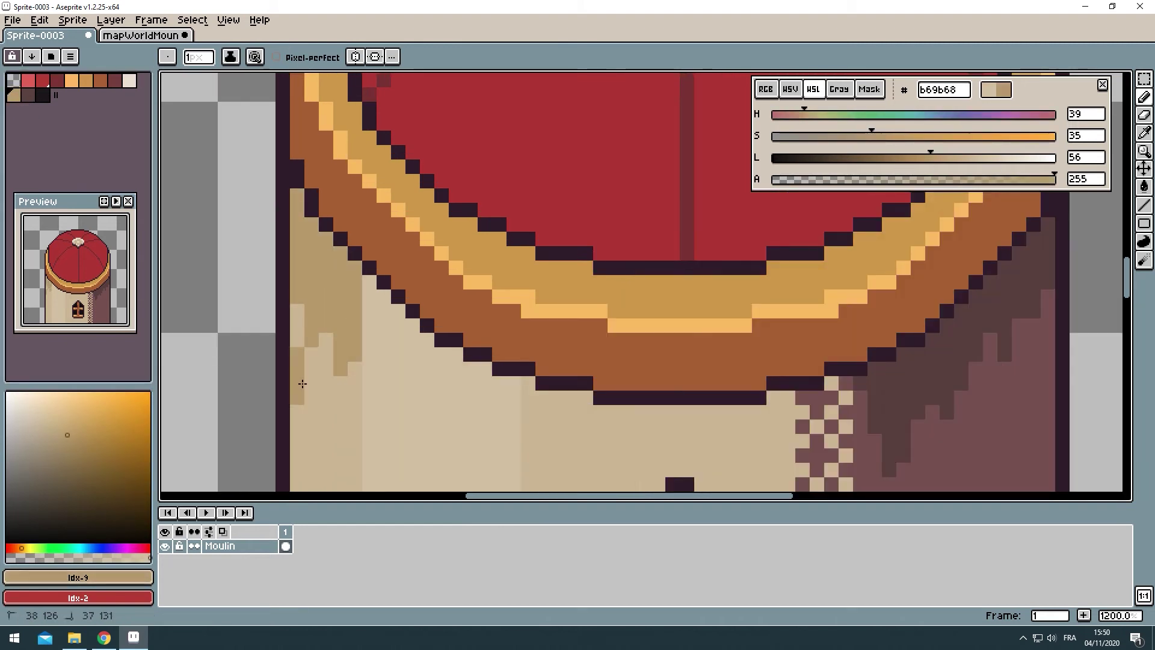
pyautogui.keyDown('alt'); pyautogui.click(369, 266); pyautogui.keyUp('alt')
pyautogui.scroll(2, 369, 266)
pyautogui.moveTo(337, 180); pyautogui.dragTo(377, 238)
pyautogui.scroll(-1, 376, 238)
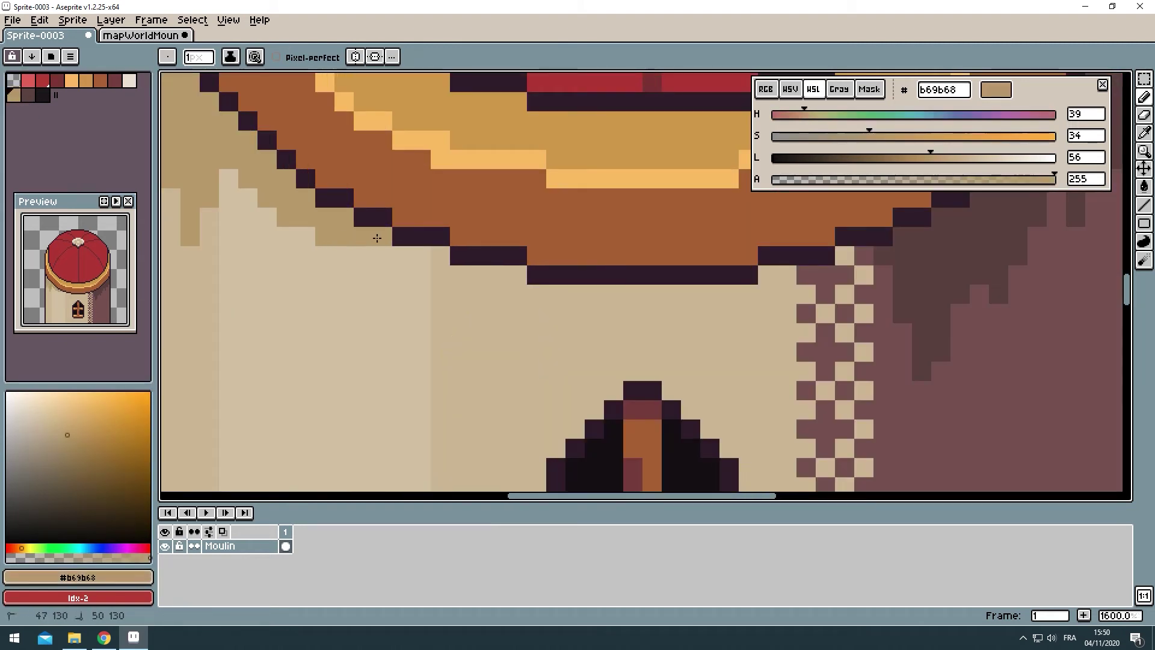
pyautogui.moveTo(806, 273); pyautogui.dragTo(569, 296)
# Step: Sample the shadow brown, the cream wall and a light pink from the dome
pyautogui.keyDown('alt'); pyautogui.click(569, 295); pyautogui.keyUp('alt')
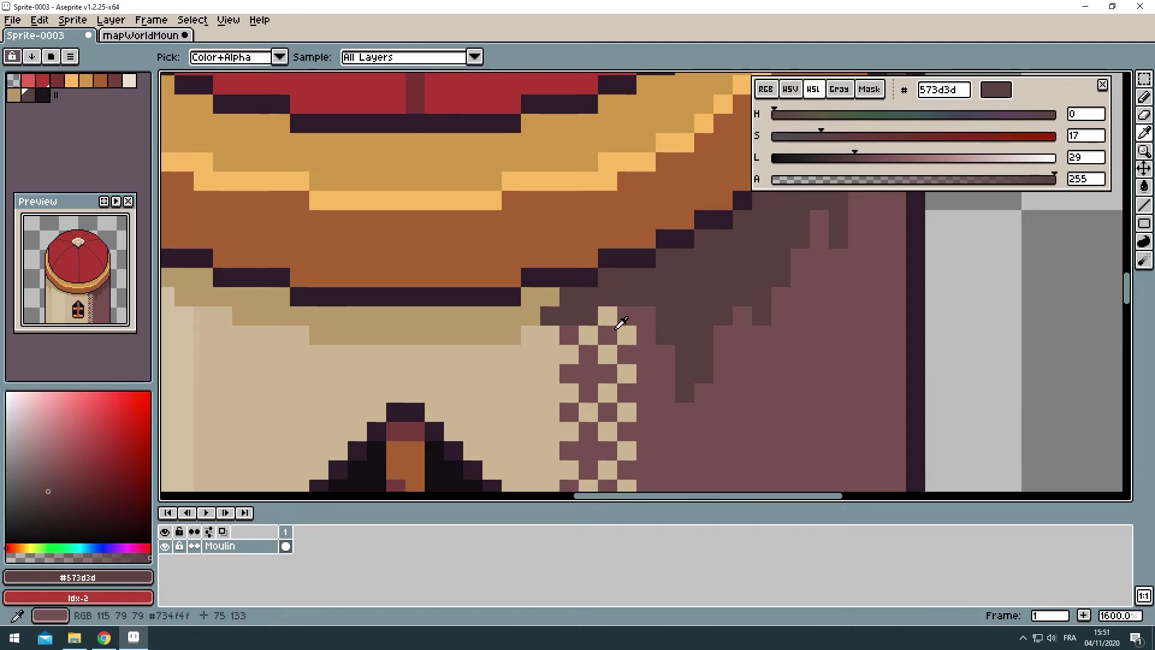
pyautogui.keyDown('alt'); pyautogui.click(620, 323); pyautogui.keyUp('alt')
pyautogui.scroll(-3, 620, 323)
pyautogui.scroll(2, 372, 215)
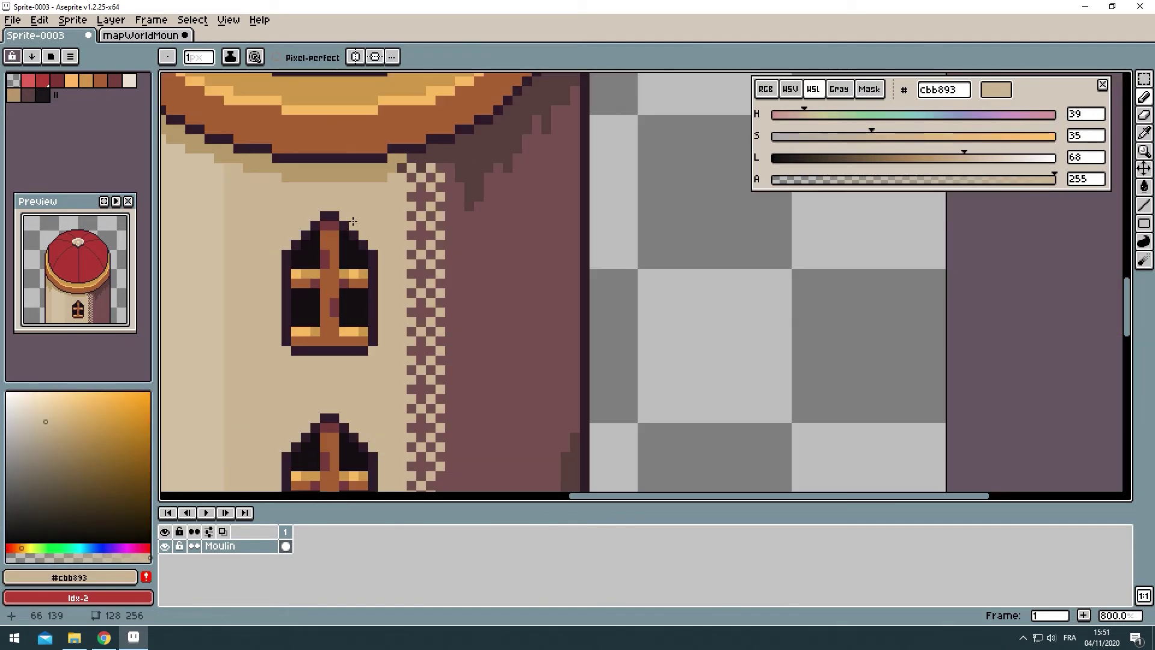
pyautogui.hscroll(-3, 353, 221)
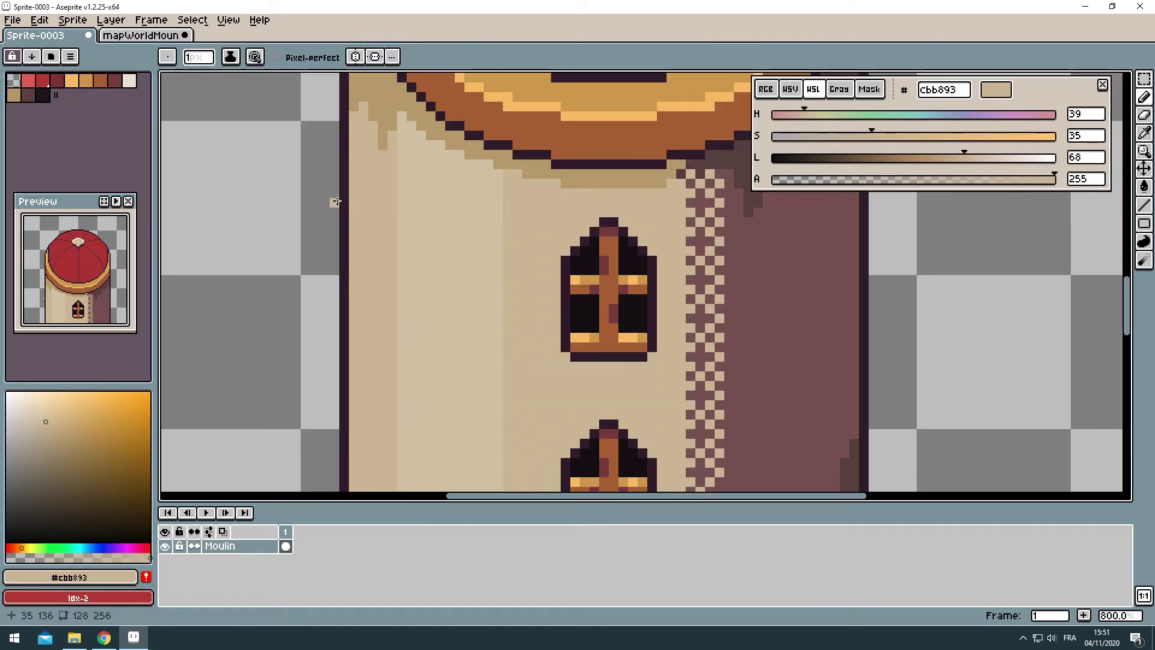
pyautogui.scroll(3, 361, 198)
pyautogui.scroll(2, 361, 198)
pyautogui.keyDown('alt'); pyautogui.click(361, 199); pyautogui.keyUp('alt')
pyautogui.scroll(-2, 337, 361)
# Step: Pick the dark red and shade the red dome's edges with it
pyautogui.click(28, 80)
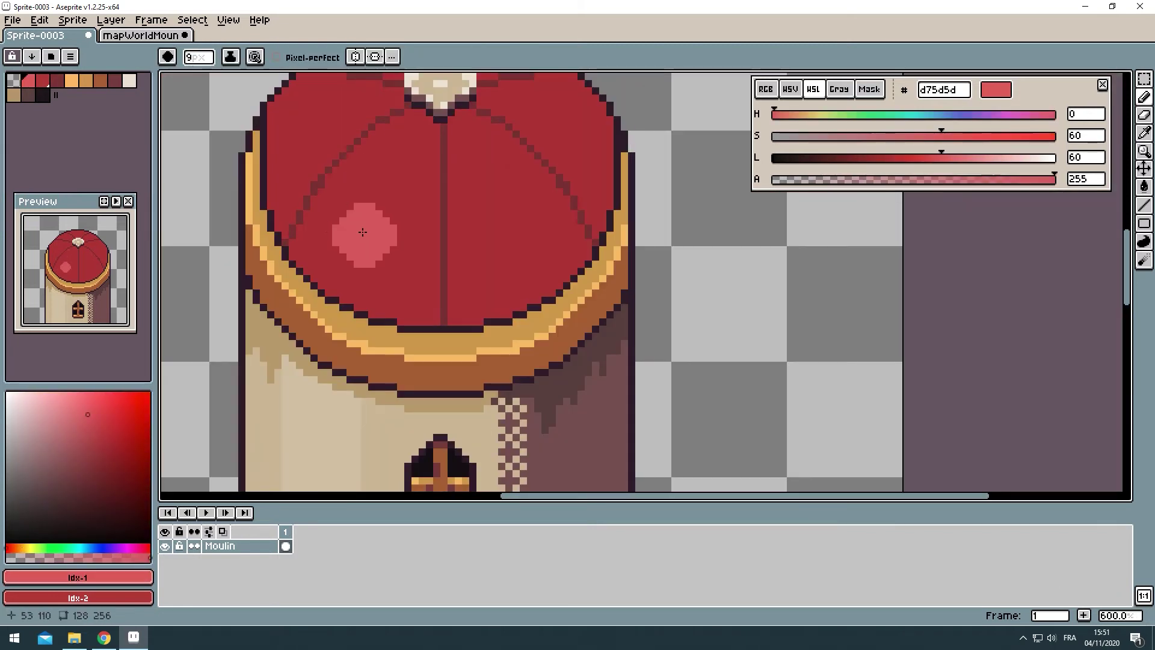
pyautogui.scroll(3, 363, 232)
pyautogui.scroll(-3, 459, 305)
pyautogui.keyDown('alt'); pyautogui.click(445, 247); pyautogui.keyUp('alt')
pyautogui.scroll(1, 449, 203)
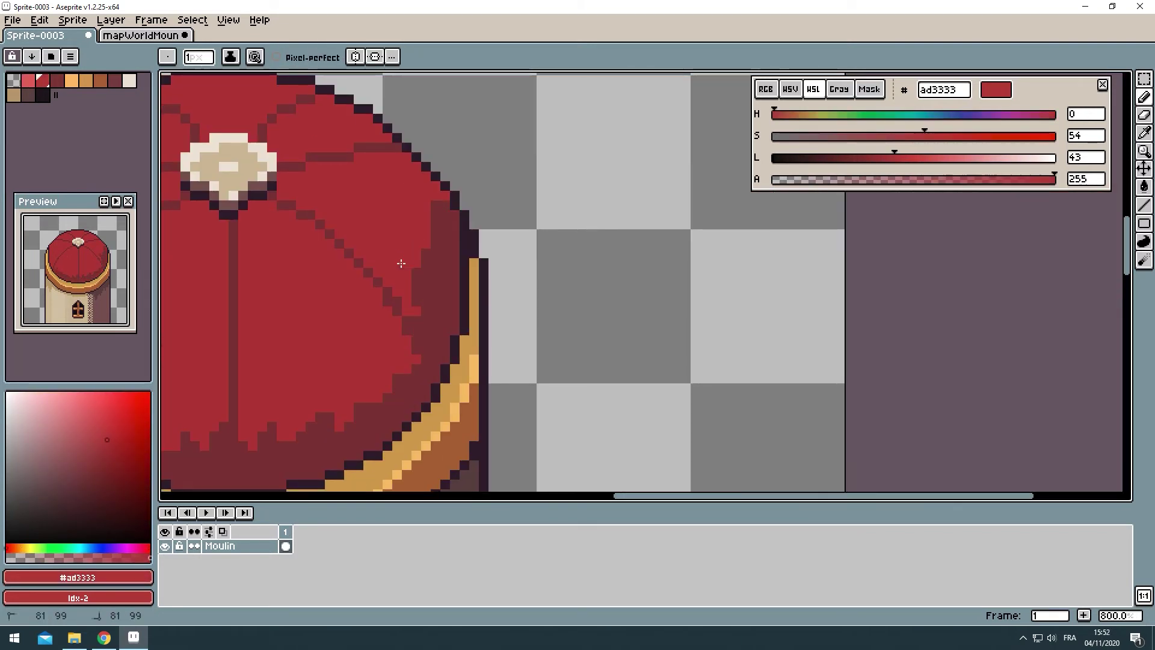
pyautogui.scroll(-2, 402, 263)
pyautogui.scroll(-1, 401, 264)
pyautogui.scroll(3, 447, 166)
pyautogui.keyDown('alt'); pyautogui.click(447, 166); pyautogui.keyUp('alt')
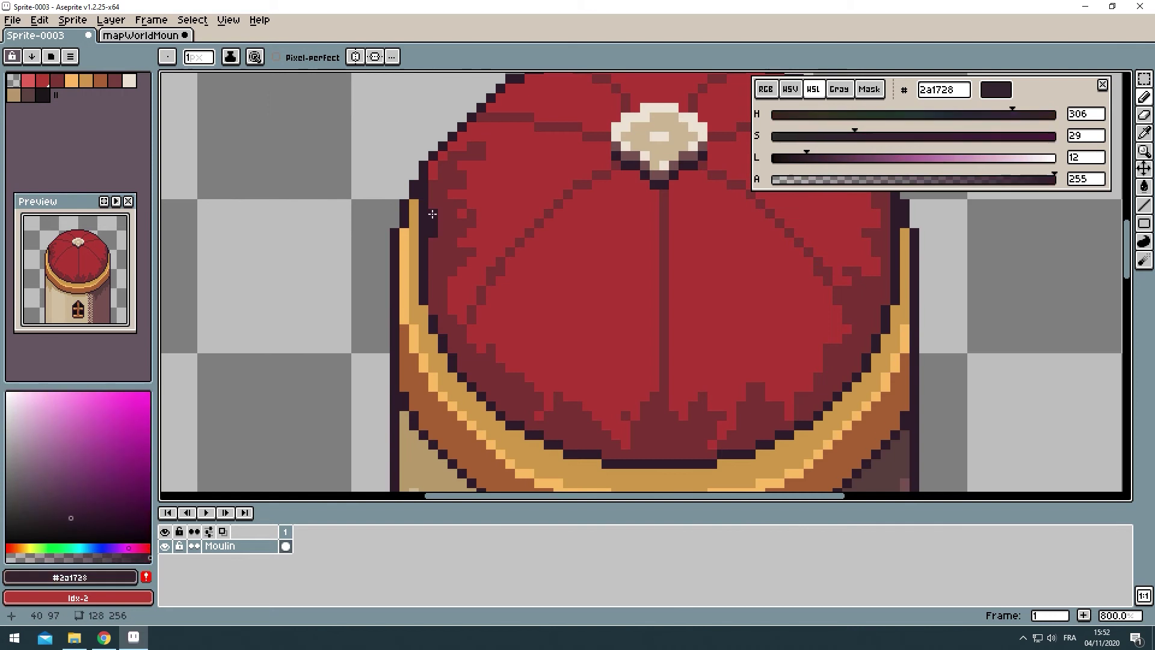
pyautogui.scroll(-2, 495, 233)
pyautogui.scroll(2, 387, 304)
# Step: Checker-dither light cream pixels down the wall's left edge, undoing one wrong stroke
pyautogui.scroll(1, 455, 335)
pyautogui.keyDown('alt'); pyautogui.click(456, 336); pyautogui.keyUp('alt')
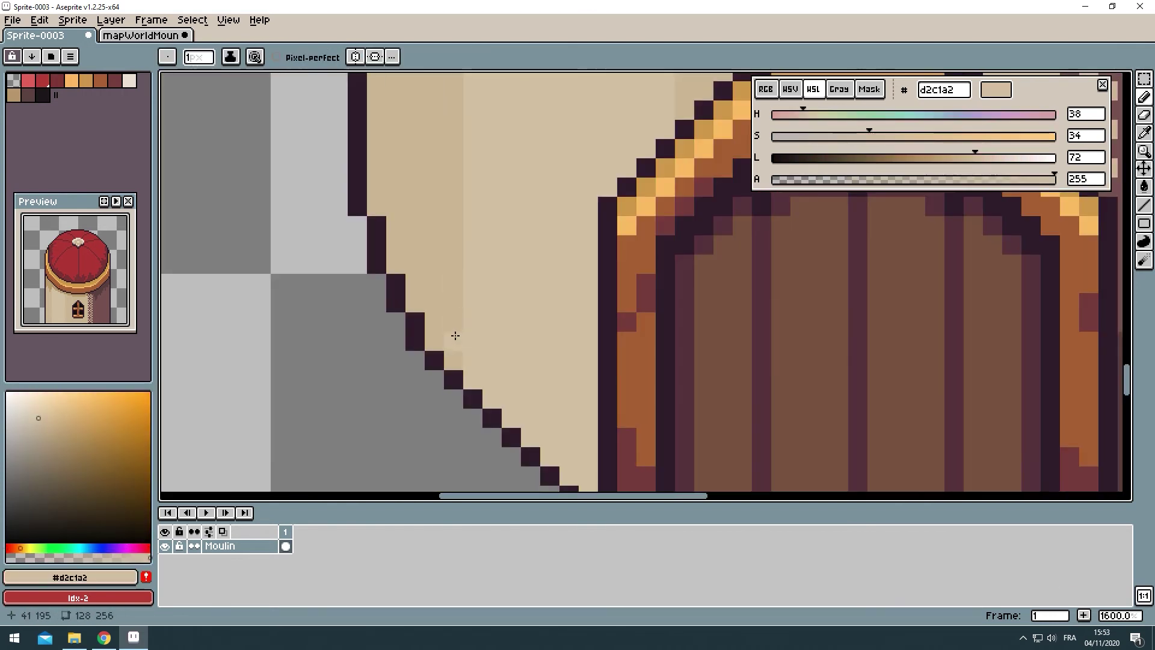
pyautogui.scroll(3, 468, 217)
pyautogui.scroll(2, 460, 181)
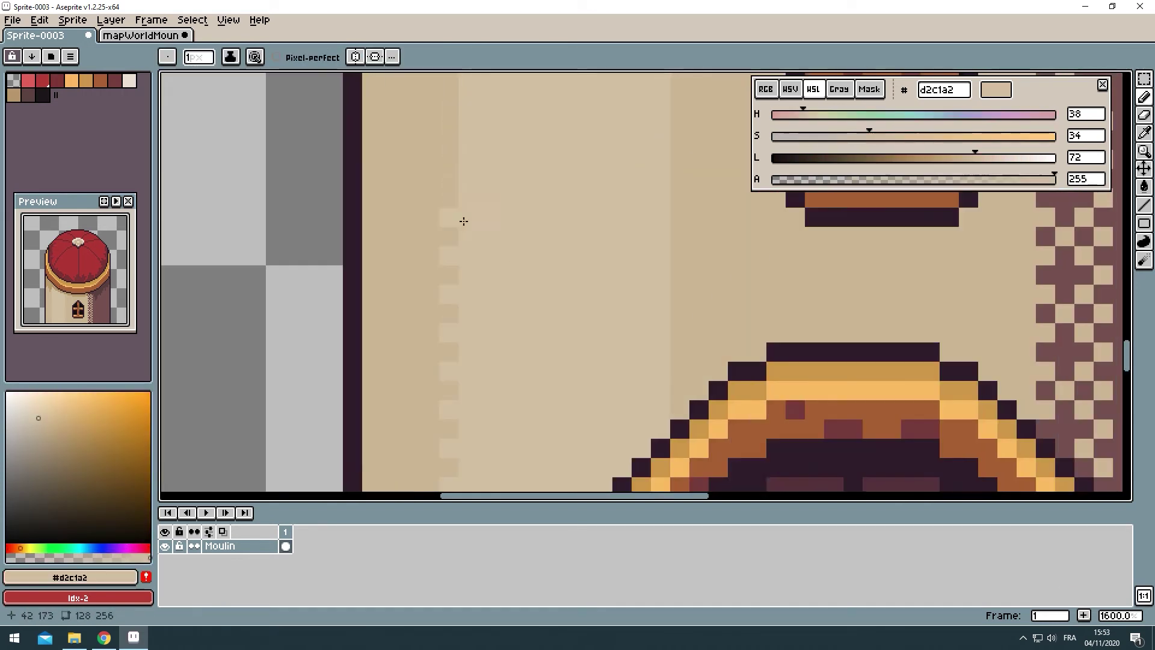
pyautogui.scroll(-2, 469, 192)
pyautogui.scroll(1, 492, 121)
pyautogui.scroll(3, 383, 240)
pyautogui.keyDown('alt'); pyautogui.click(383, 239); pyautogui.keyUp('alt')
pyautogui.hscroll(3, 394, 425)
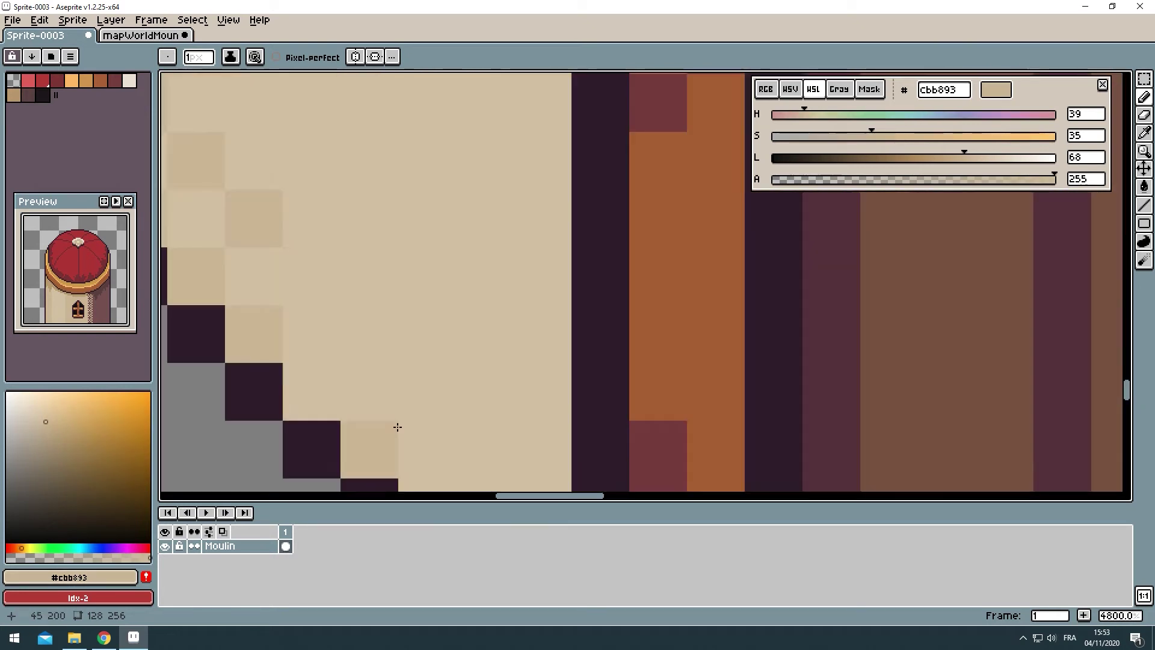
pyautogui.hscroll(-3, 591, 302)
pyautogui.scroll(-1, 555, 92)
pyautogui.hotkey('ctrl', 'z')
# Step: Sample the tan shadow colour and dither pale pixels into the collar shadow
pyautogui.scroll(-1, 538, 178)
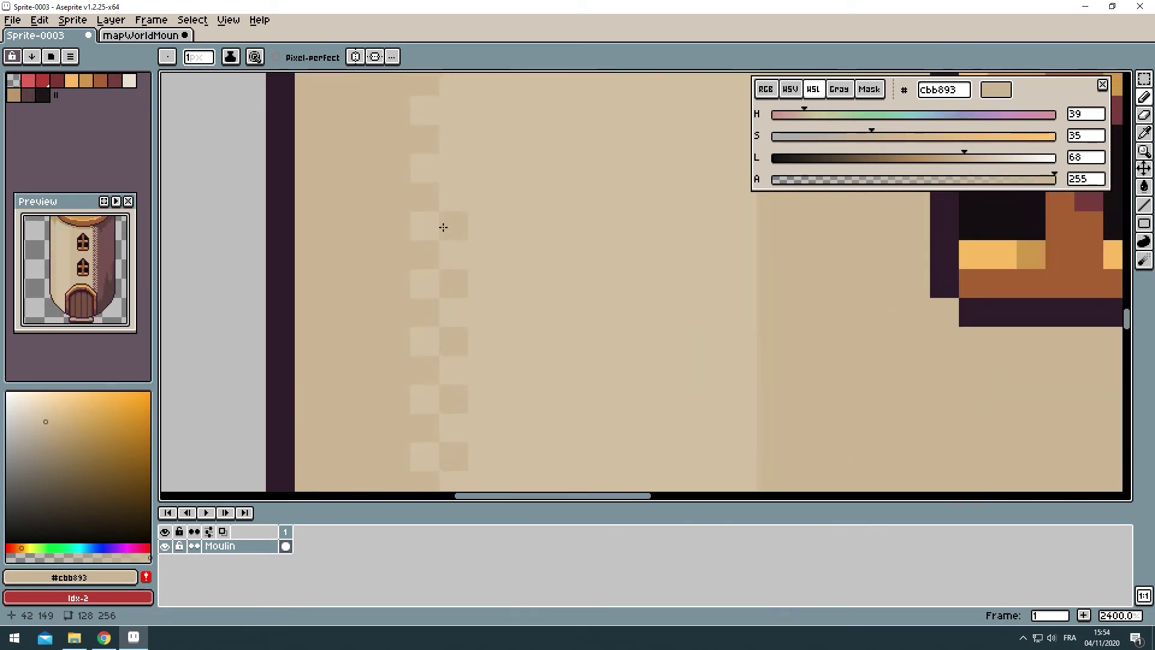
pyautogui.scroll(-4, 443, 226)
pyautogui.scroll(2, 451, 323)
pyautogui.scroll(1, 386, 258)
pyautogui.scroll(2, 385, 258)
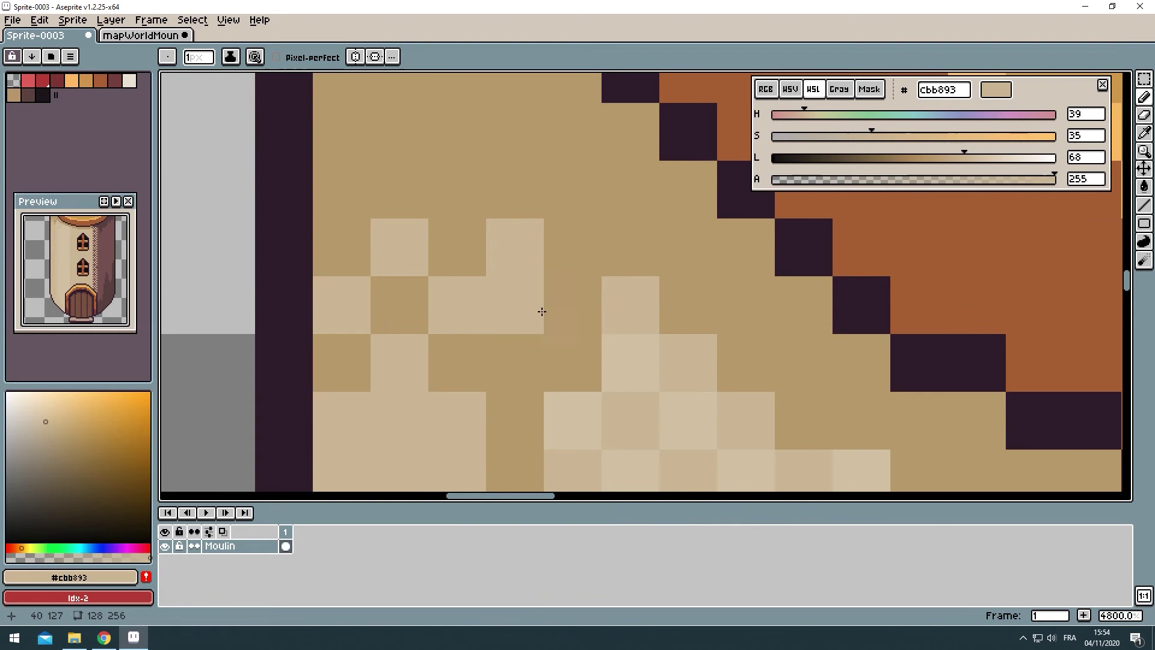
pyautogui.scroll(-1, 632, 270)
pyautogui.hscroll(3, 276, 301)
pyautogui.keyDown('alt'); pyautogui.click(411, 341); pyautogui.keyUp('alt')
# Step: Add a dark red pixel to the upper window's sill and fill its stripe with golden tan
pyautogui.scroll(-3, 412, 340)
pyautogui.hscroll(2, 420, 309)
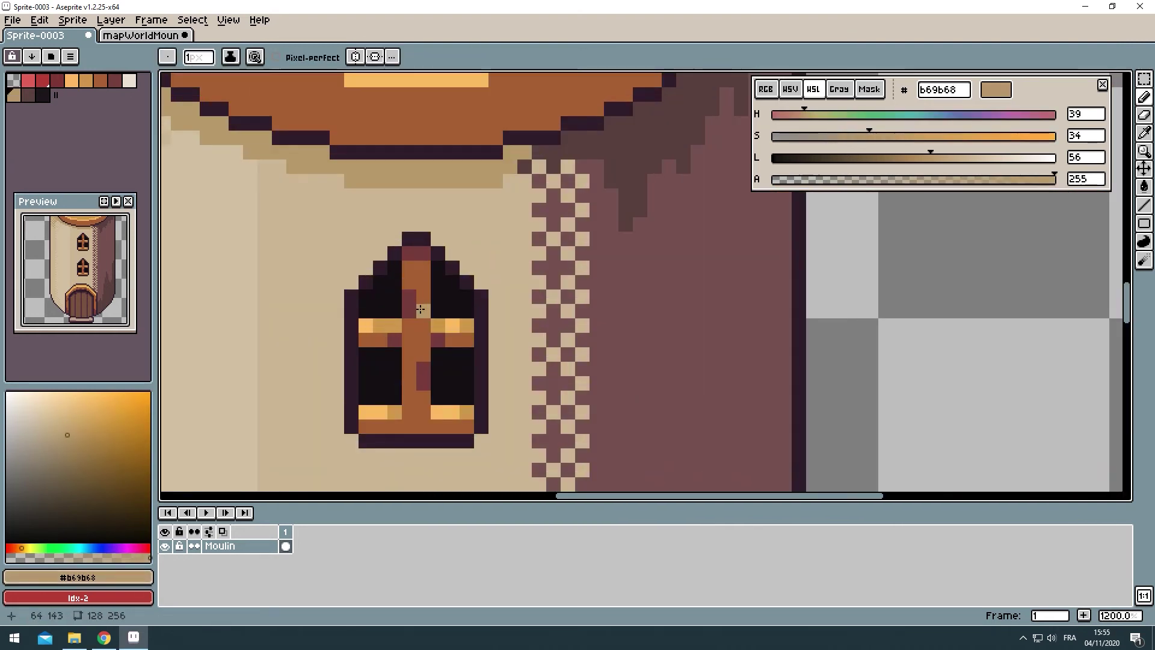
pyautogui.scroll(1, 424, 387)
pyautogui.scroll(-2, 342, 272)
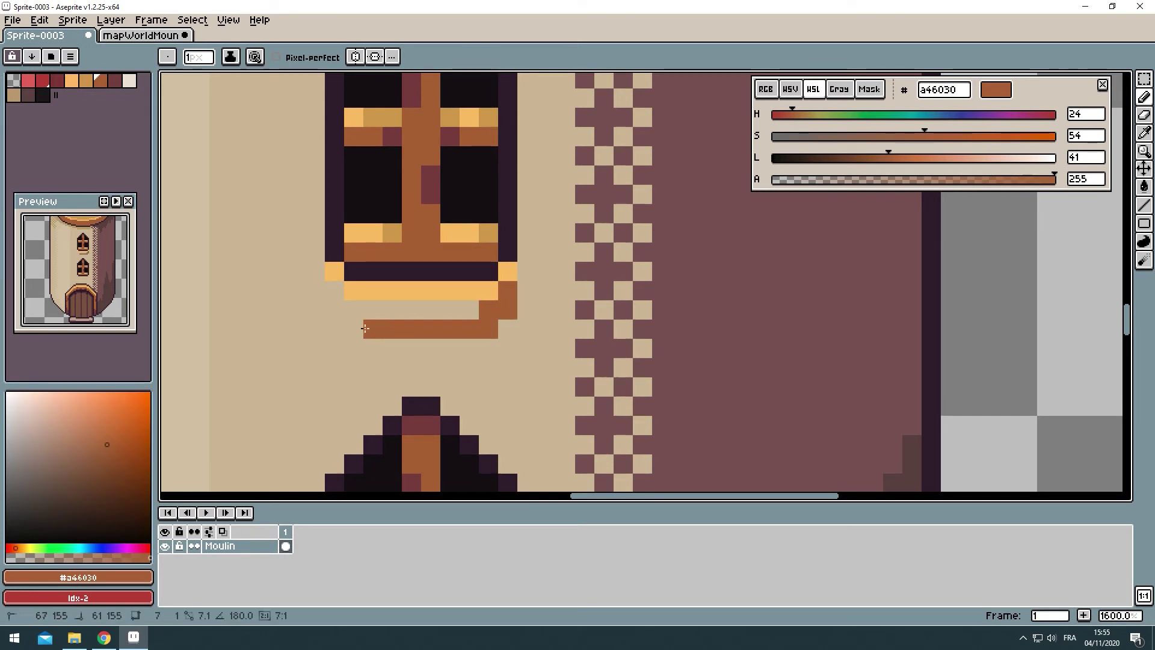
pyautogui.scroll(-2, 338, 311)
pyautogui.scroll(3, 411, 311)
pyautogui.click(412, 311)
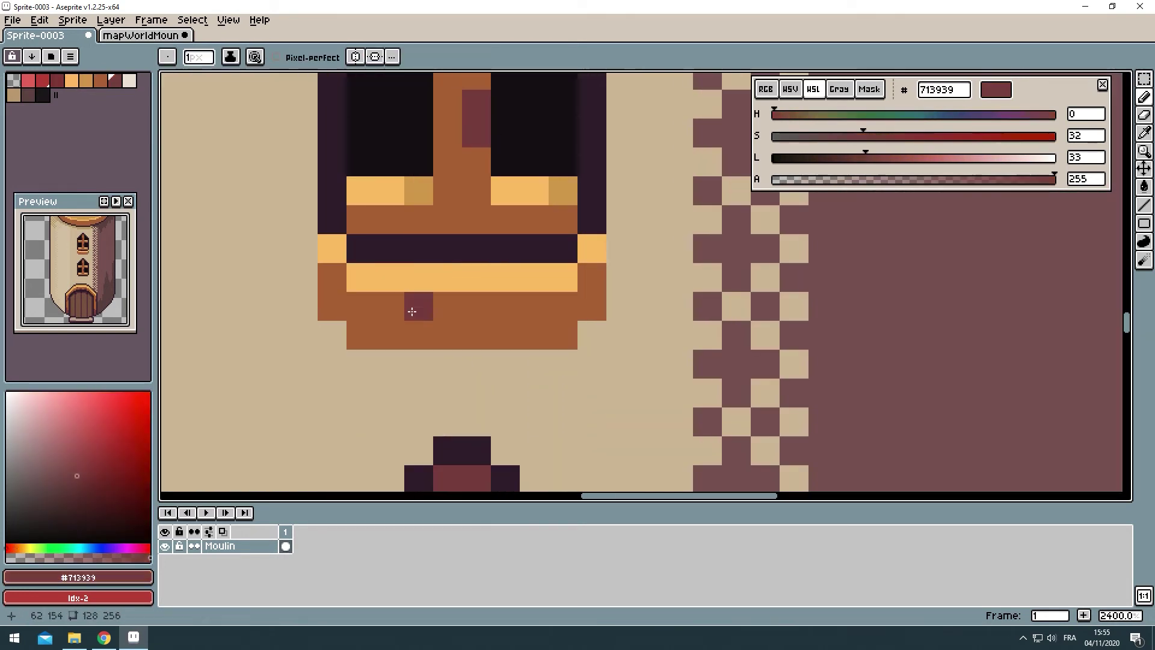
pyautogui.scroll(-5, 561, 341)
pyautogui.press('i')
pyautogui.scroll(4, 469, 253)
pyautogui.click(469, 252)
pyautogui.press('g')
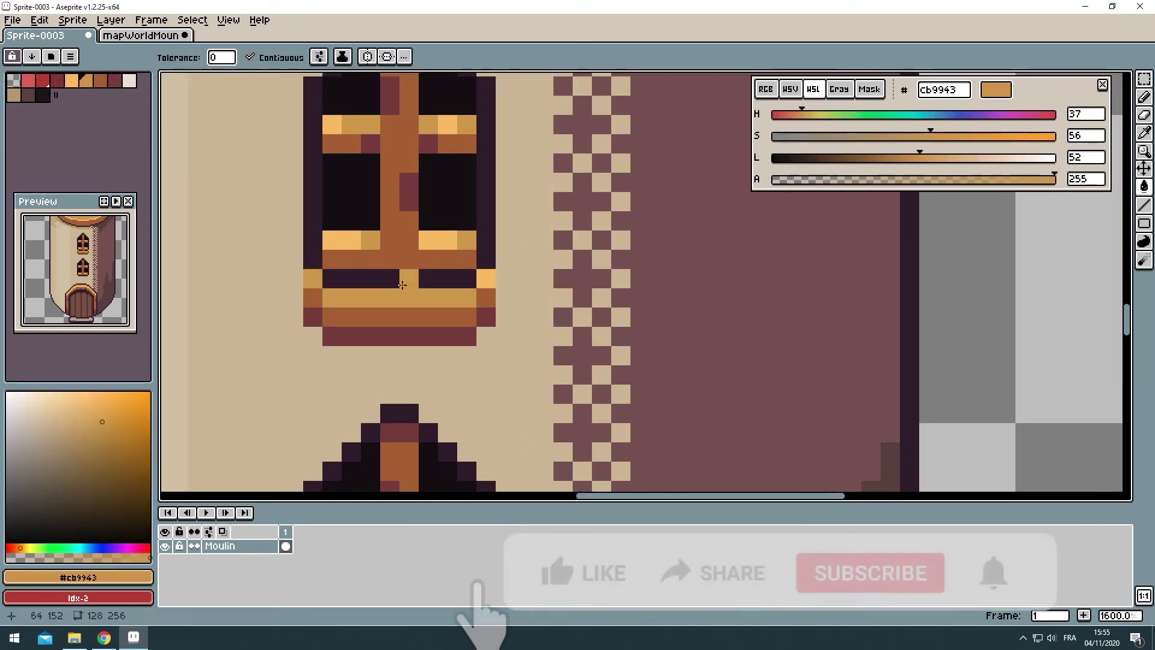
pyautogui.scroll(-4, 512, 244)
# Step: Try dark brown pixels under the sill, then undo the stray ones
pyautogui.press('b')
pyautogui.scroll(3, 405, 237)
pyautogui.scroll(5, 413, 302)
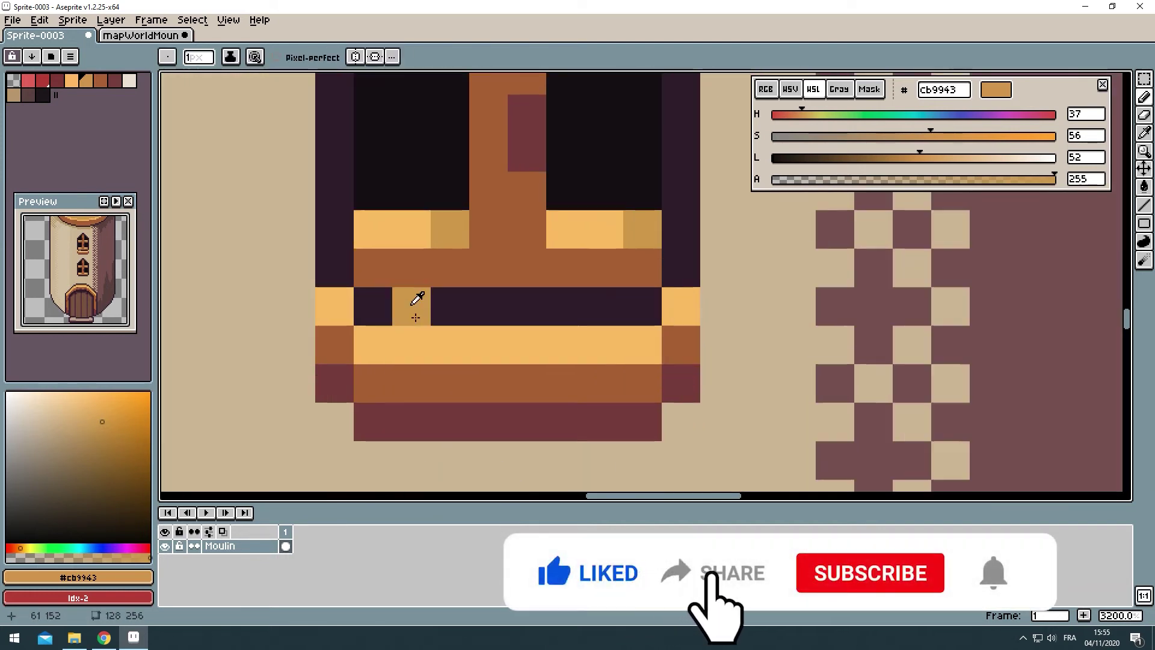
pyautogui.scroll(-4, 595, 308)
pyautogui.scroll(-4, 595, 307)
pyautogui.scroll(3, 578, 428)
pyautogui.keyDown('alt'); pyautogui.click(578, 428); pyautogui.keyUp('alt')
pyautogui.scroll(2, 320, 226)
pyautogui.moveTo(295, 217); pyautogui.dragTo(320, 226)
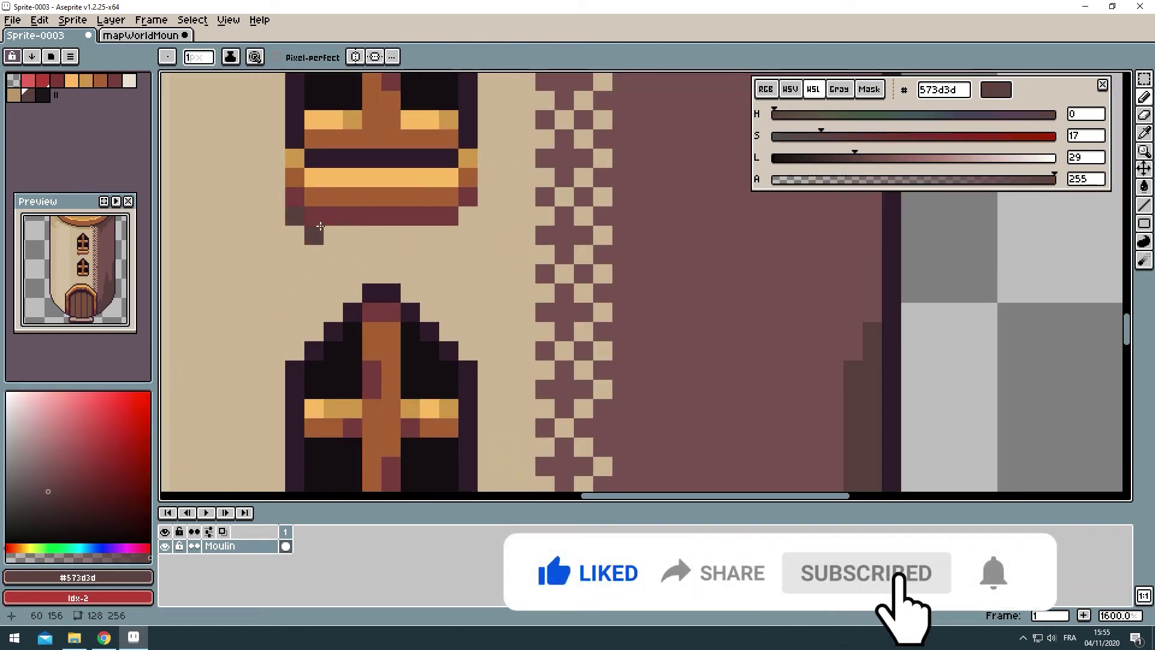
pyautogui.scroll(-6, 289, 180)
pyautogui.scroll(-1, 361, 252)
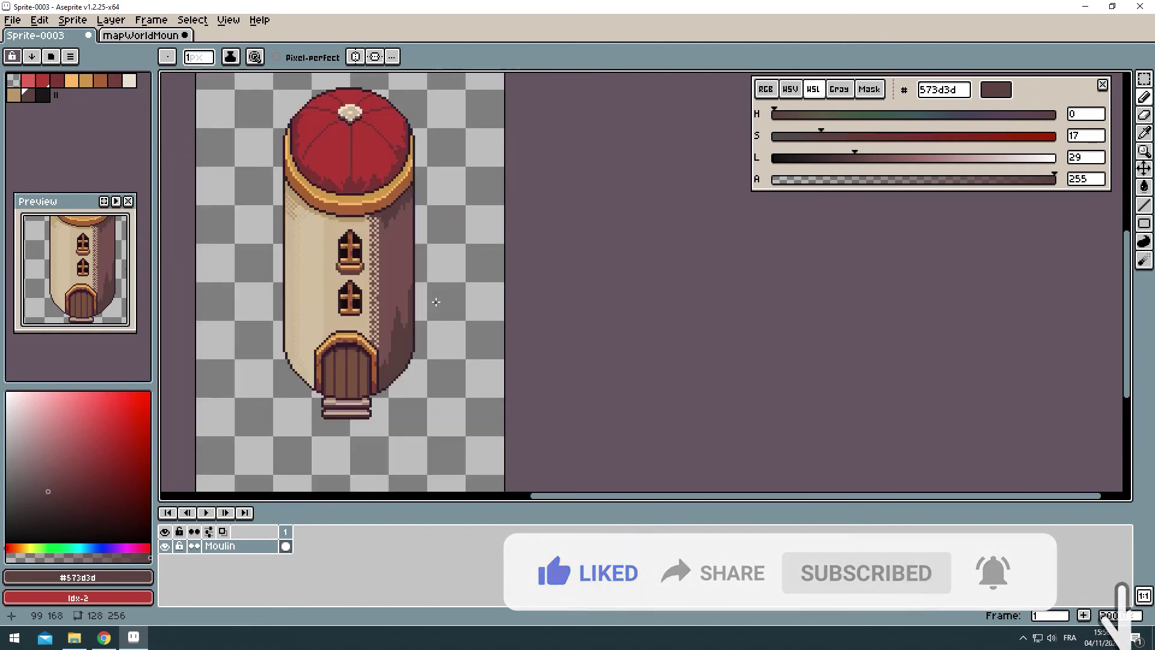
pyautogui.hotkey('ctrl', 'z')
pyautogui.scroll(6, 375, 288)
pyautogui.scroll(-4, 599, 279)
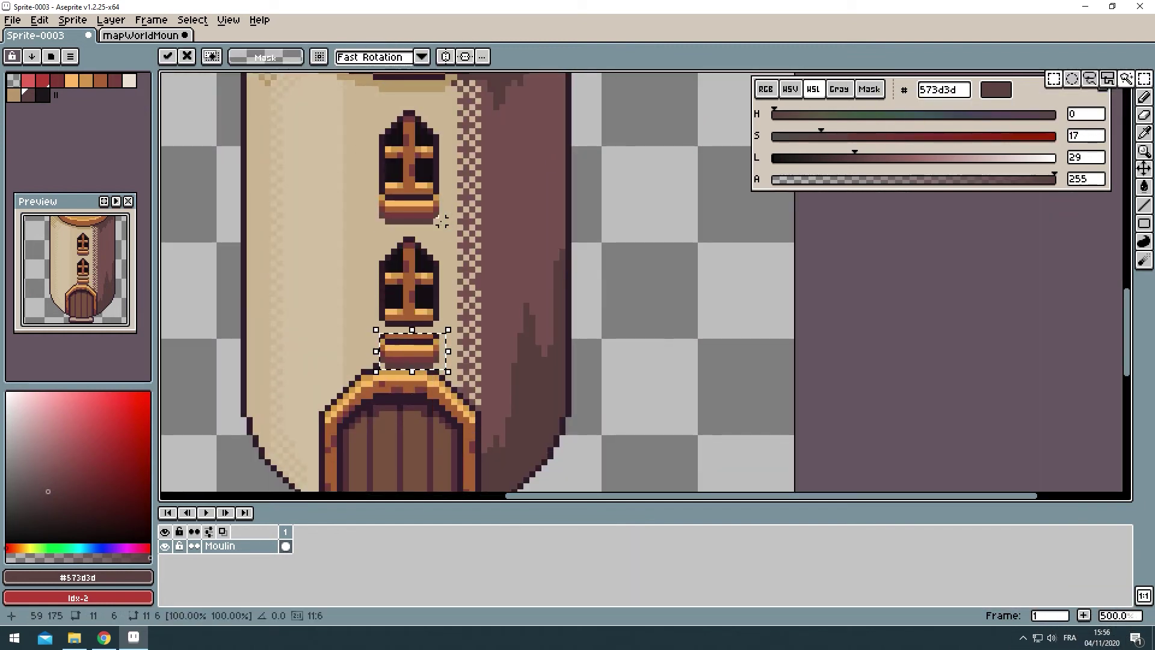
pyautogui.scroll(-3, 236, 155)
pyautogui.scroll(3, 403, 335)
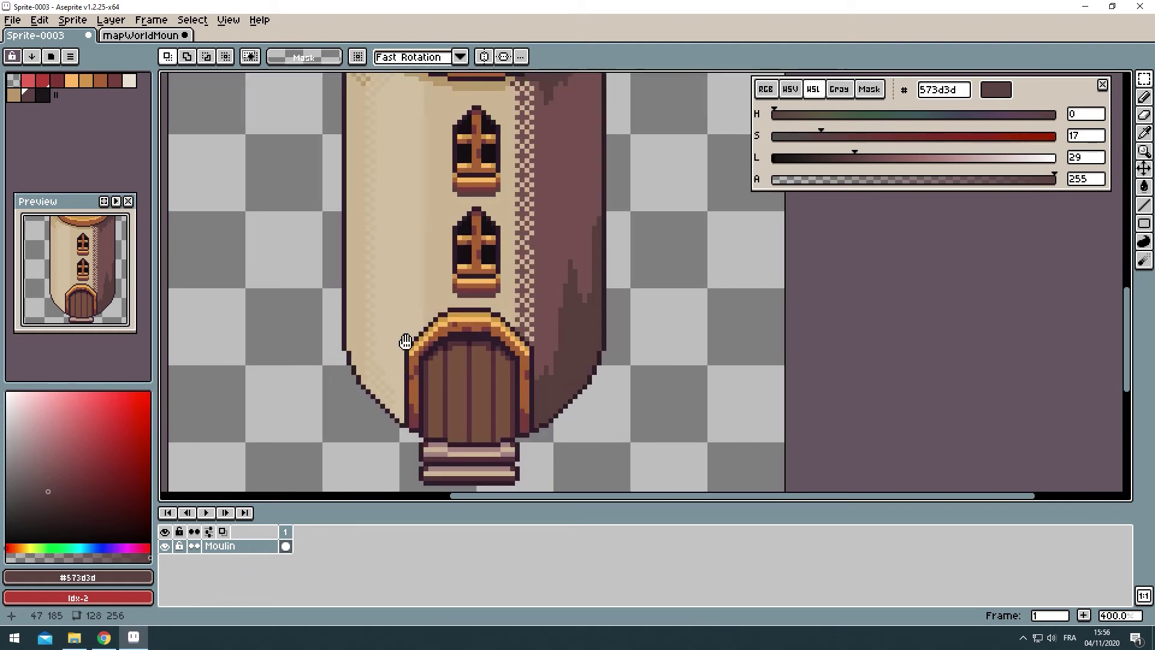
pyautogui.scroll(3, 389, 391)
# Step: Drop the copied sill, undo a stray pixel and add a dark outline pixel on the tower edge
pyautogui.press('b')
pyautogui.scroll(-2, 389, 391)
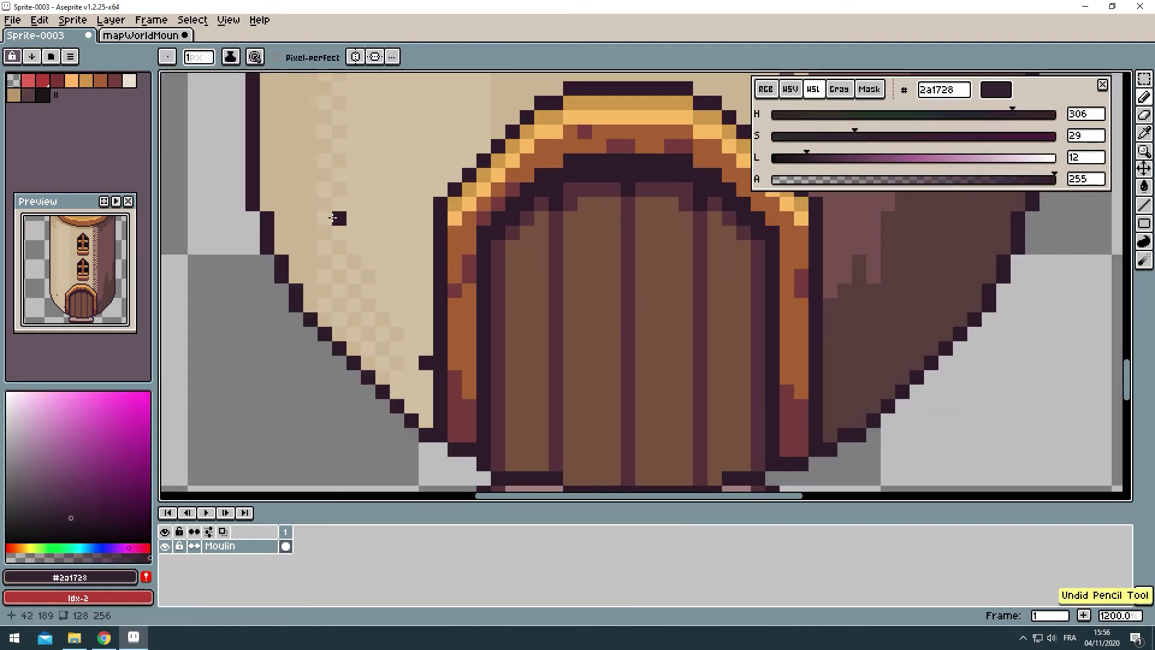
pyautogui.scroll(2, 372, 319)
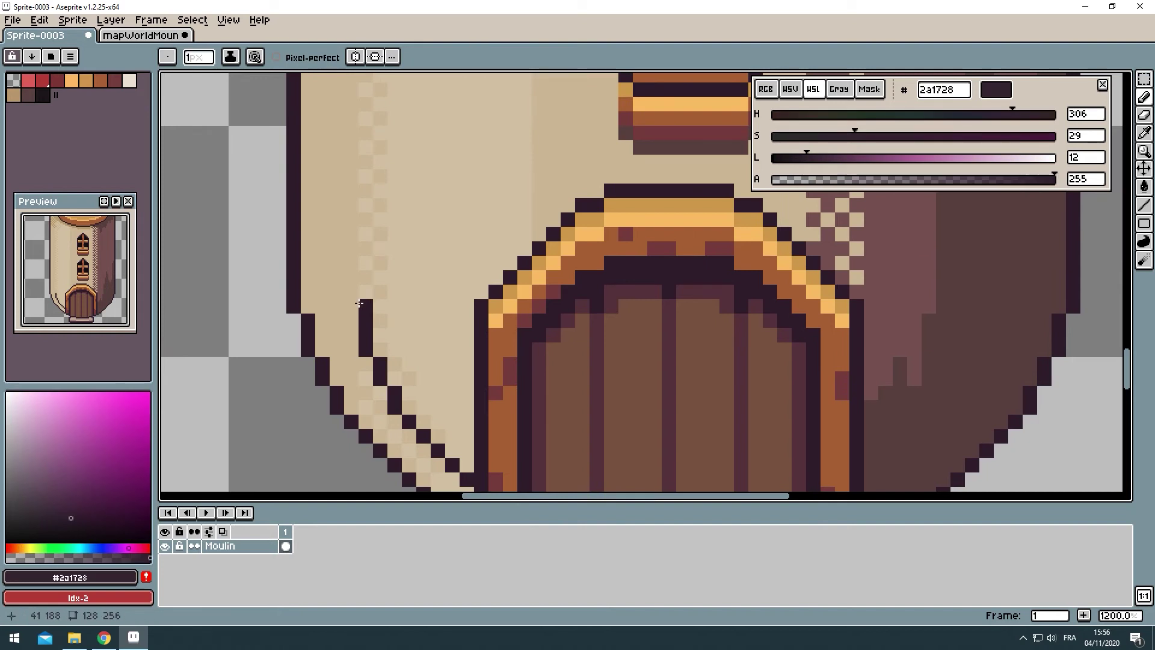
pyautogui.hotkey('ctrl', 'z')
pyautogui.scroll(-2, 258, 147)
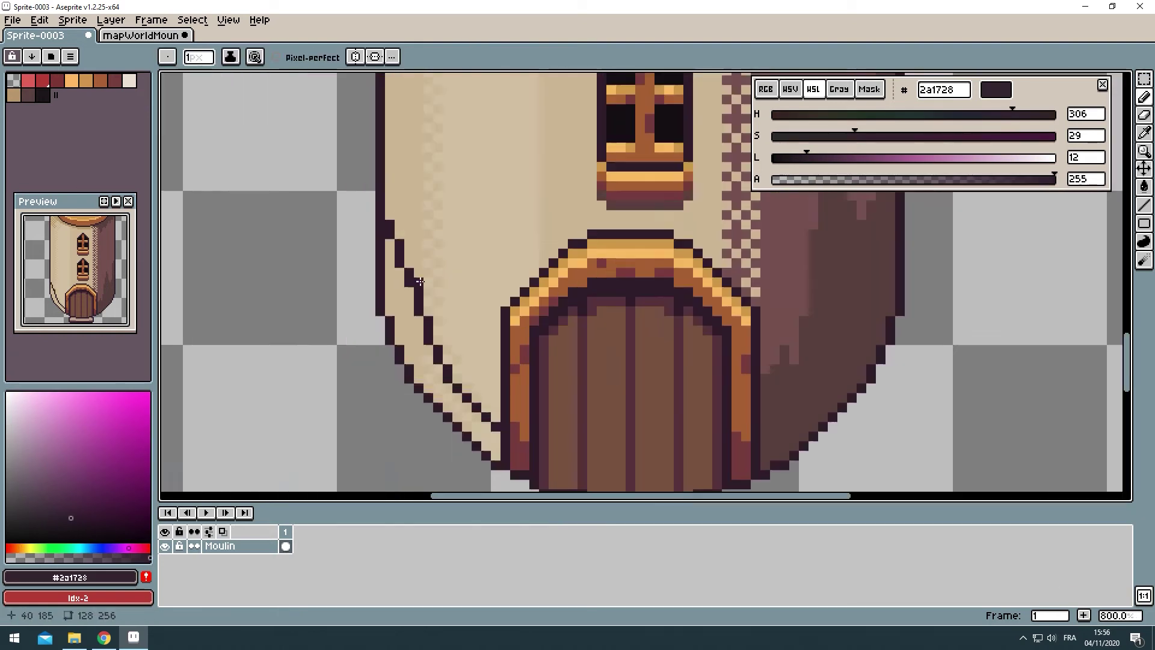
pyautogui.scroll(2, 451, 309)
pyautogui.click(358, 187)
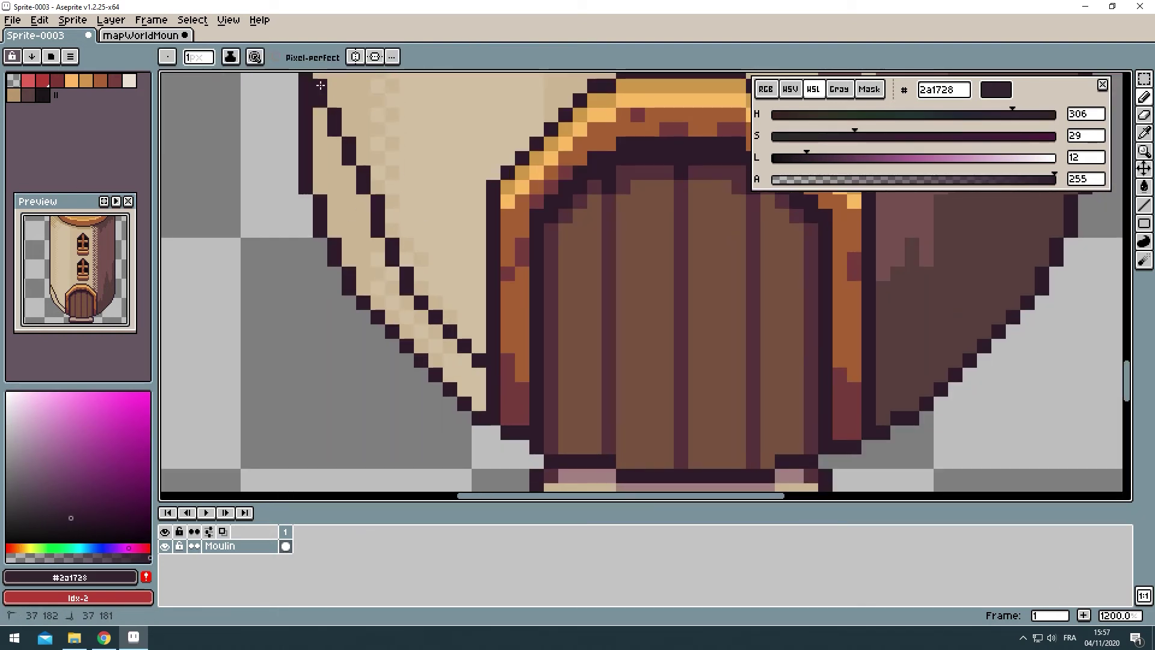
pyautogui.scroll(-1, 320, 86)
pyautogui.scroll(1, 320, 86)
pyautogui.scroll(-2, 378, 177)
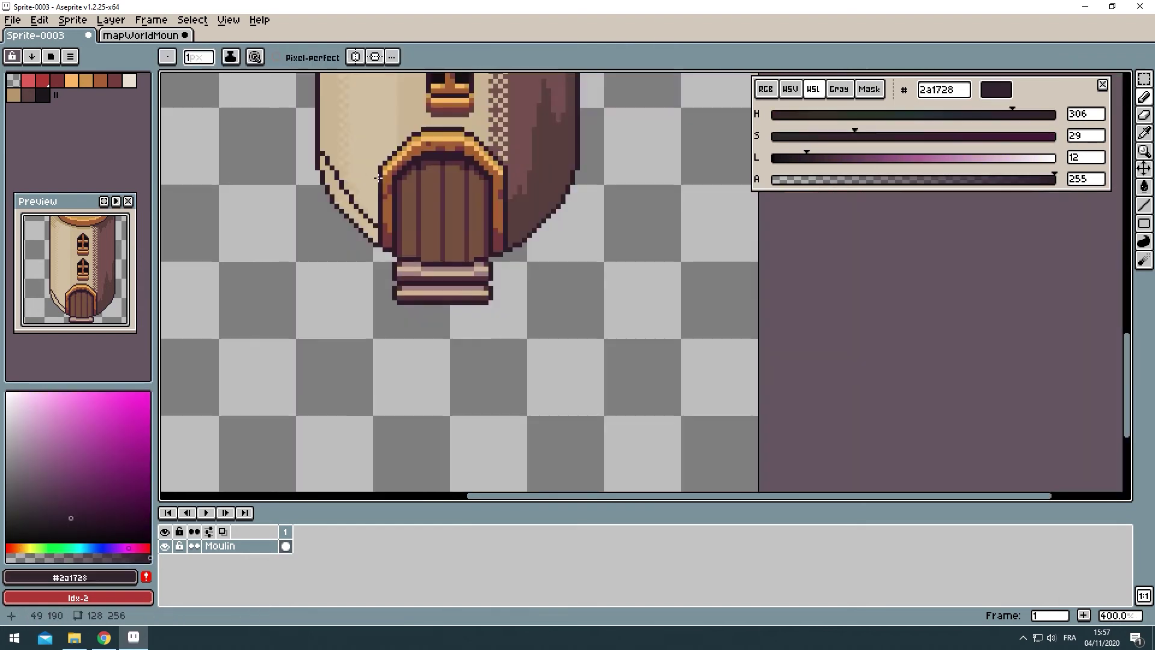
pyautogui.scroll(3, 378, 177)
# Step: Bucket-fill the lower-left trim strip with orange a46030 sampled from the door frame
pyautogui.keyDown('alt'); pyautogui.click(324, 188); pyautogui.keyUp('alt')
pyautogui.keyDown('alt'); pyautogui.click(335, 227); pyautogui.keyUp('alt')
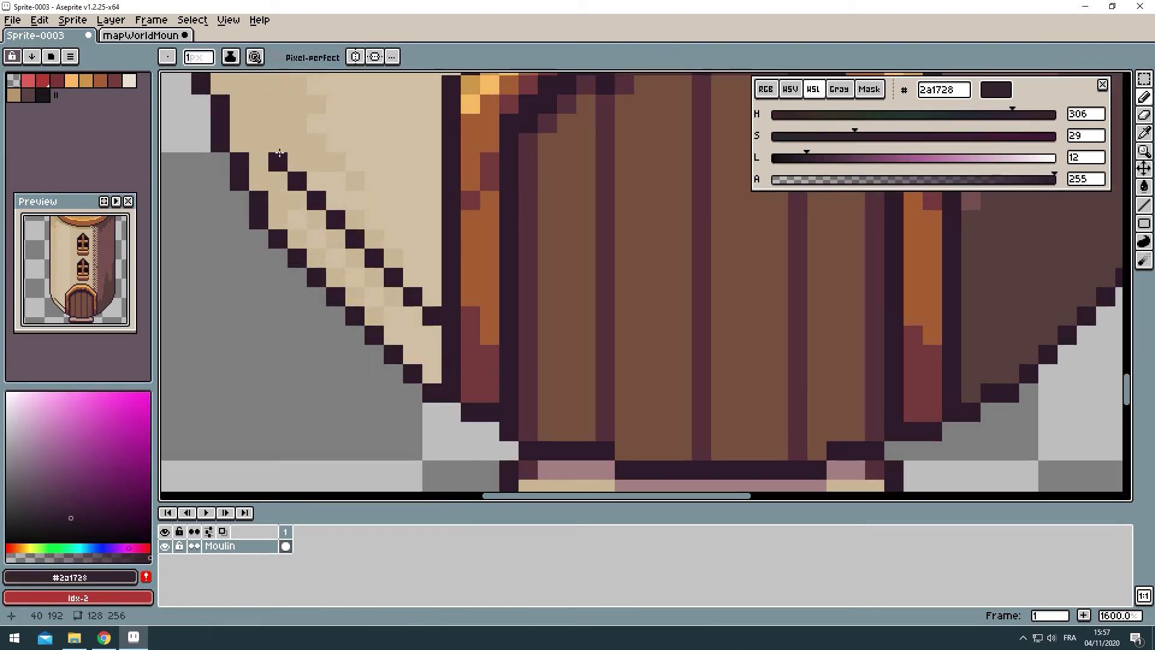
pyautogui.scroll(-1, 283, 180)
pyautogui.scroll(-1, 381, 171)
pyautogui.scroll(4, 382, 172)
pyautogui.press('g')
pyautogui.keyDown('alt'); pyautogui.click(573, 265); pyautogui.keyUp('alt')
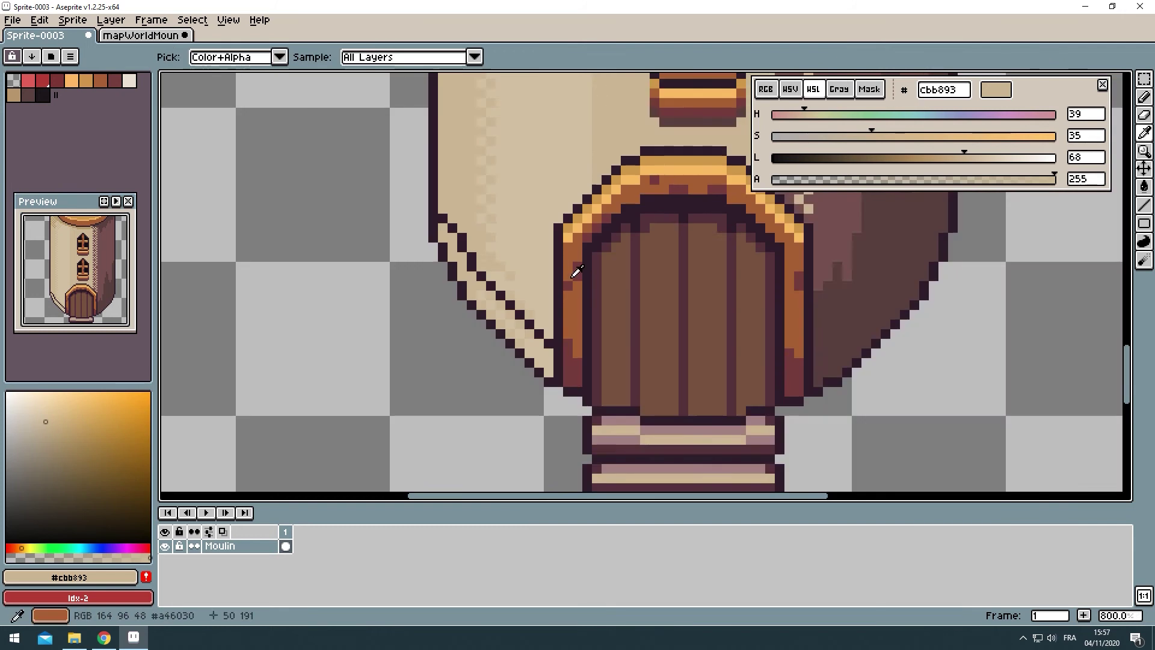
pyautogui.click(638, 415)
# Step: Sample the reddish shadow and orange wood colours to shade the trim
pyautogui.scroll(-1, 559, 341)
pyautogui.scroll(1, 644, 204)
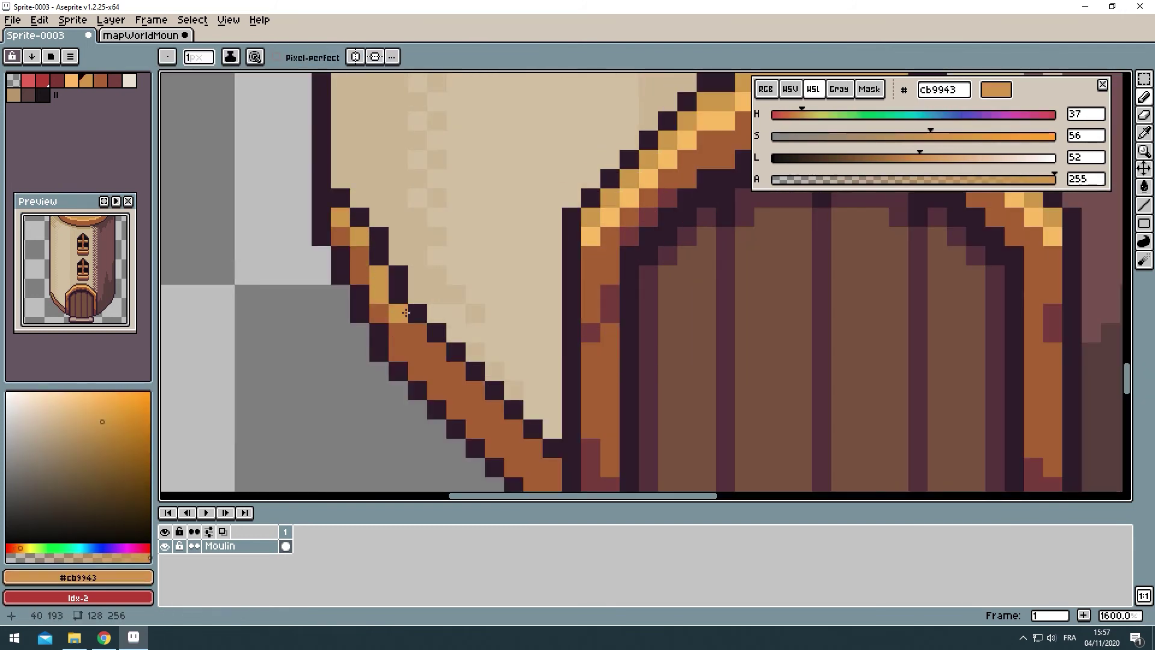
pyautogui.scroll(-1, 406, 312)
pyautogui.hscroll(2, 406, 312)
pyautogui.keyDown('alt'); pyautogui.click(400, 398); pyautogui.keyUp('alt')
pyautogui.scroll(-4, 240, 200)
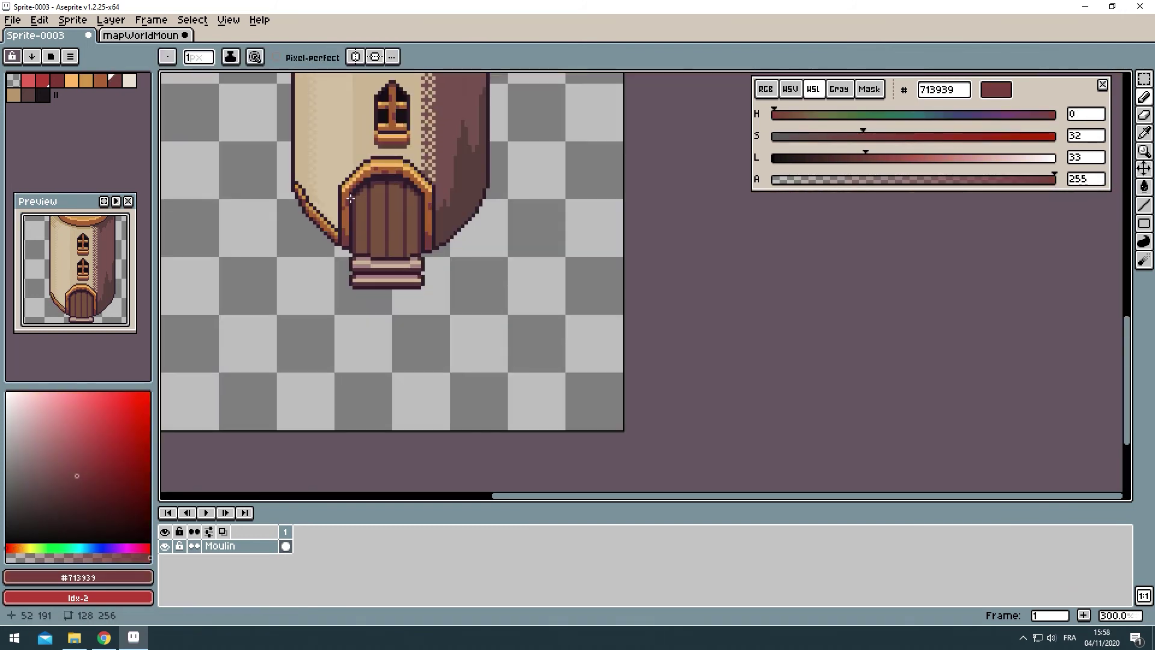
pyautogui.scroll(4, 300, 270)
pyautogui.keyDown('alt'); pyautogui.click(337, 289); pyautogui.keyUp('alt')
# Step: Place the mirrored copy of the wooden trim on the door's right side
pyautogui.scroll(-4, 360, 331)
pyautogui.scroll(2, 377, 364)
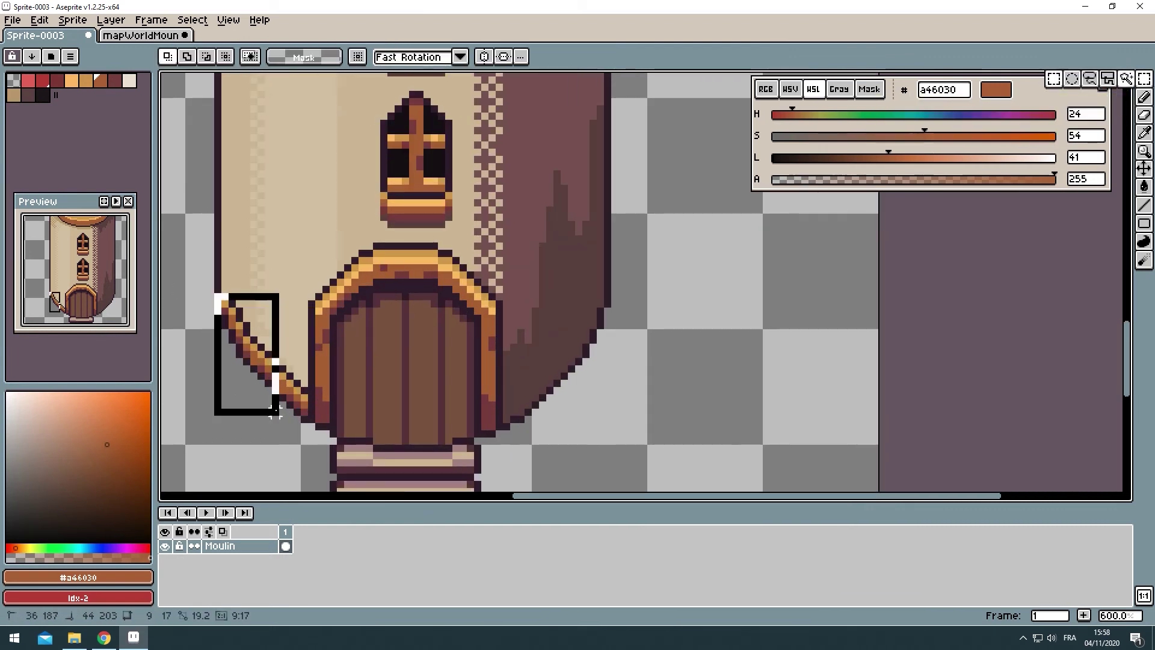
pyautogui.scroll(2, 741, 310)
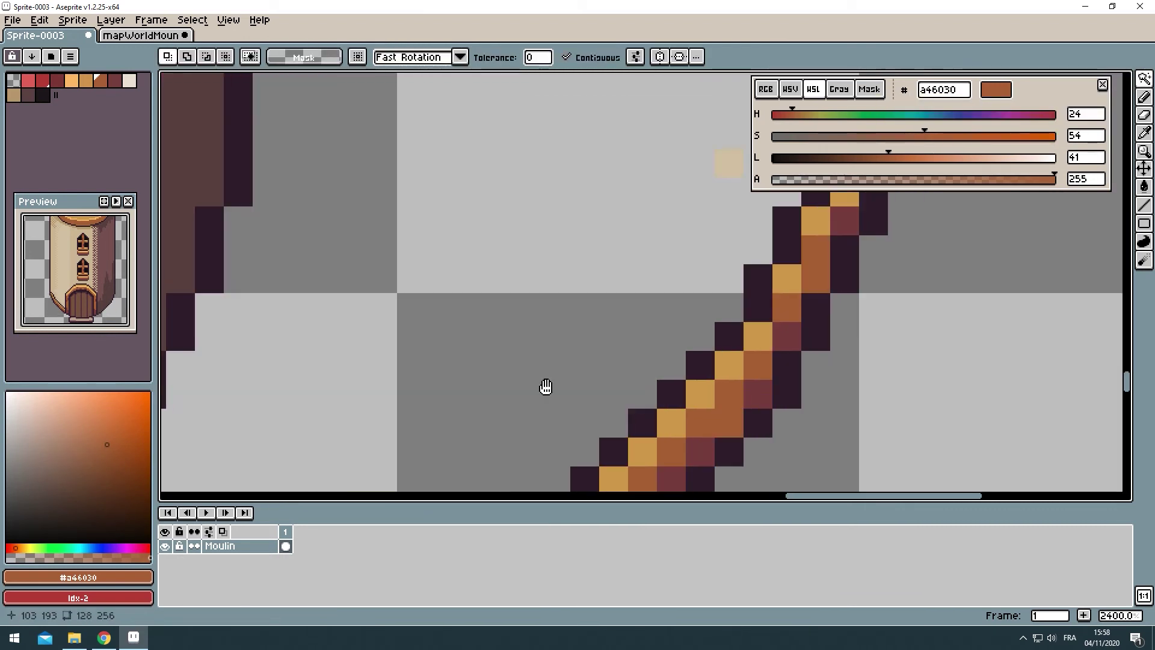
pyautogui.scroll(-3, 544, 387)
pyautogui.press('m')
pyautogui.press('b')
pyautogui.scroll(3, 625, 422)
pyautogui.keyDown('alt'); pyautogui.click(497, 309); pyautogui.keyUp('alt')
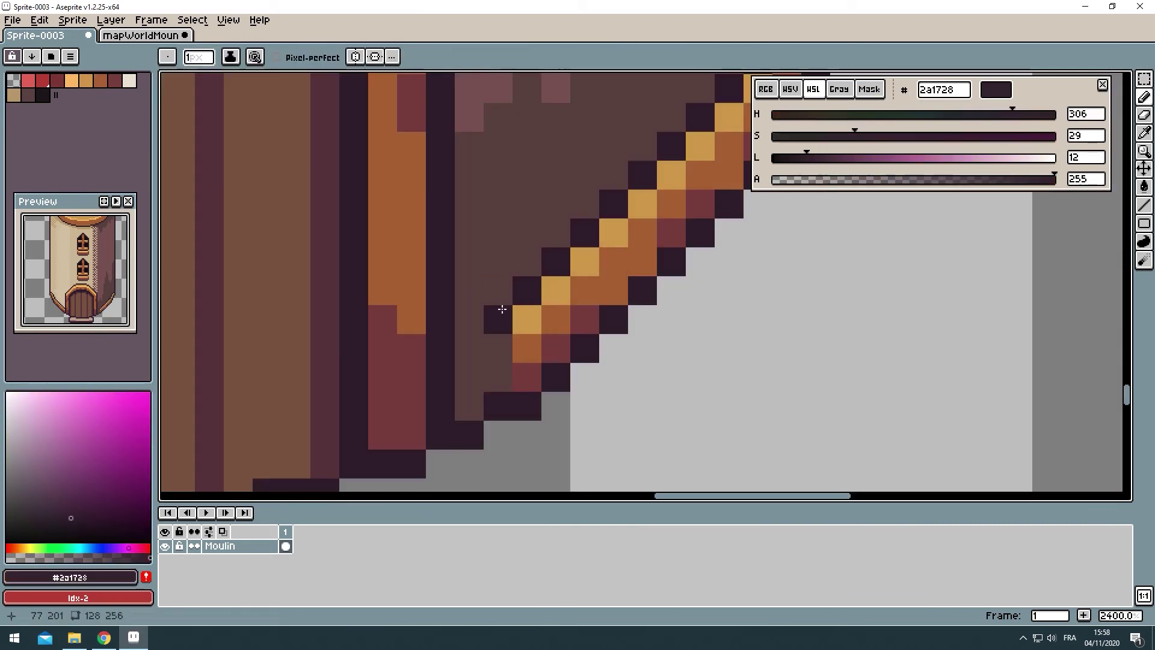
pyautogui.scroll(-3, 534, 438)
pyautogui.scroll(-2, 416, 261)
pyautogui.scroll(1, 416, 261)
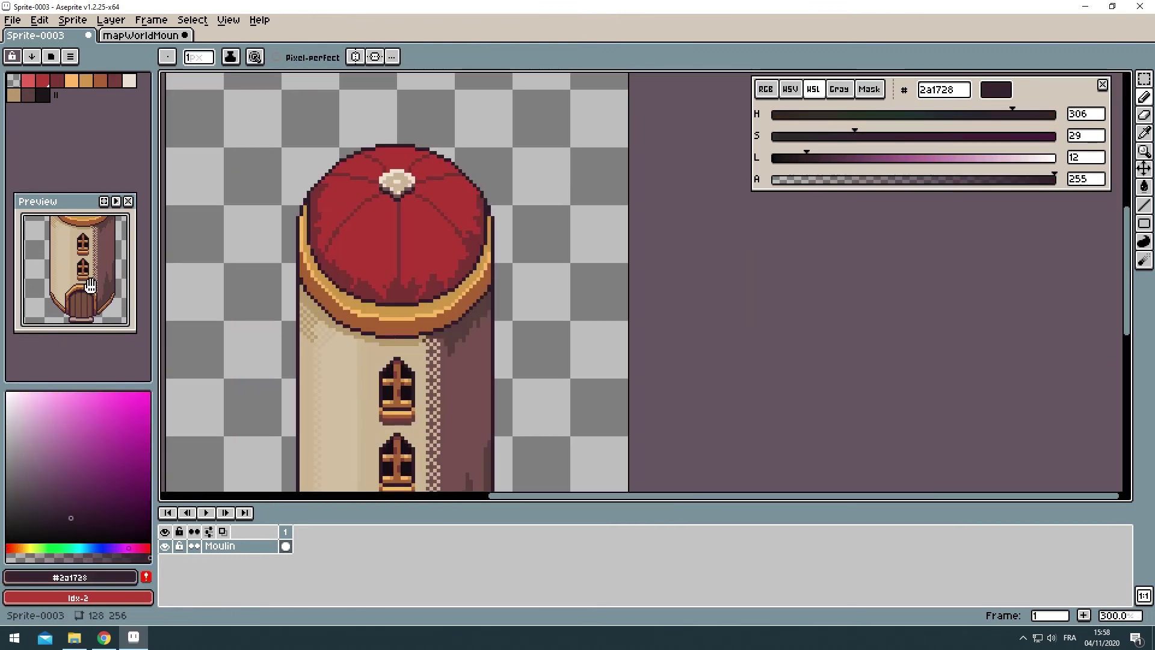
pyautogui.scroll(-2, 373, 271)
# Step: Add Layer 1 with two crossing diagonal blade guide lines and hide the Moulin tower layer
pyautogui.hotkey('shift', 'n')
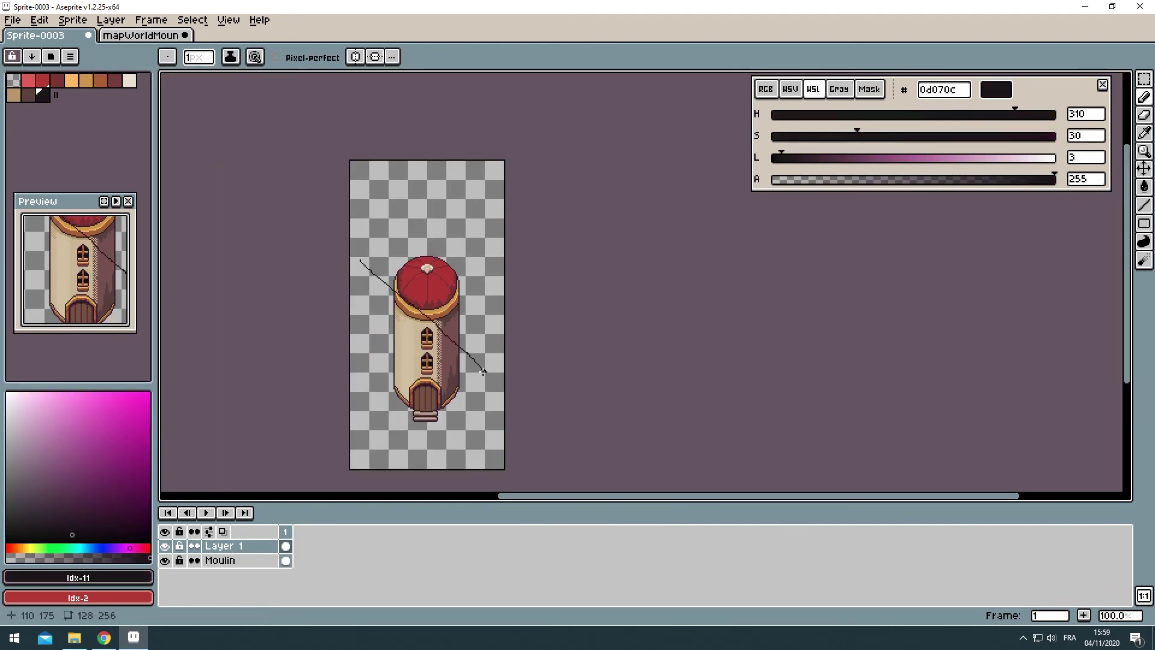
pyautogui.click(497, 265)
pyautogui.keyDown('shift'); pyautogui.click(359, 403); pyautogui.keyUp('shift')
pyautogui.scroll(4, 363, 343)
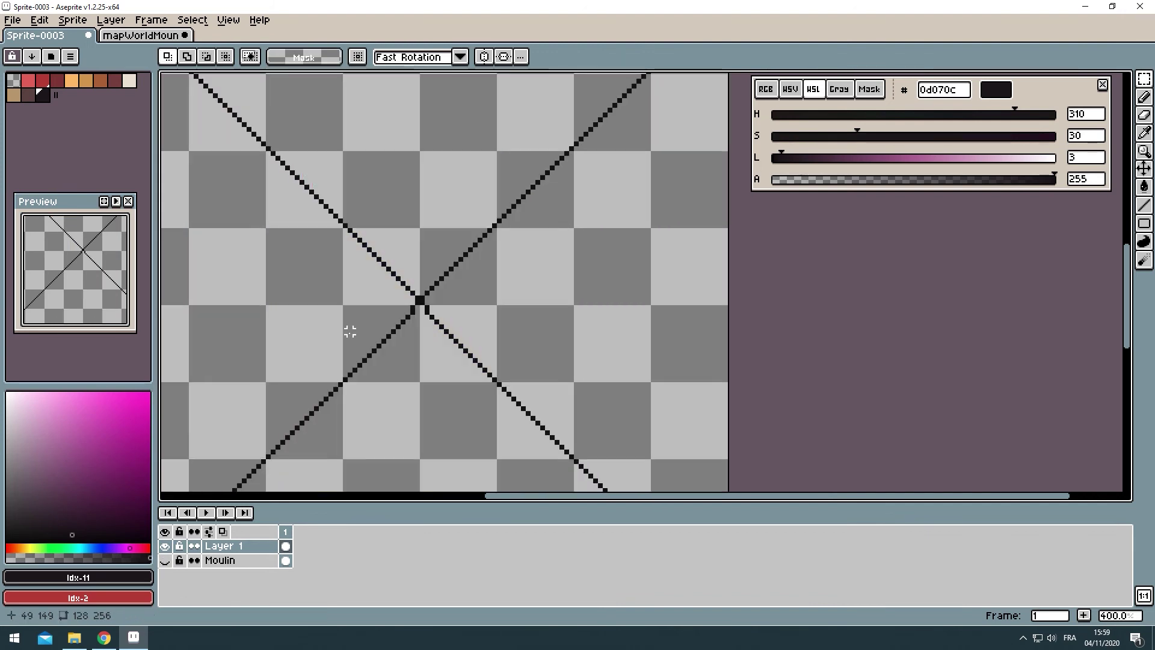
pyautogui.scroll(3, 362, 343)
pyautogui.scroll(-3, 448, 175)
pyautogui.hotkey('shift', 'q')
# Step: With the Pencil, draw a short crossbar at the tip of the upper-left blade line
pyautogui.press('b')
pyautogui.scroll(3, 542, 188)
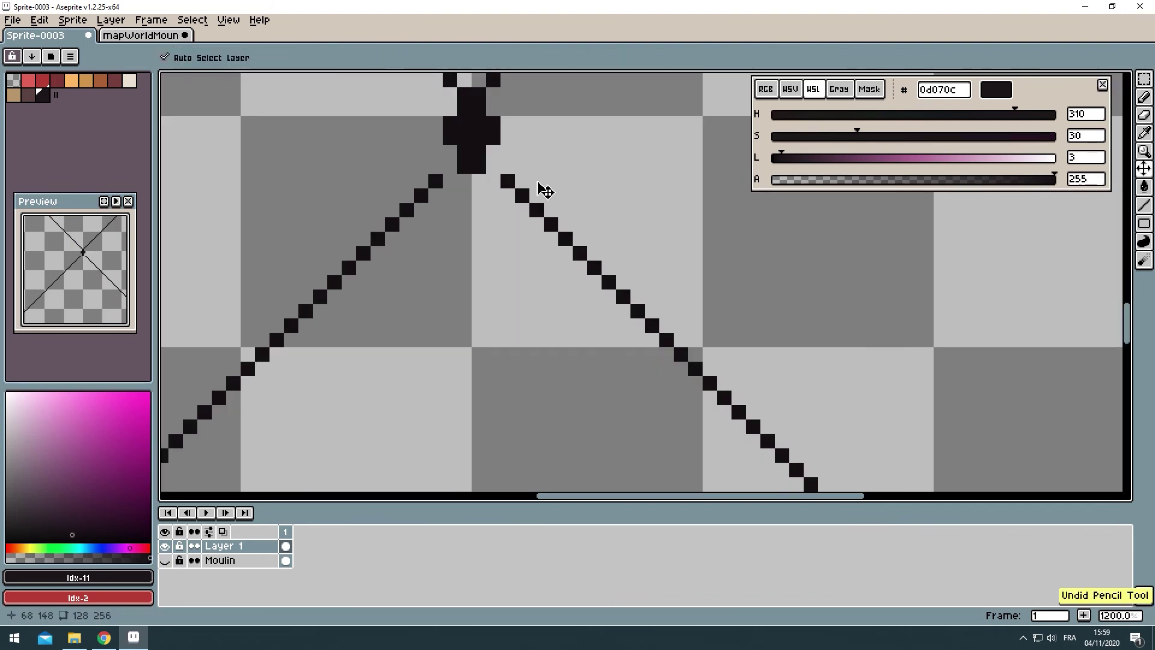
pyautogui.scroll(-5, 460, 209)
pyautogui.scroll(-3, 461, 208)
pyautogui.scroll(3, 524, 235)
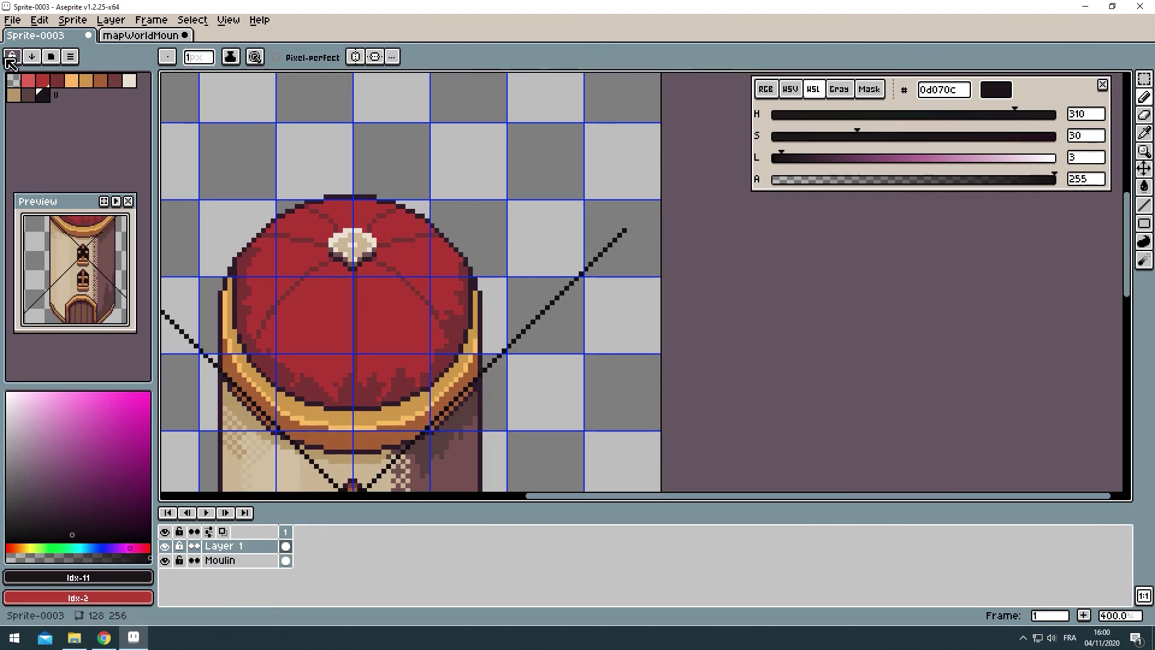
pyautogui.scroll(2, 387, 211)
pyautogui.moveTo(403, 256); pyautogui.dragTo(433, 220)
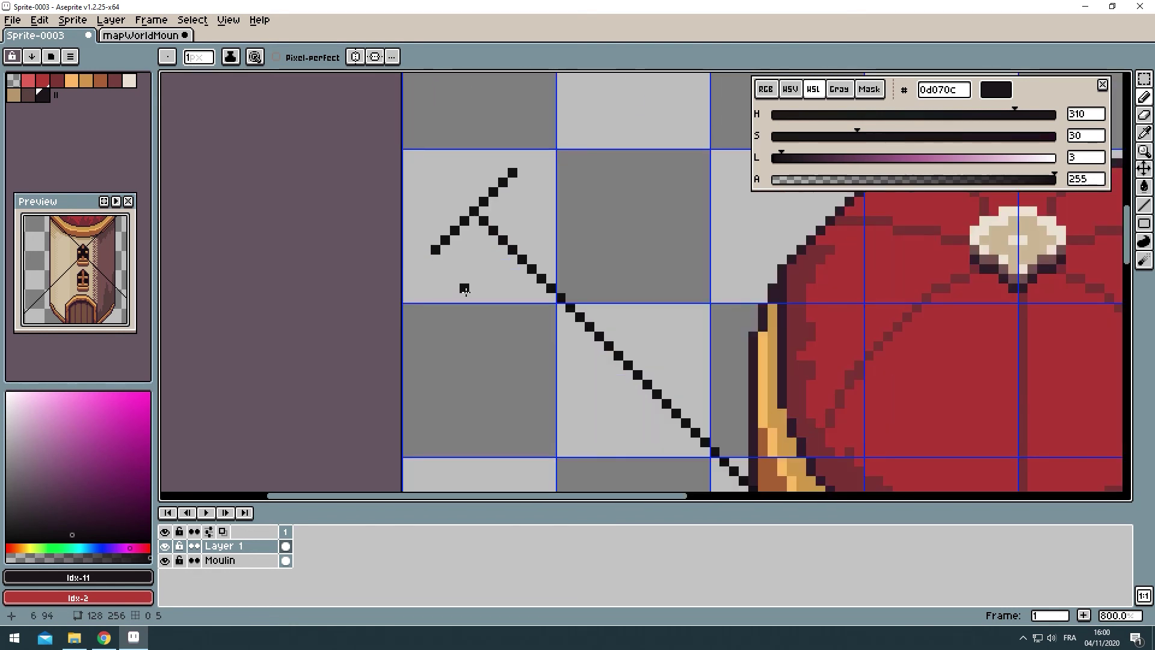
# Step: Draw the long blade frame with its thick central spar and diamond lattice along the diagonal
pyautogui.scroll(-2, 464, 289)
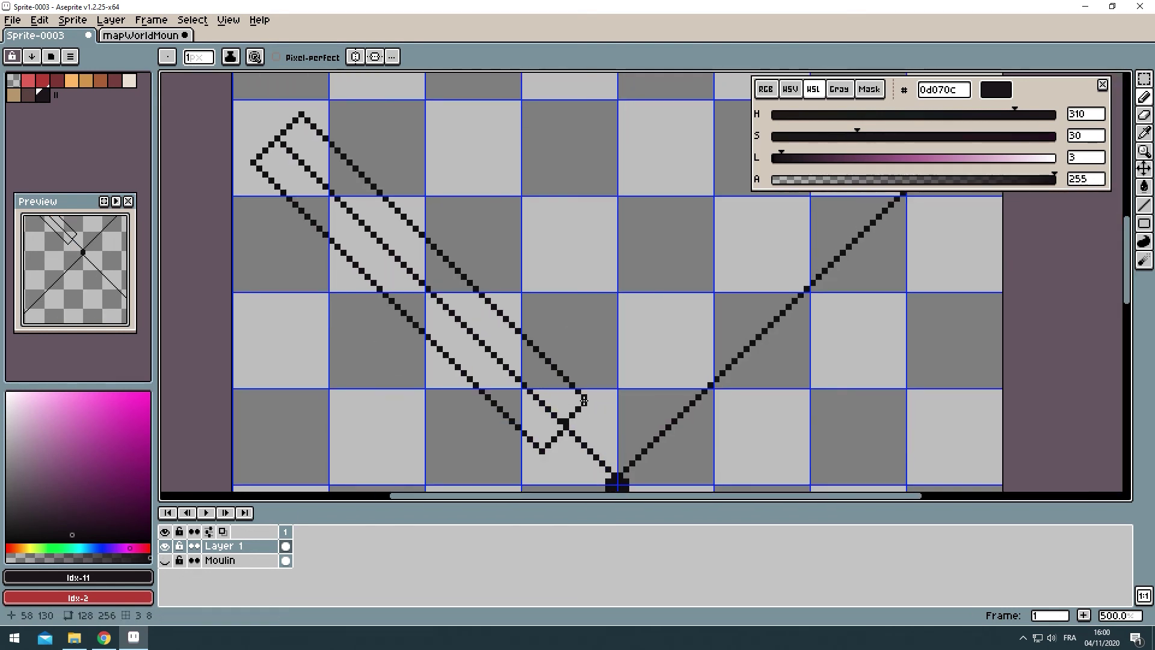
pyautogui.scroll(3, 584, 400)
pyautogui.scroll(-3, 528, 413)
pyautogui.scroll(3, 528, 413)
pyautogui.scroll(2, 395, 184)
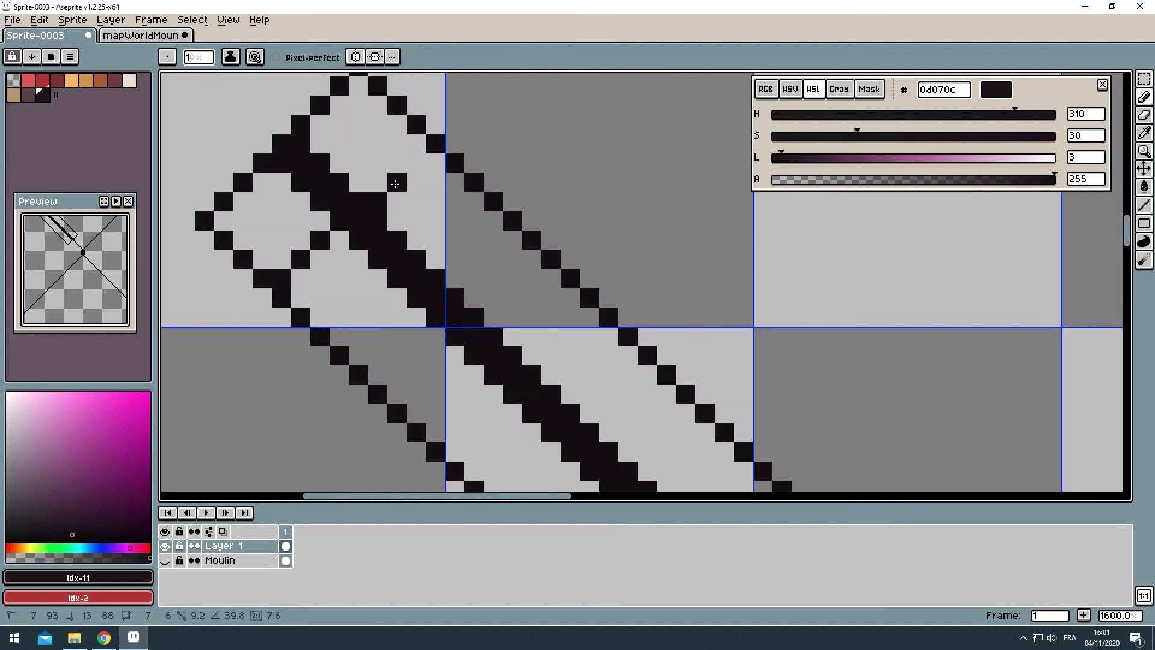
pyautogui.scroll(-1, 395, 183)
pyautogui.scroll(-2, 382, 232)
pyautogui.scroll(1, 381, 233)
pyautogui.scroll(-1, 381, 232)
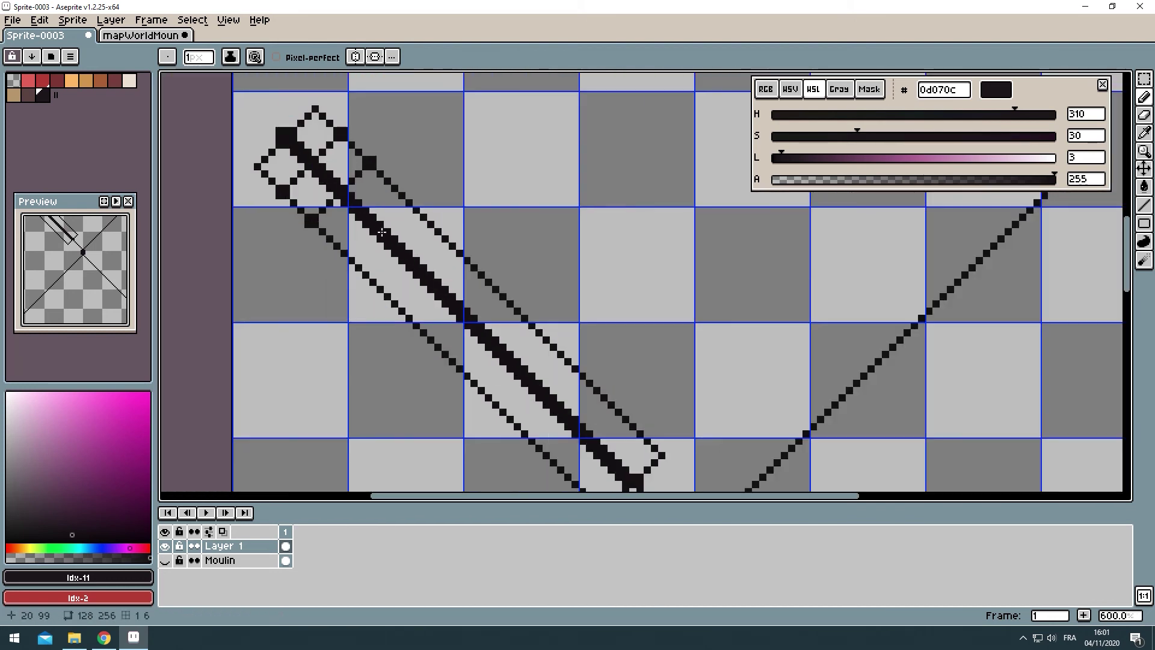
pyautogui.scroll(4, 381, 233)
pyautogui.scroll(-1, 491, 259)
pyautogui.scroll(1, 491, 259)
pyautogui.scroll(-1, 493, 275)
pyautogui.scroll(1, 494, 274)
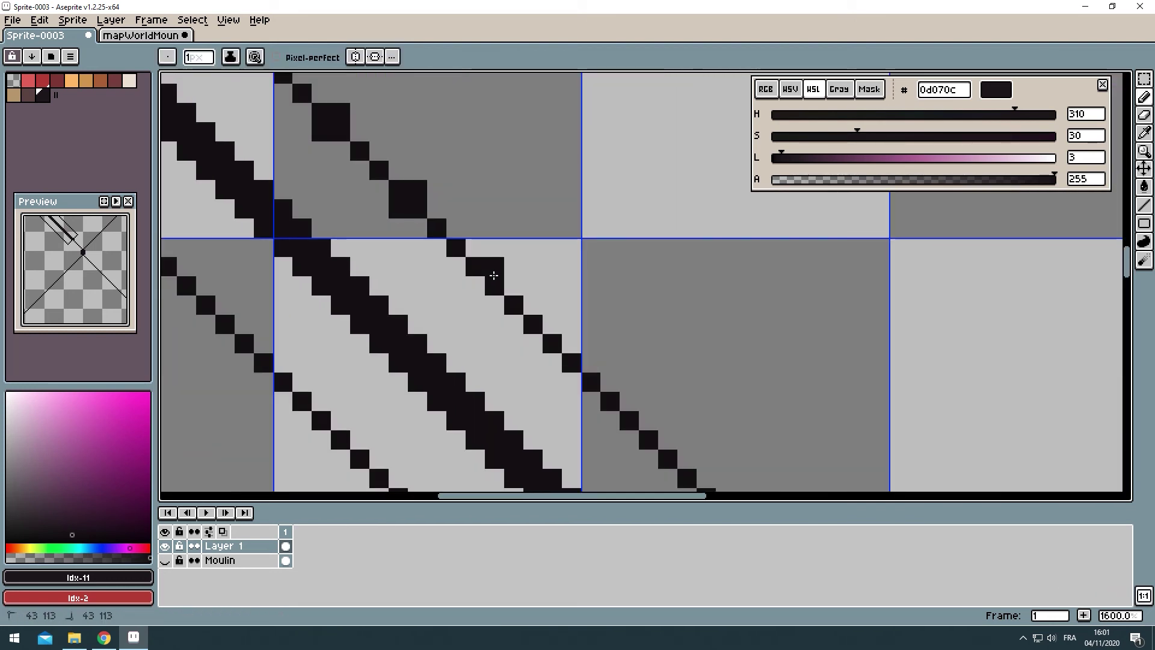
pyautogui.scroll(-1, 493, 275)
pyautogui.scroll(1, 461, 337)
pyautogui.scroll(-2, 461, 337)
pyautogui.scroll(1, 477, 330)
pyautogui.scroll(1, 414, 362)
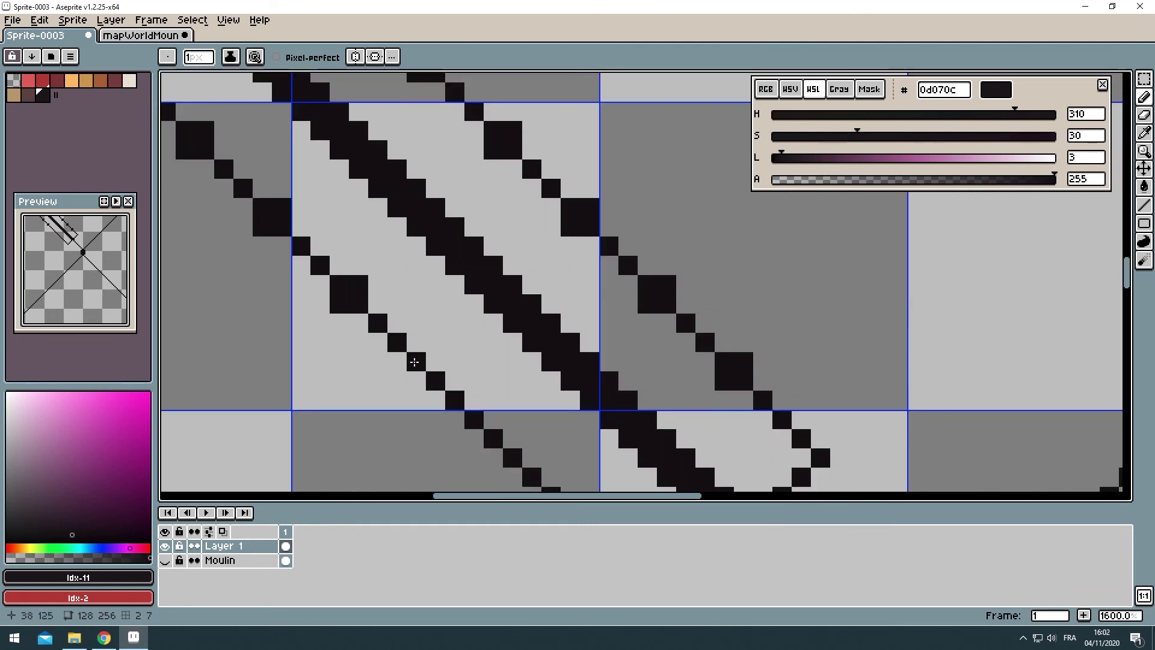
pyautogui.scroll(-2, 415, 361)
pyautogui.moveTo(279, 81); pyautogui.dragTo(364, 167)
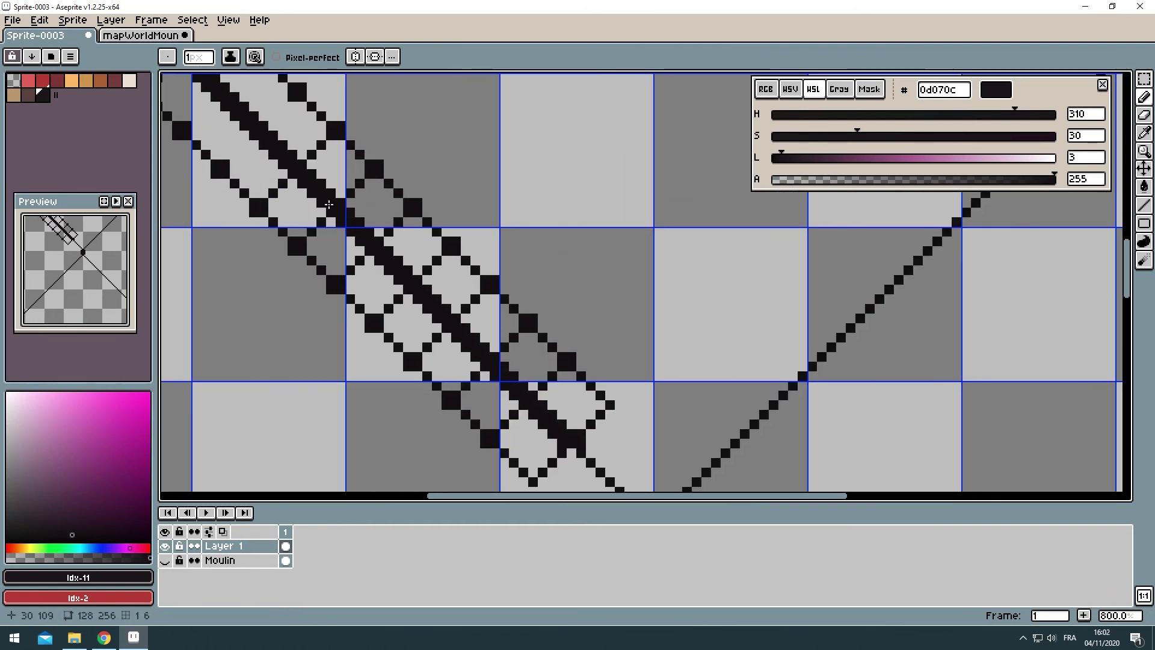
pyautogui.scroll(2, 329, 205)
pyautogui.scroll(-5, 361, 198)
pyautogui.scroll(3, 427, 192)
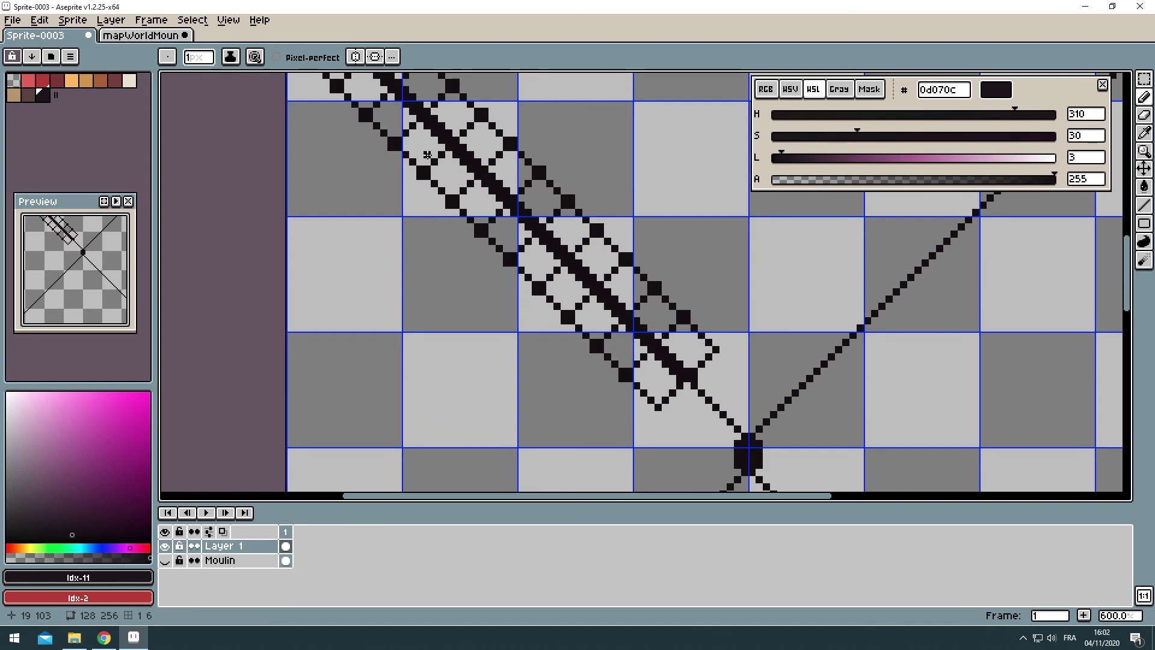
# Step: Paint the spar in orange a46030 with dark shading and cb9943 light-orange highlights
pyautogui.scroll(1, 438, 257)
pyautogui.click(100, 80)
pyautogui.moveTo(312, 209); pyautogui.dragTo(406, 337)
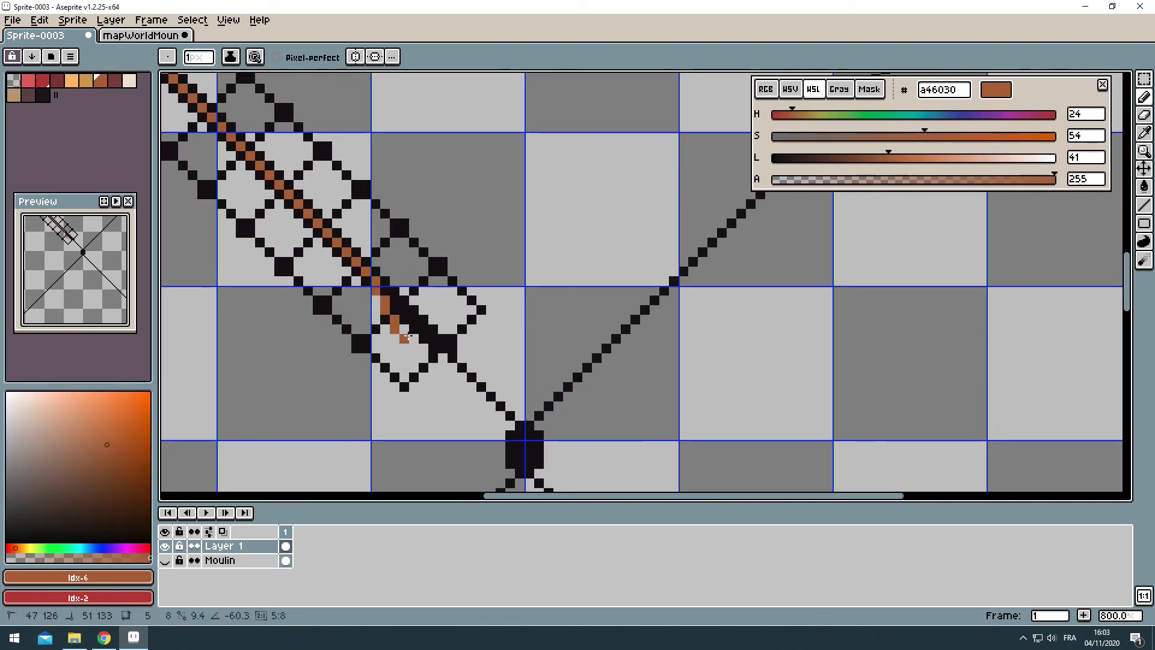
pyautogui.scroll(2, 385, 240)
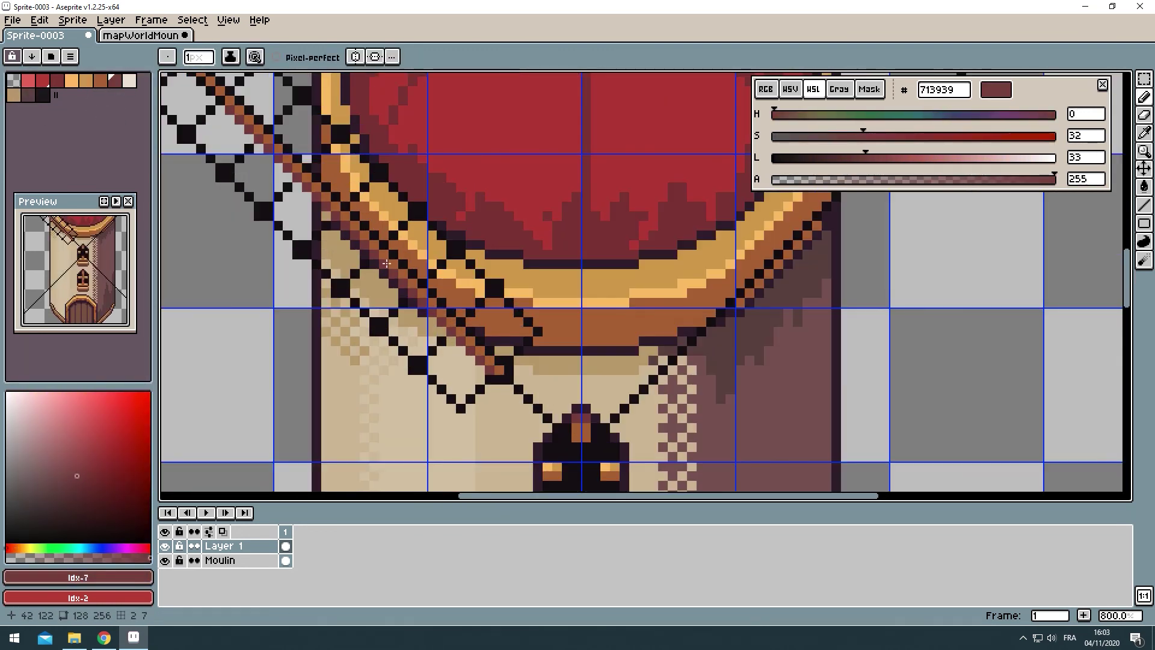
pyautogui.keyDown('alt'); pyautogui.click(352, 177); pyautogui.keyUp('alt')
pyautogui.scroll(-2, 352, 176)
pyautogui.keyDown('shift'); pyautogui.click(352, 180); pyautogui.keyUp('shift')
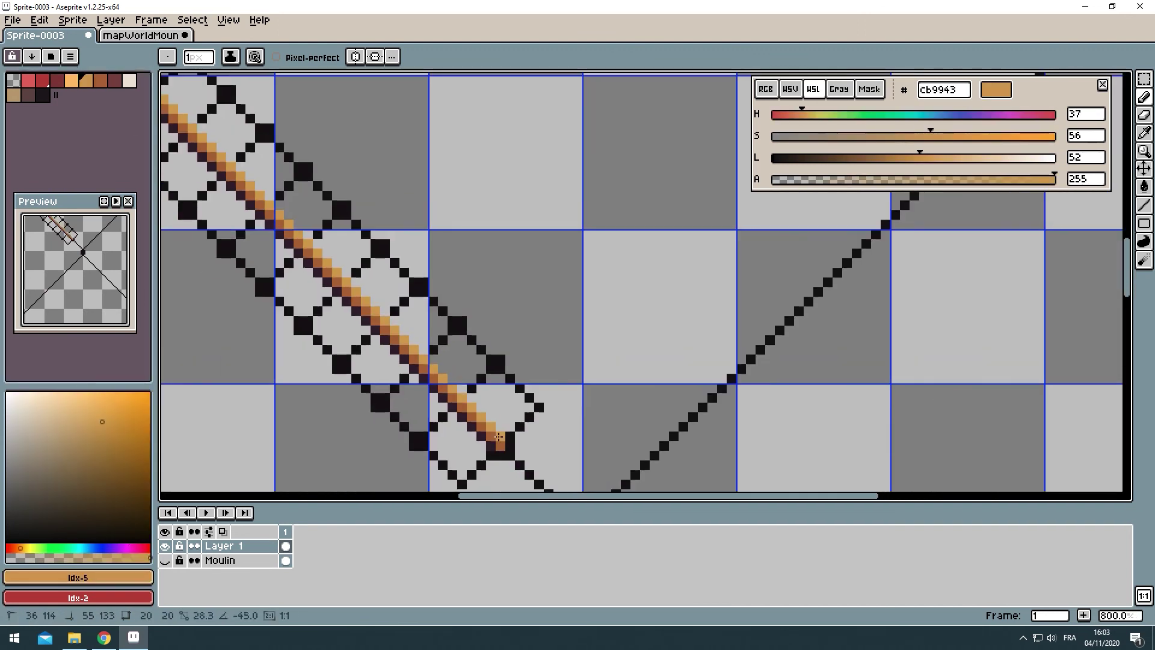
pyautogui.scroll(-4, 352, 192)
pyautogui.scroll(6, 352, 206)
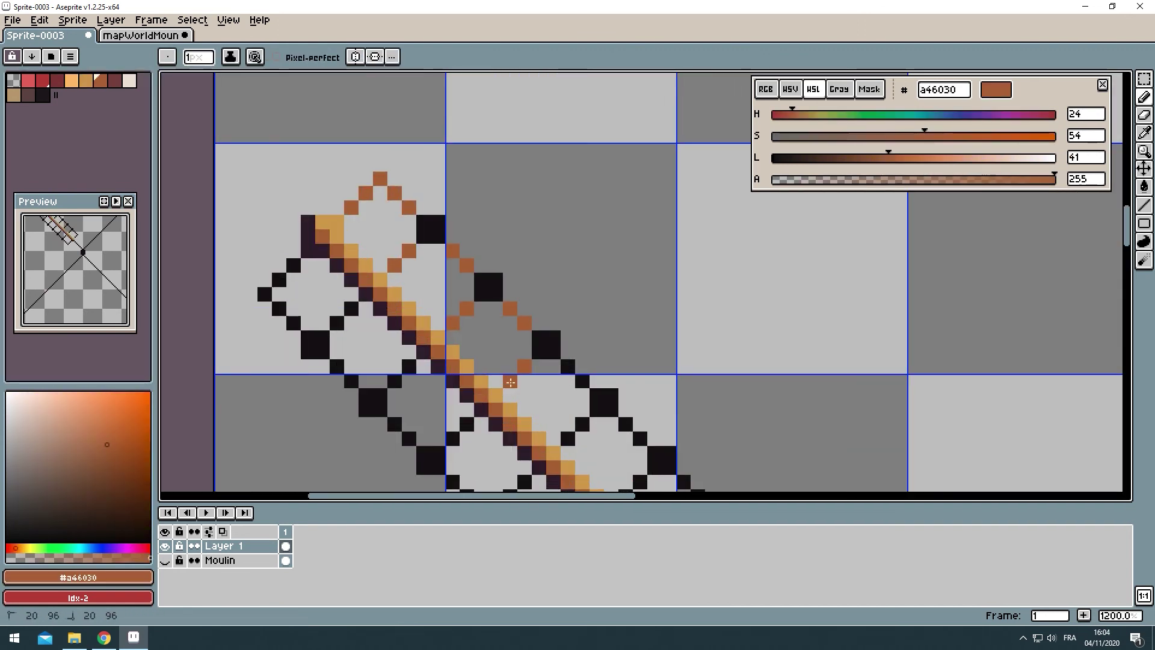
# Step: Bucket-fill a lattice gap with brown, then undo the unwanted brown stroke
pyautogui.press('g')
pyautogui.scroll(-2, 510, 382)
pyautogui.scroll(3, 488, 282)
pyautogui.click(618, 477)
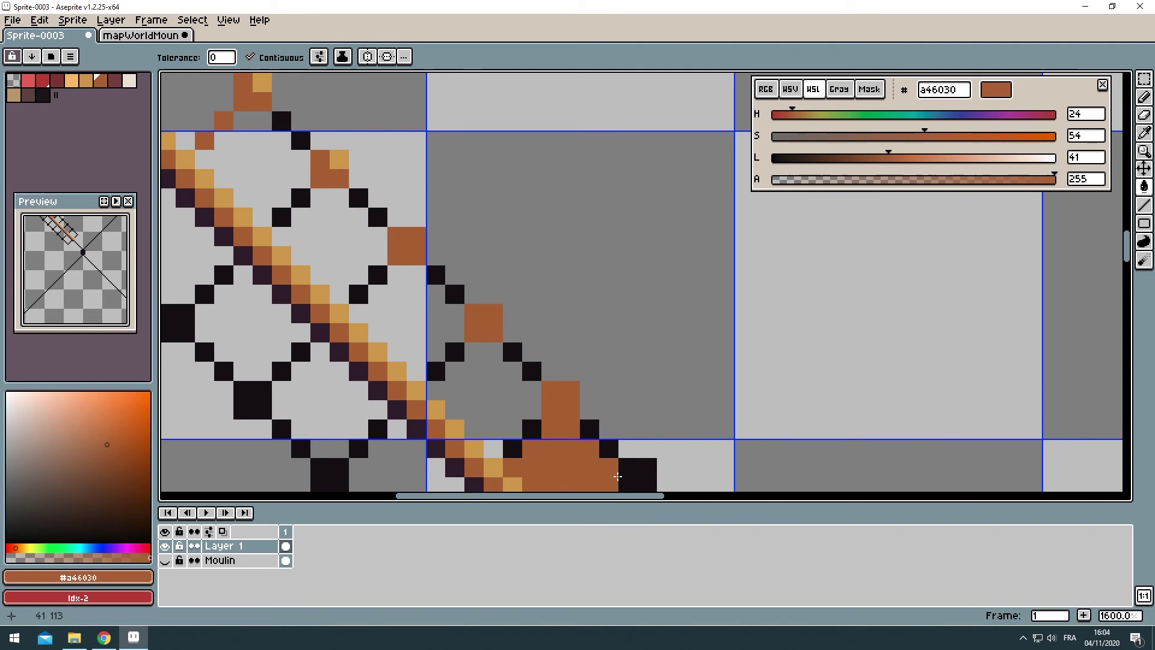
pyautogui.scroll(-2, 618, 476)
pyautogui.scroll(2, 317, 214)
pyautogui.press('b')
pyautogui.scroll(-3, 317, 214)
pyautogui.scroll(1, 295, 233)
pyautogui.hotkey('ctrl', 'z')
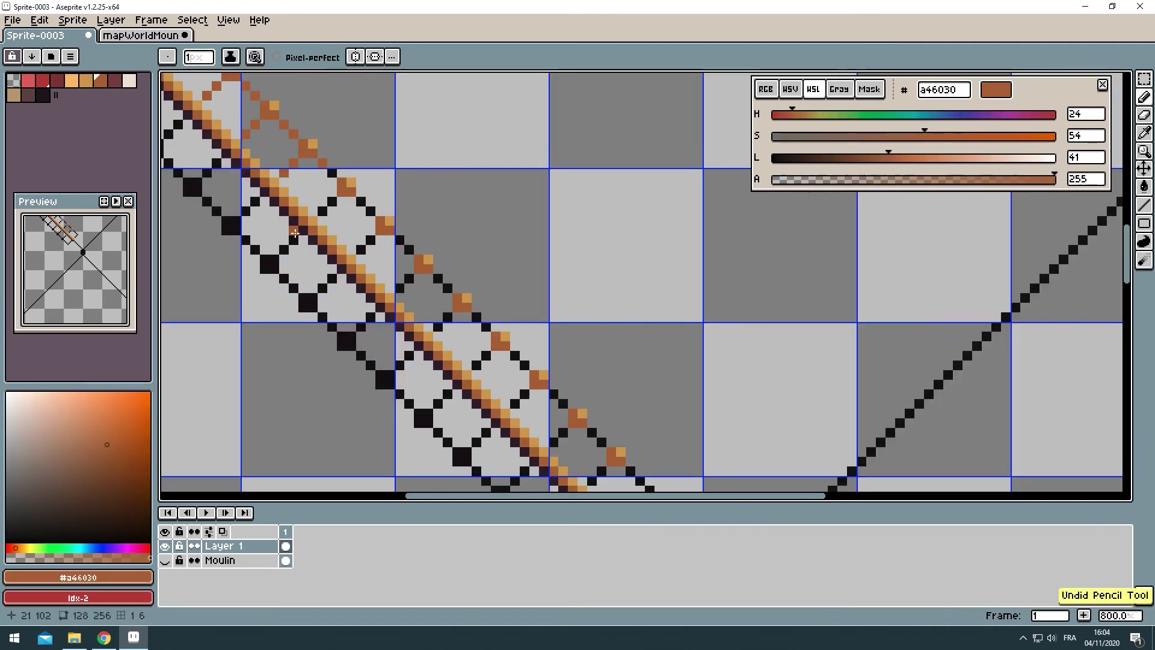
# Step: Fill the lattice diamonds with tan b69b68 using the Paint Bucket
pyautogui.scroll(1, 295, 233)
pyautogui.keyDown('alt'); pyautogui.click(297, 268); pyautogui.keyUp('alt')
pyautogui.scroll(-3, 433, 238)
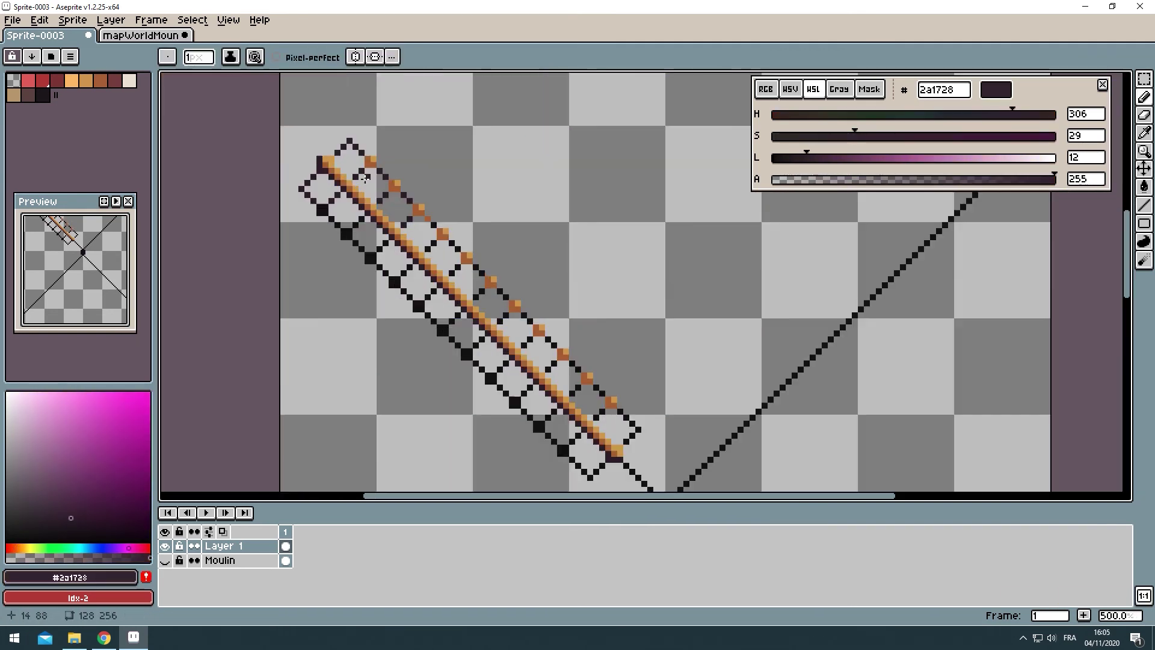
pyautogui.scroll(2, 318, 155)
pyautogui.press('g')
pyautogui.keyDown('alt'); pyautogui.click(318, 155); pyautogui.keyUp('alt')
pyautogui.scroll(2, 282, 158)
pyautogui.keyDown('alt'); pyautogui.click(282, 158); pyautogui.keyUp('alt')
pyautogui.press('b')
pyautogui.scroll(-2, 361, 237)
pyautogui.keyDown('alt'); pyautogui.click(361, 235); pyautogui.keyUp('alt')
# Step: Undo the last pencil stroke and sample the tan plank colour
pyautogui.scroll(1, 365, 214)
pyautogui.hotkey('ctrl', 'z')
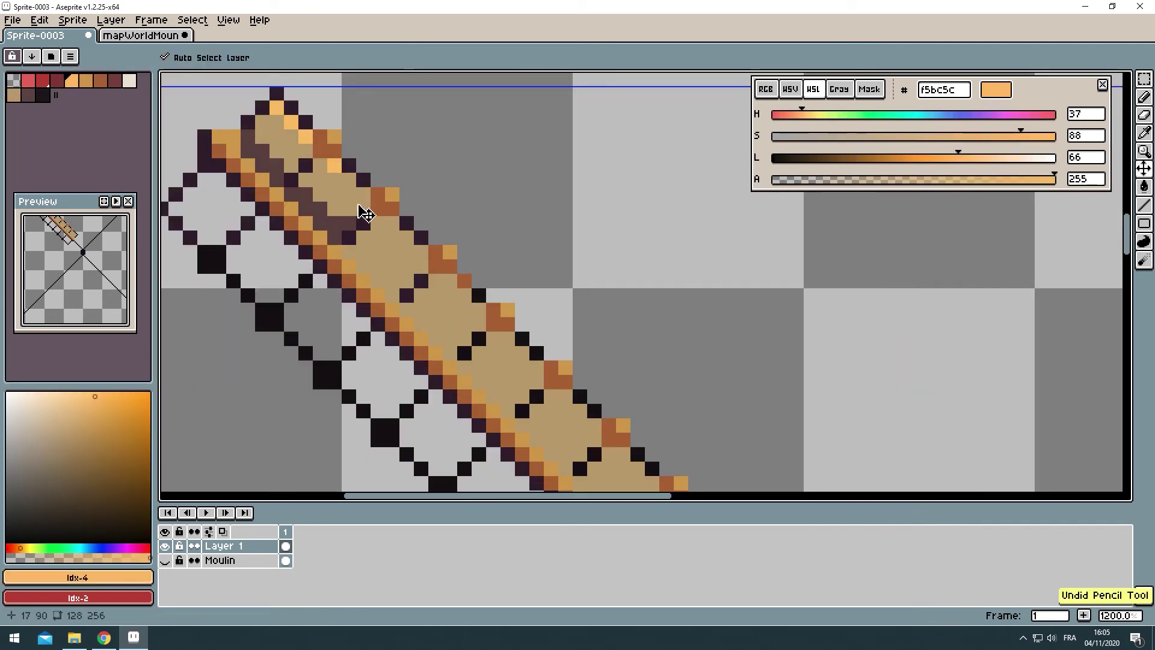
pyautogui.scroll(-1, 317, 170)
pyautogui.keyDown('alt'); pyautogui.click(266, 177); pyautogui.keyUp('alt')
pyautogui.keyDown('alt'); pyautogui.click(279, 199); pyautogui.keyUp('alt')
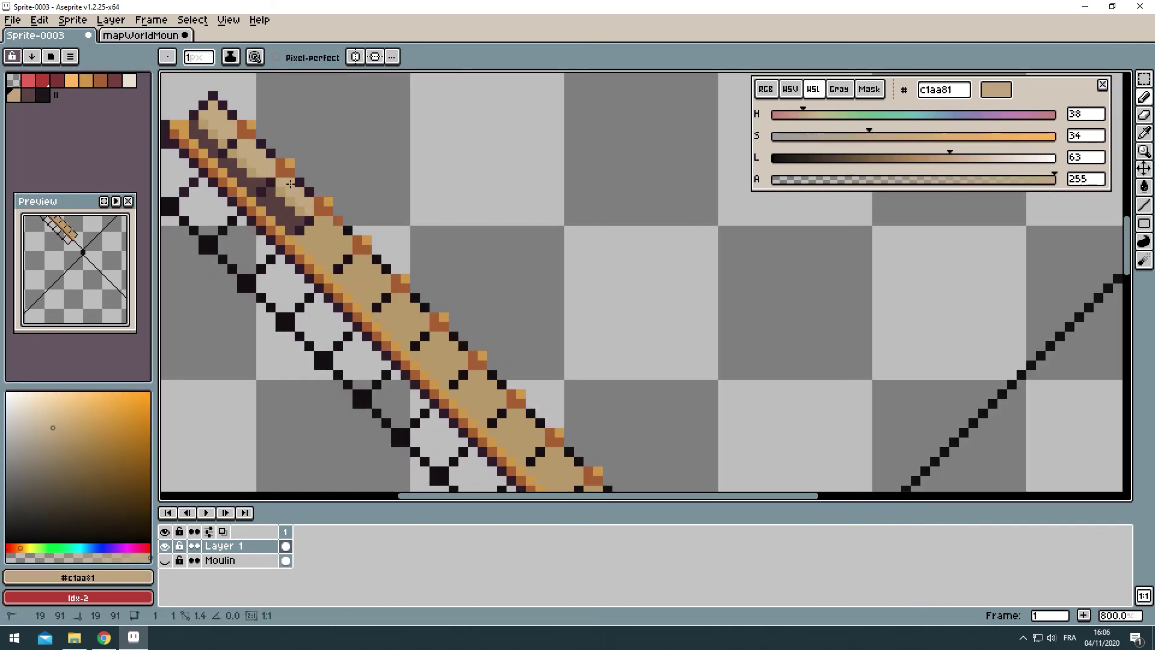
pyautogui.scroll(1, 480, 335)
pyautogui.scroll(-1, 432, 335)
pyautogui.scroll(-1, 409, 346)
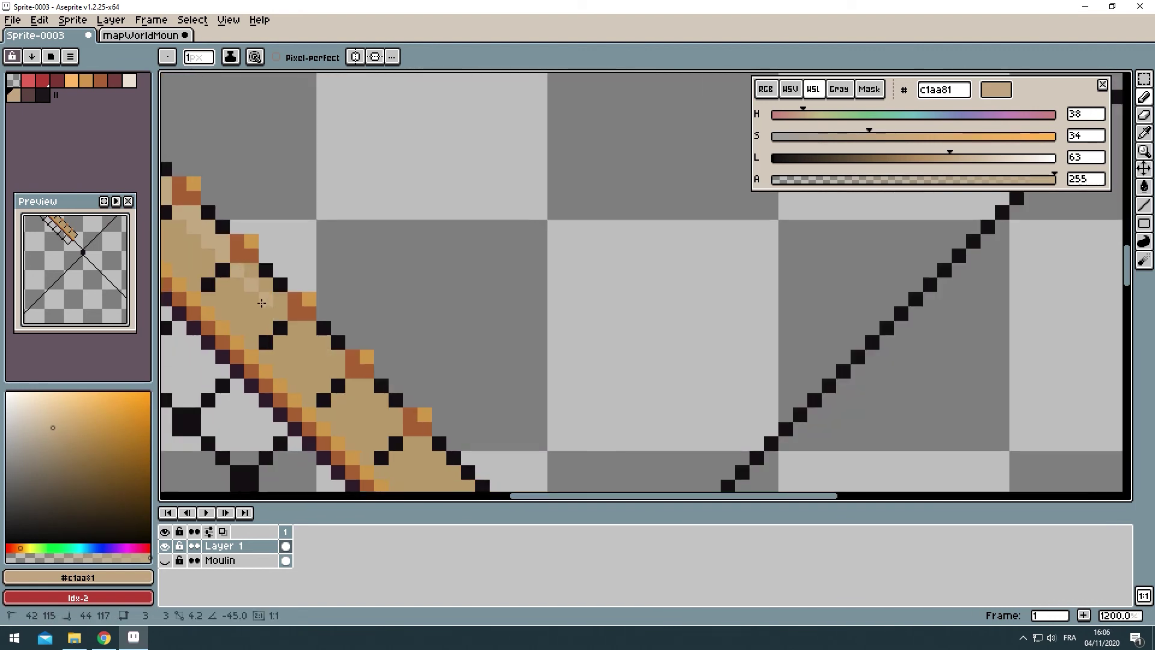
pyautogui.scroll(-1, 388, 357)
pyautogui.scroll(-1, 363, 369)
pyautogui.scroll(1, 363, 369)
# Step: Draw a line along the blade in the darkest outline colour
pyautogui.keyDown('alt'); pyautogui.click(373, 196); pyautogui.keyUp('alt')
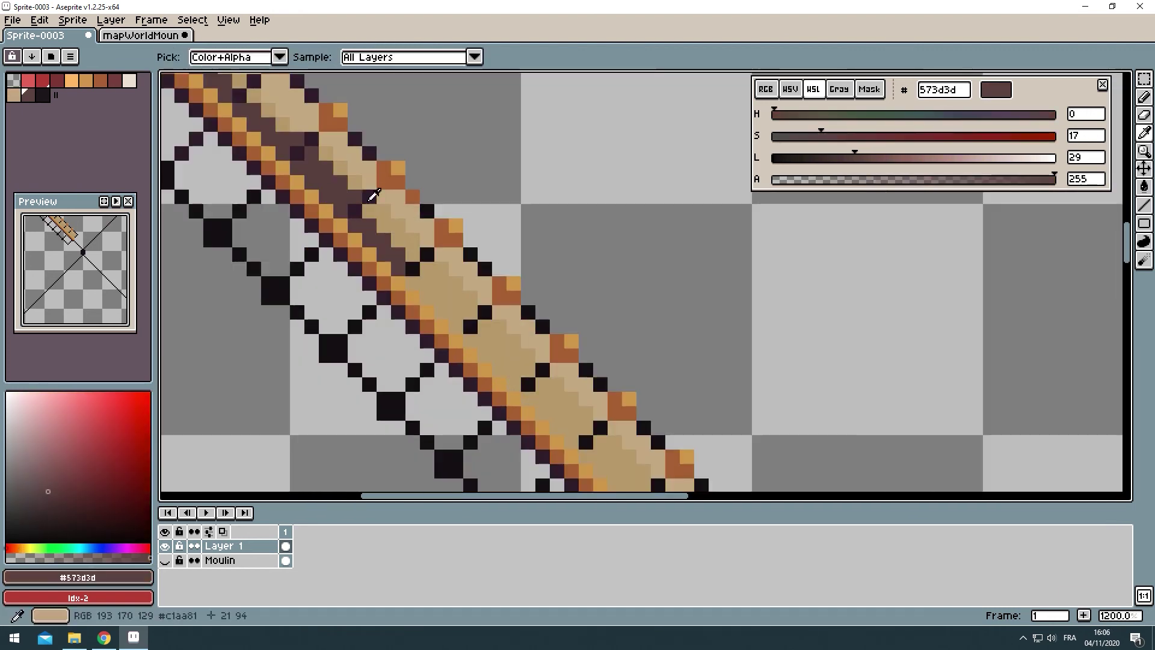
pyautogui.scroll(-1, 397, 207)
pyautogui.scroll(1, 397, 207)
pyautogui.keyDown('alt'); pyautogui.click(297, 230); pyautogui.keyUp('alt')
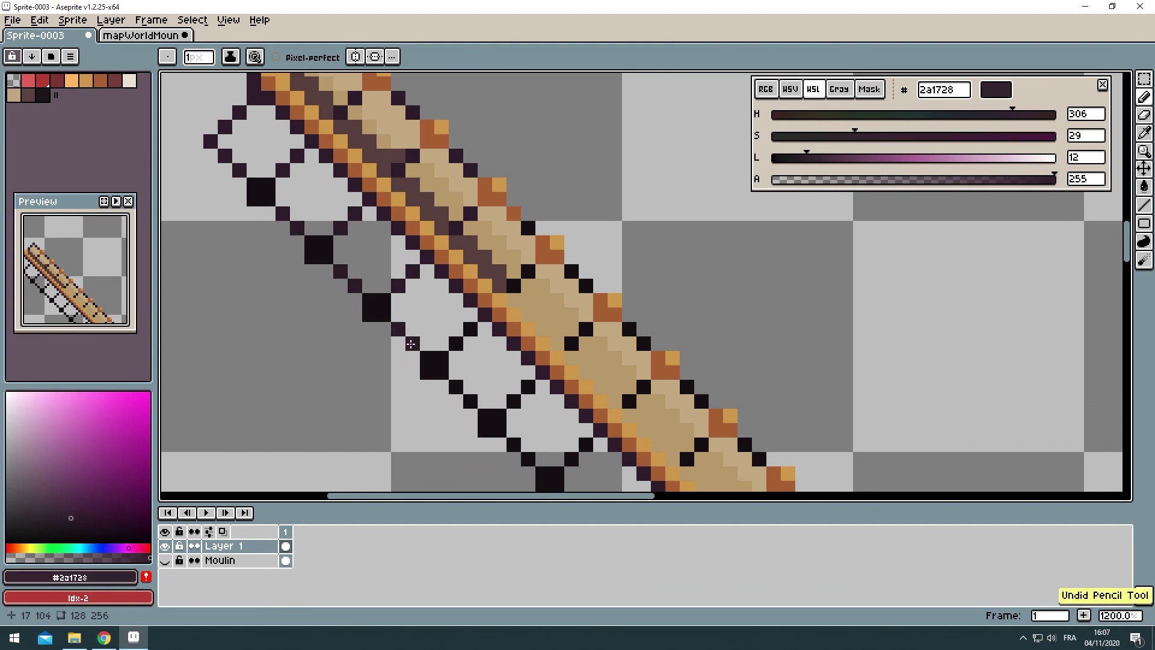
pyautogui.moveTo(411, 343); pyautogui.dragTo(253, 216)
# Step: Outline the stick end at the hub in dark pixels and add orange hub highlights
pyautogui.scroll(-2, 361, 349)
pyautogui.scroll(-3, 542, 385)
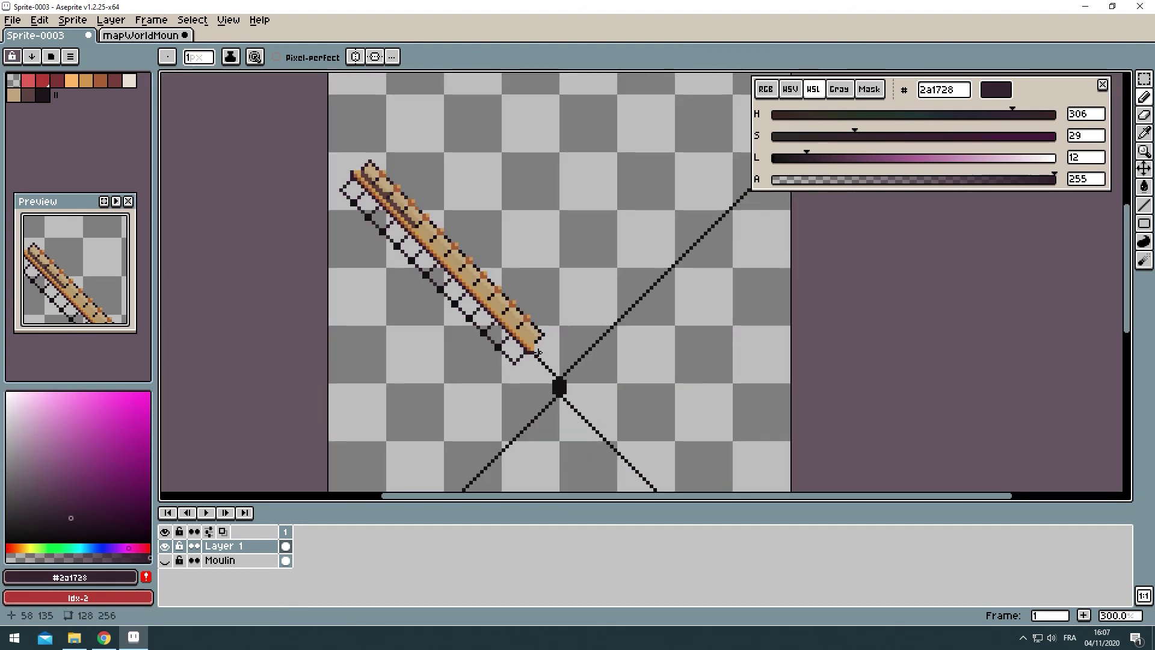
pyautogui.scroll(5, 531, 366)
pyautogui.keyDown('alt'); pyautogui.click(531, 366); pyautogui.keyUp('alt')
pyautogui.scroll(-5, 499, 340)
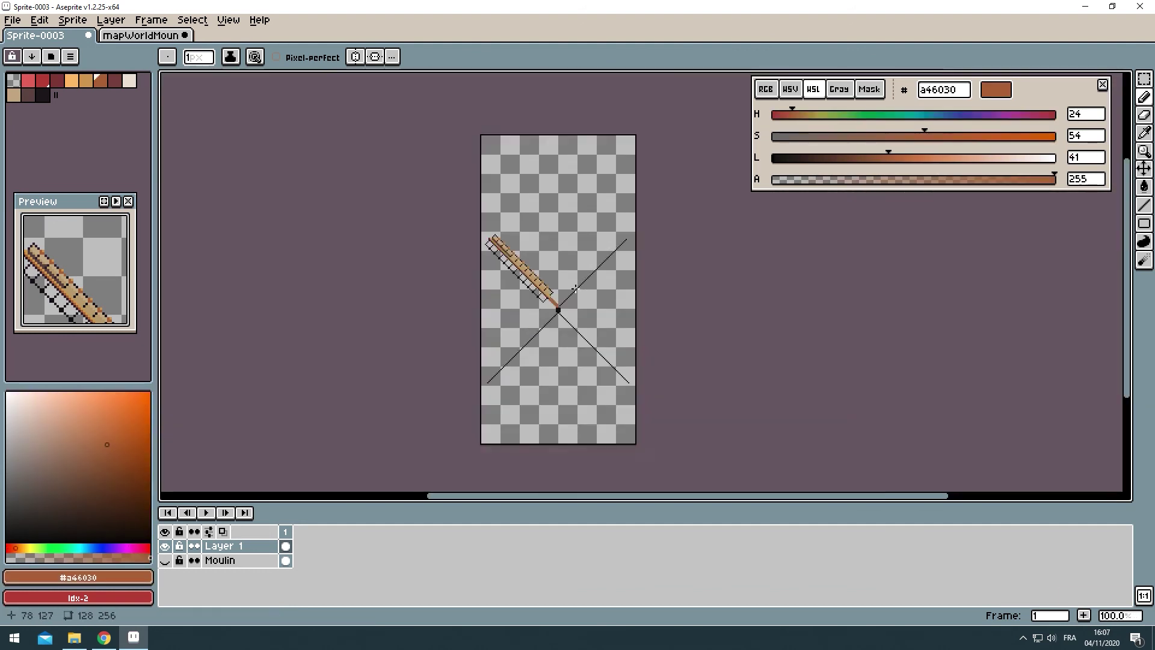
pyautogui.scroll(3, 511, 331)
pyautogui.keyDown('alt'); pyautogui.click(512, 331); pyautogui.keyUp('alt')
pyautogui.scroll(3, 525, 326)
pyautogui.click(525, 326)
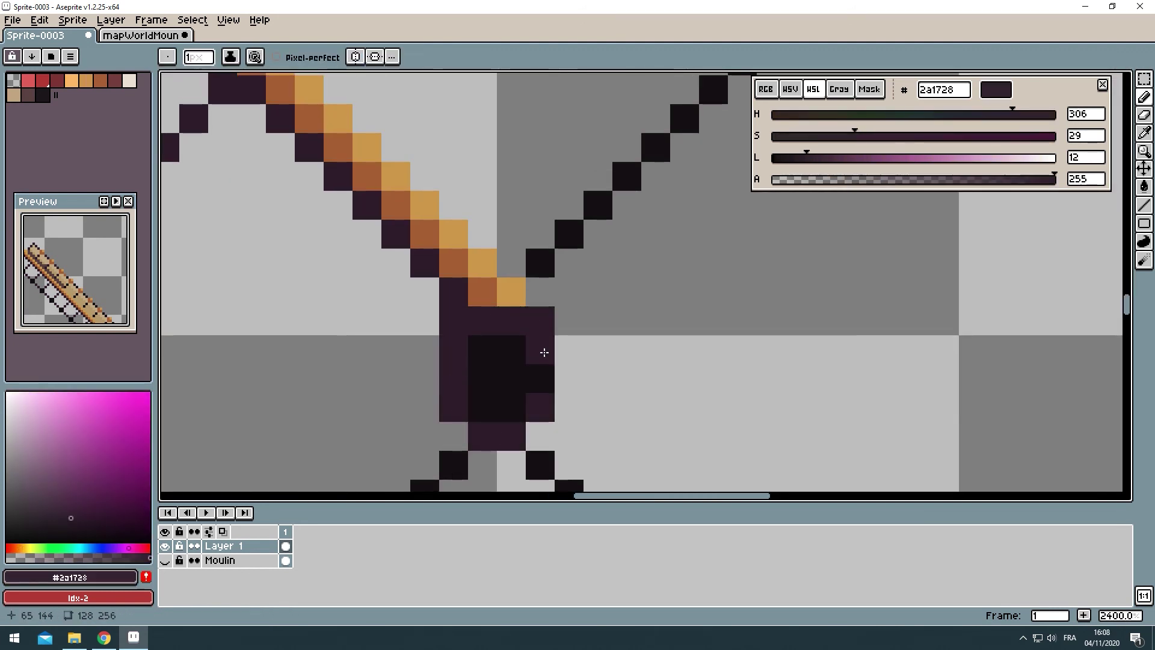
pyautogui.keyDown('alt'); pyautogui.click(511, 288); pyautogui.keyUp('alt')
pyautogui.click(529, 328)
pyautogui.scroll(-1, 529, 328)
pyautogui.scroll(-3, 499, 336)
pyautogui.scroll(3, 457, 206)
# Step: Repaint the hub outline in brown
pyautogui.keyDown('alt'); pyautogui.click(457, 206); pyautogui.keyUp('alt')
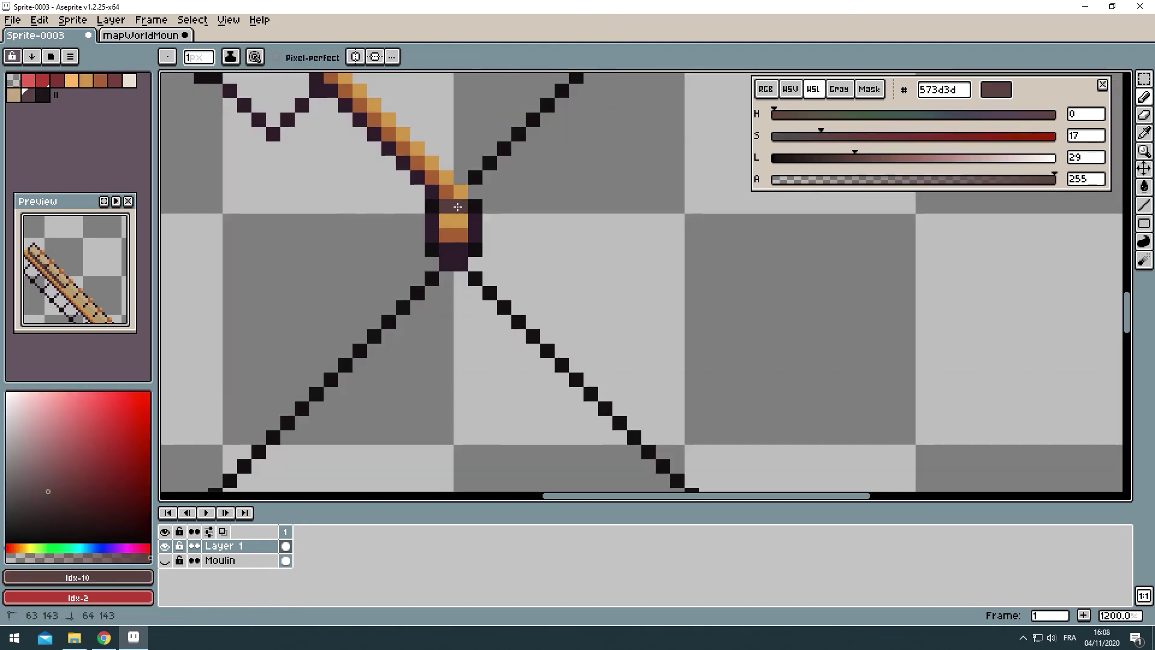
pyautogui.scroll(2, 457, 206)
pyautogui.moveTo(432, 207); pyautogui.dragTo(475, 249)
pyautogui.scroll(-3, 515, 240)
pyautogui.scroll(2, 511, 337)
pyautogui.keyDown('alt'); pyautogui.click(513, 344); pyautogui.keyUp('alt')
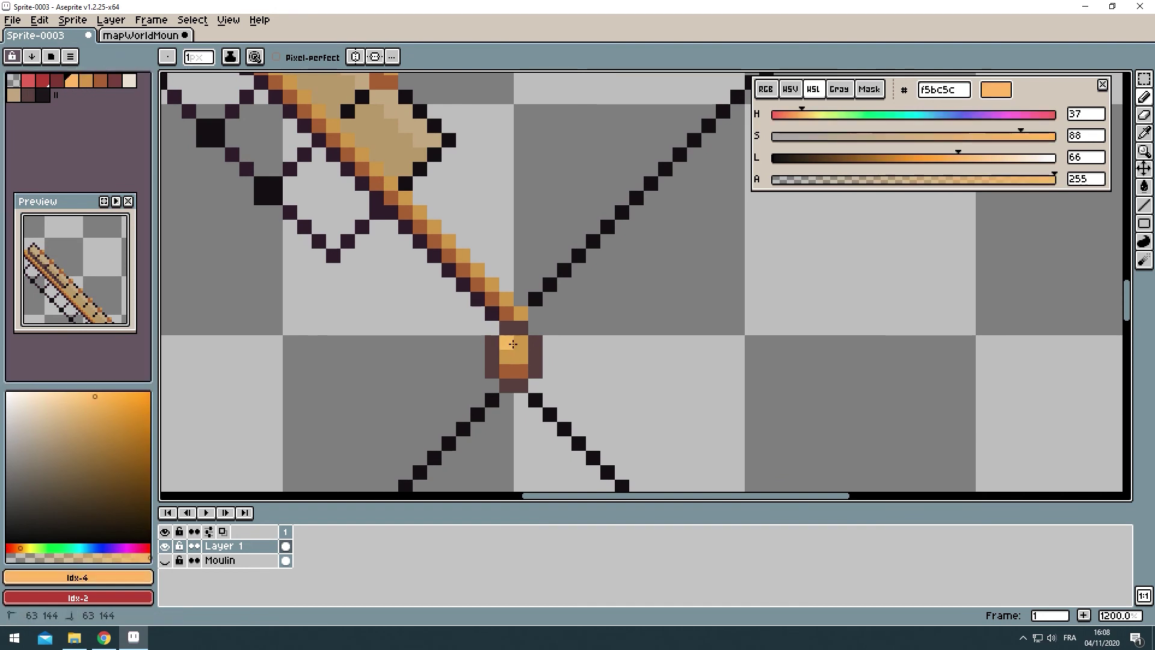
pyautogui.scroll(-2, 512, 343)
pyautogui.scroll(2, 385, 76)
pyautogui.scroll(-1, 283, 167)
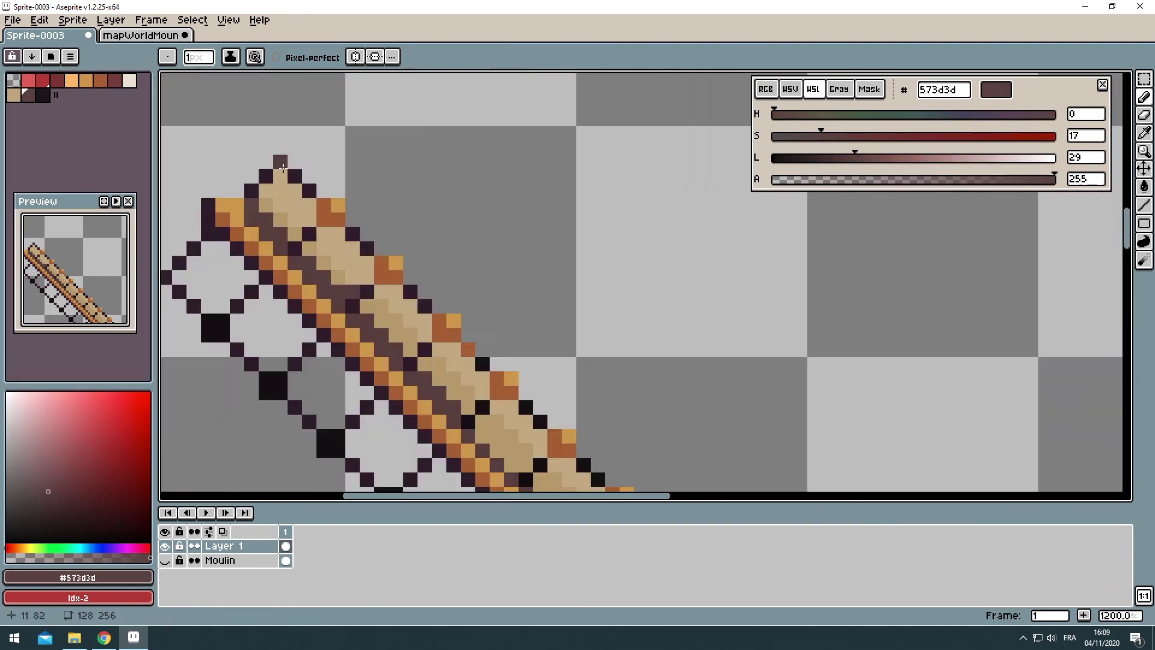
pyautogui.scroll(-2, 283, 168)
pyautogui.scroll(2, 421, 300)
# Step: Bucket-fill the blade's lattice cells with brown and lighten the brown shade
pyautogui.press('g')
pyautogui.click(301, 180)
pyautogui.scroll(-1, 531, 379)
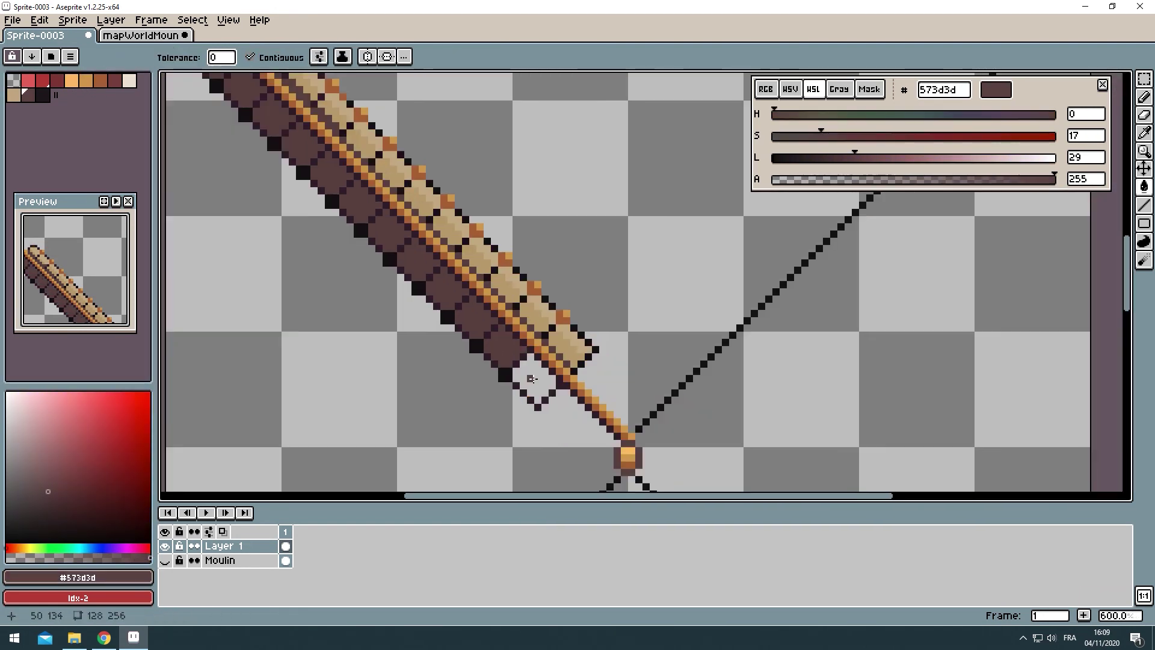
pyautogui.press('b')
pyautogui.scroll(2, 531, 379)
pyautogui.click(878, 157)
pyautogui.press('-')
pyautogui.press('-')
pyautogui.press('+')
pyautogui.press('+')
pyautogui.press('+')
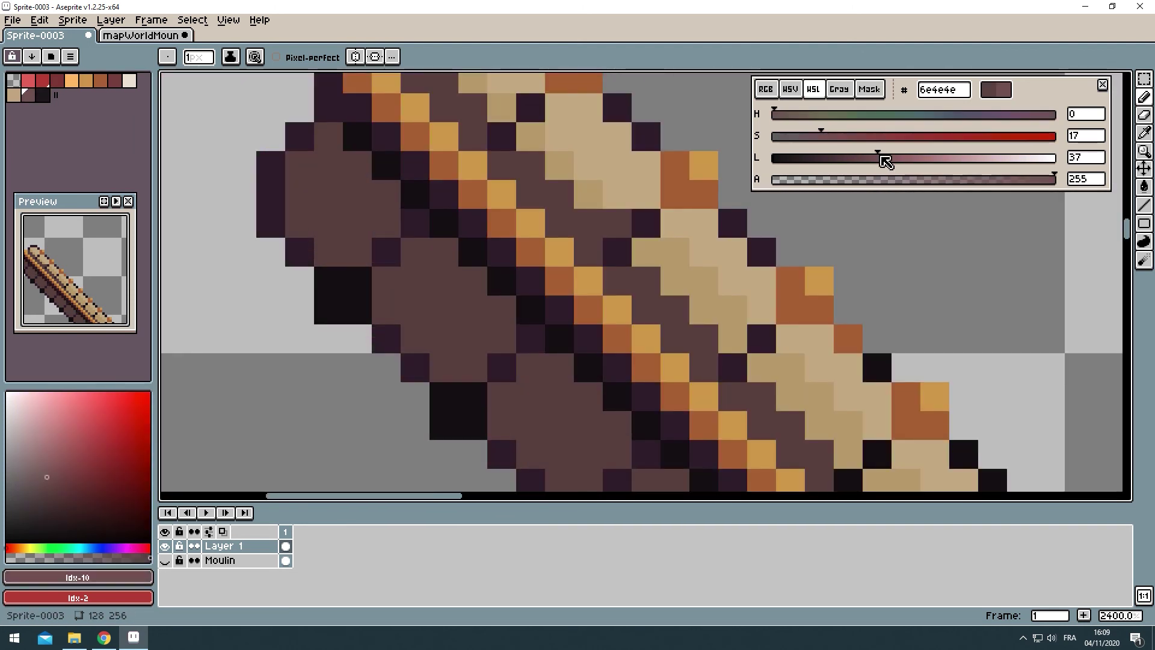
pyautogui.scroll(-5, 481, 301)
pyautogui.keyDown('alt'); pyautogui.click(478, 315); pyautogui.keyUp('alt')
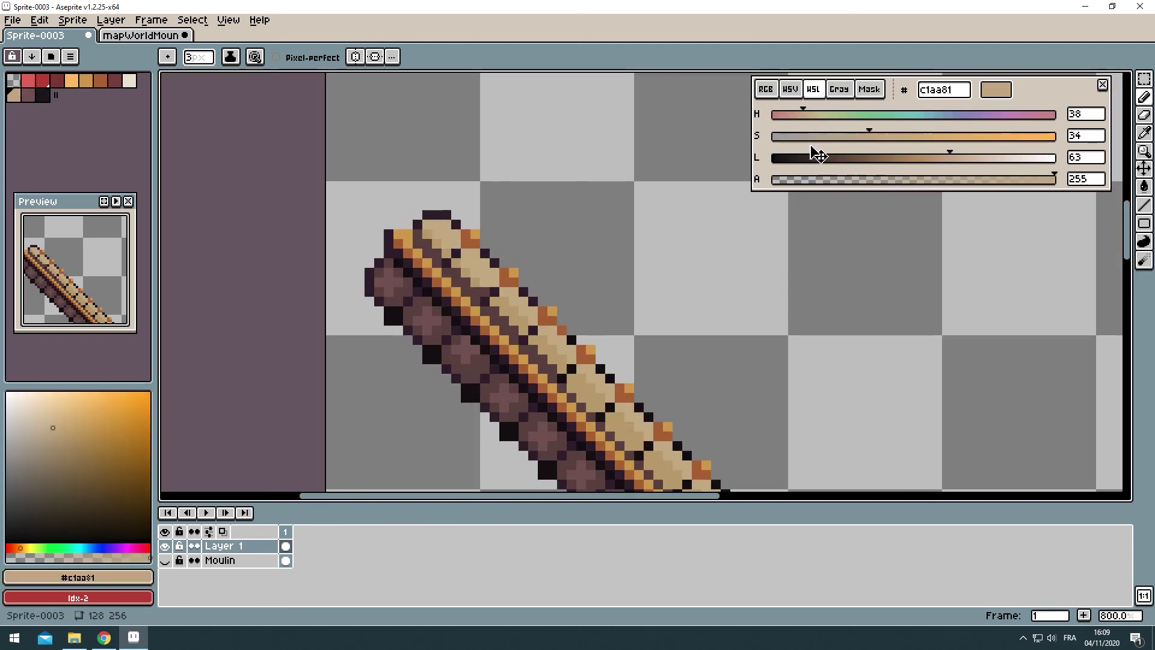
pyautogui.scroll(-2, 443, 240)
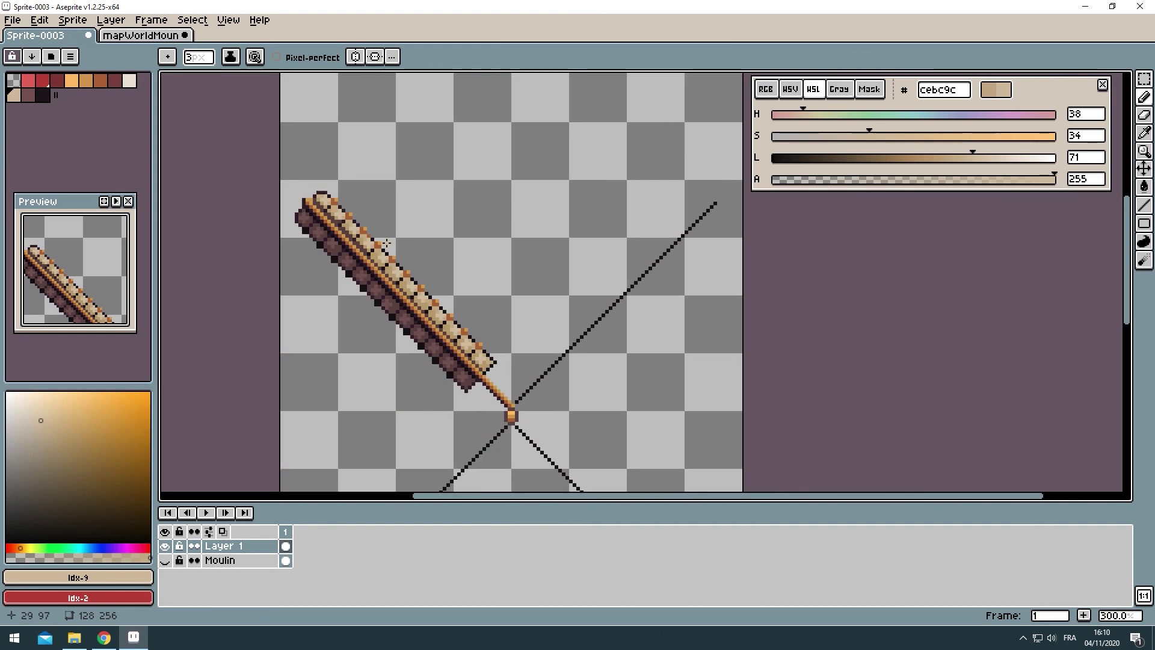
pyautogui.scroll(3, 234, 265)
pyautogui.keyDown('alt'); pyautogui.click(233, 266); pyautogui.keyUp('alt')
pyautogui.scroll(-3, 365, 332)
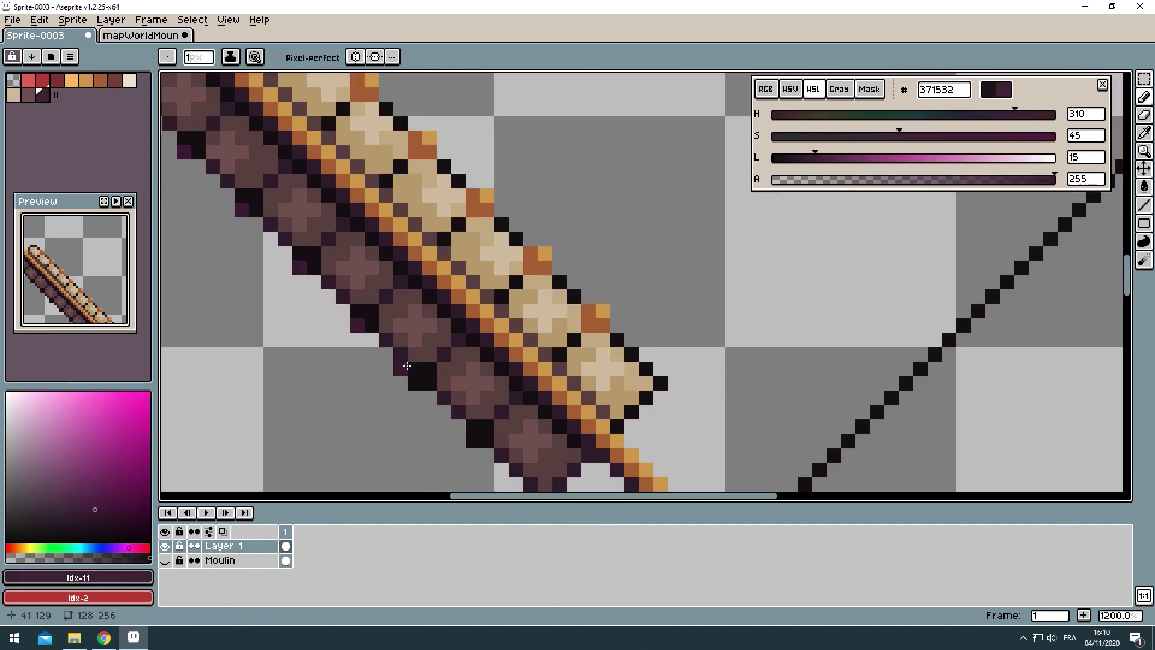
pyautogui.scroll(-4, 455, 328)
# Step: Paste and commit mirrored blade copies into a four-blade X, then show the Moulin layer
pyautogui.press('m')
pyautogui.hotkey('ctrl', 'd')
pyautogui.scroll(-1, 562, 342)
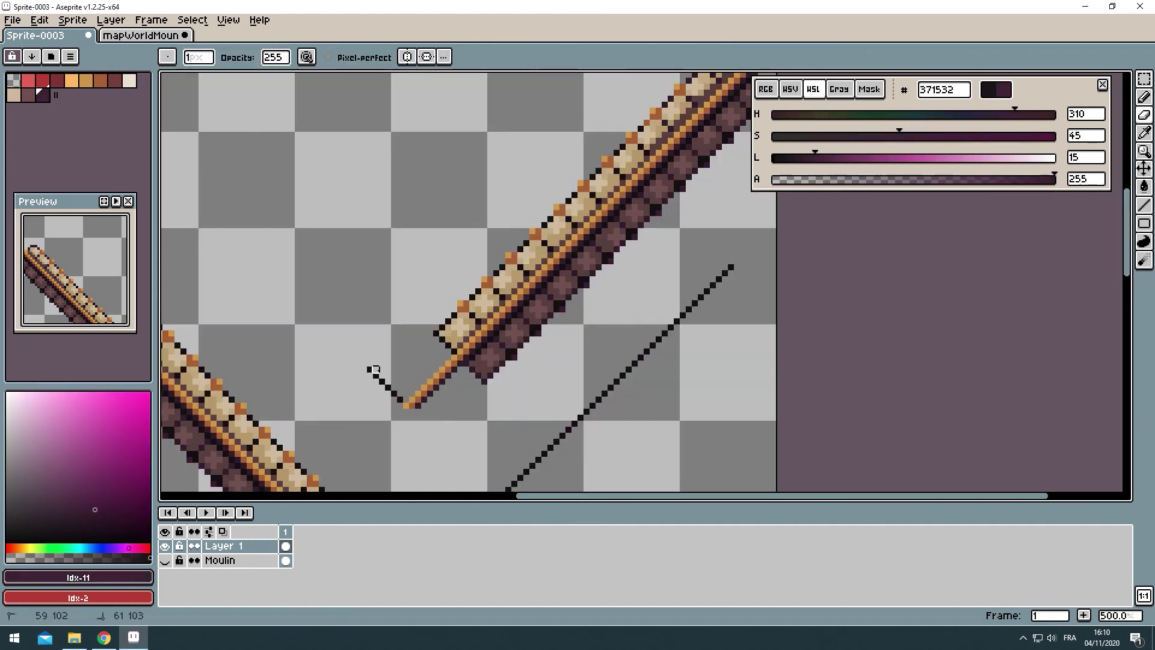
pyautogui.hotkey('shift', 'm')
pyautogui.hotkey('ctrl', 'v')
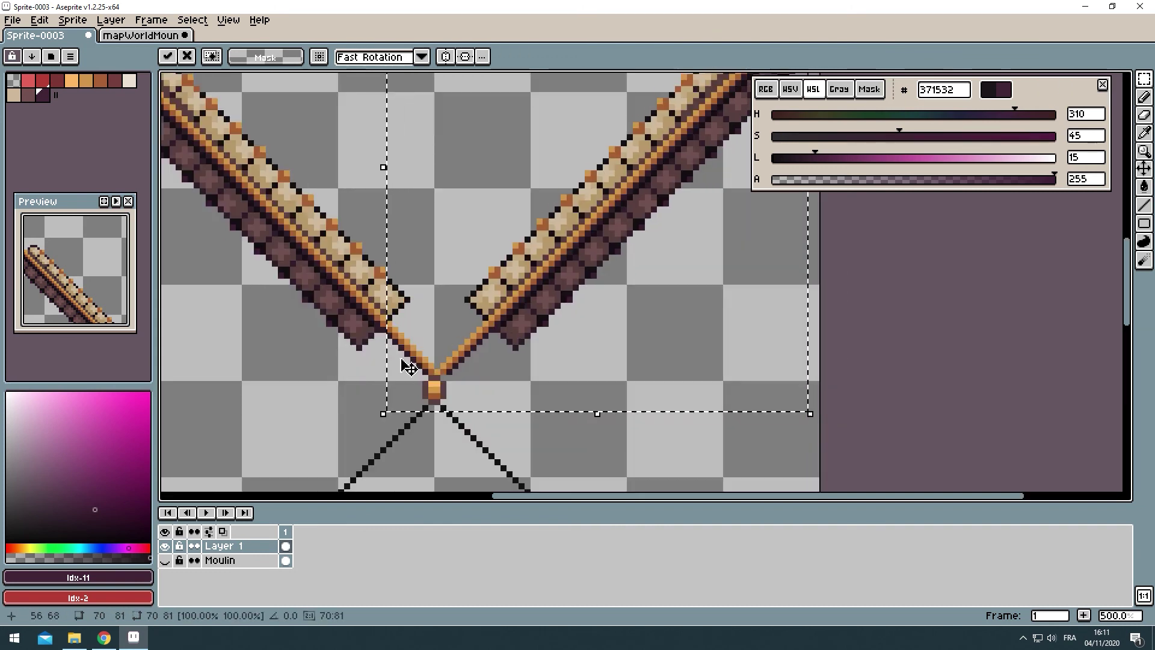
pyautogui.scroll(3, 501, 370)
pyautogui.click(501, 371)
pyautogui.scroll(-3, 363, 232)
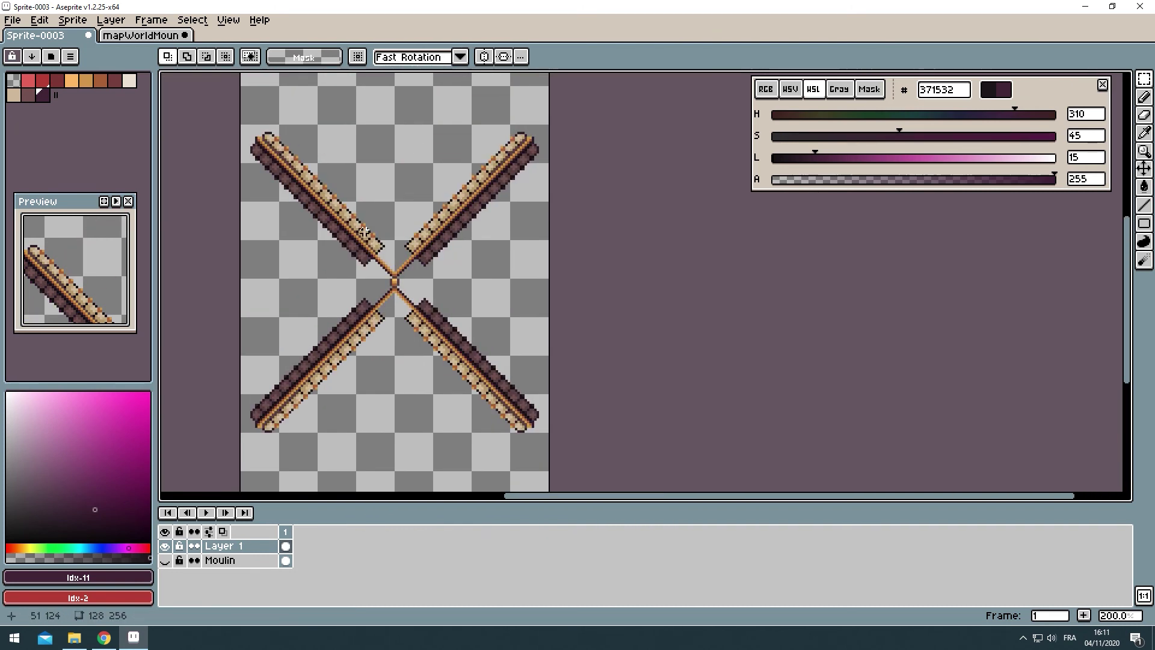
pyautogui.click(164, 560)
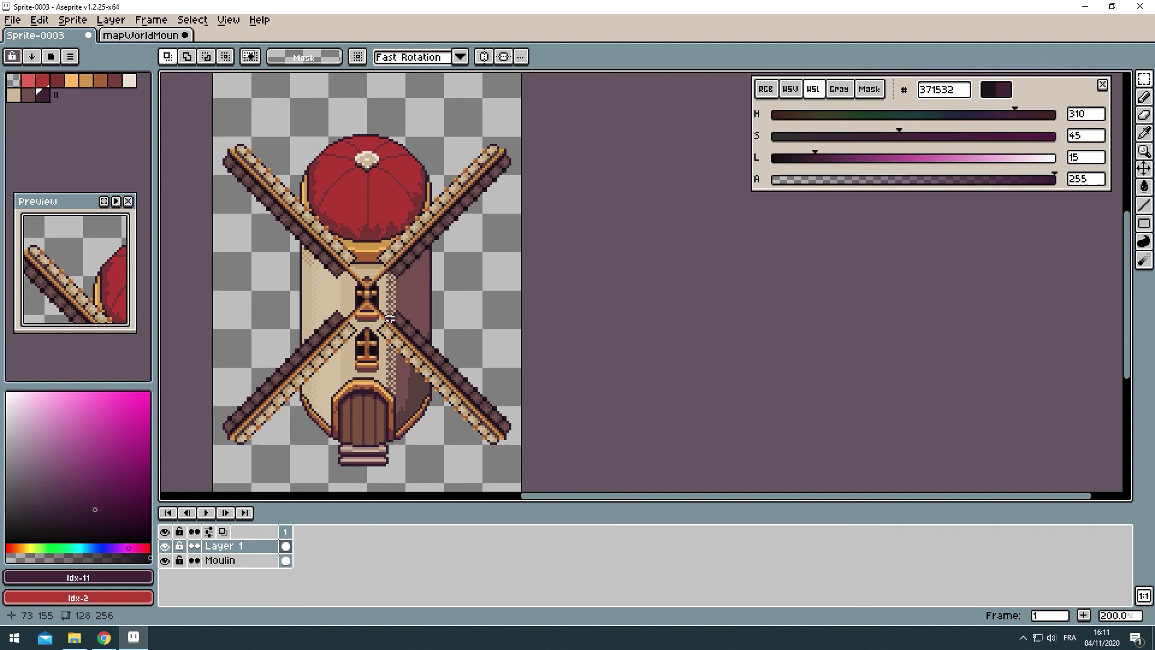
# Step: Pencil light-red highlights along the dome's ridges
pyautogui.scroll(8, 421, 325)
pyautogui.press('b')
pyautogui.keyDown('alt'); pyautogui.click(632, 361); pyautogui.keyUp('alt')
pyautogui.moveTo(529, 268); pyautogui.dragTo(617, 241)
pyautogui.moveTo(385, 295); pyautogui.dragTo(601, 102)
pyautogui.scroll(-1, 332, 251)
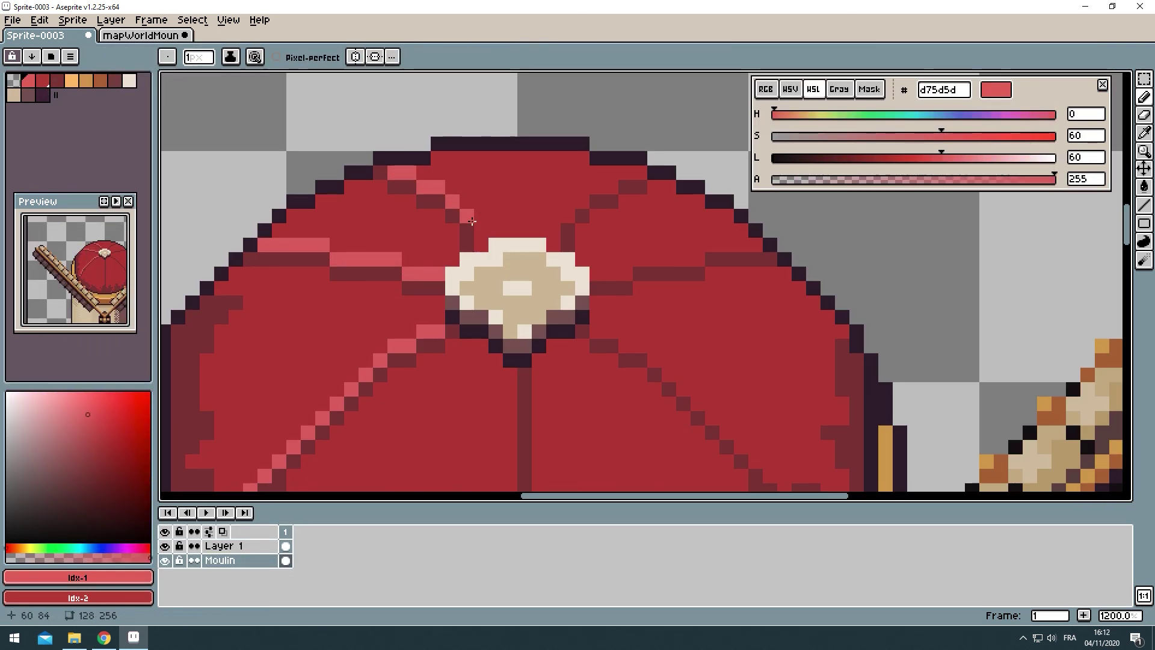
pyautogui.moveTo(611, 273); pyautogui.dragTo(283, 196)
pyautogui.moveTo(421, 168); pyautogui.dragTo(307, 181)
pyautogui.click(286, 252)
# Step: Dab lighter red textured patches onto the dome panels
pyautogui.moveTo(454, 423)
pyautogui.mouseDown()
pyautogui.moveTo(662, 336)
pyautogui.moveTo(602, 181)
pyautogui.mouseUp()
pyautogui.scroll(-3, 482, 253)
pyautogui.keyDown('alt'); pyautogui.click(493, 200); pyautogui.keyUp('alt')
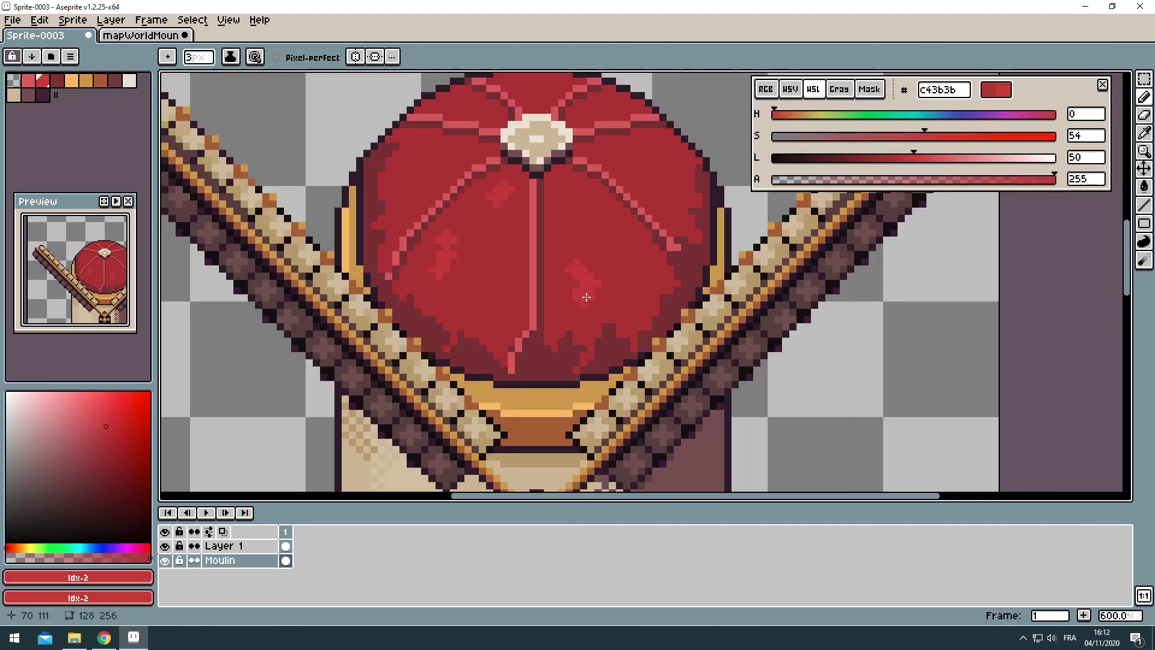
pyautogui.moveTo(513, 193); pyautogui.dragTo(576, 247)
pyautogui.scroll(-1, 523, 156)
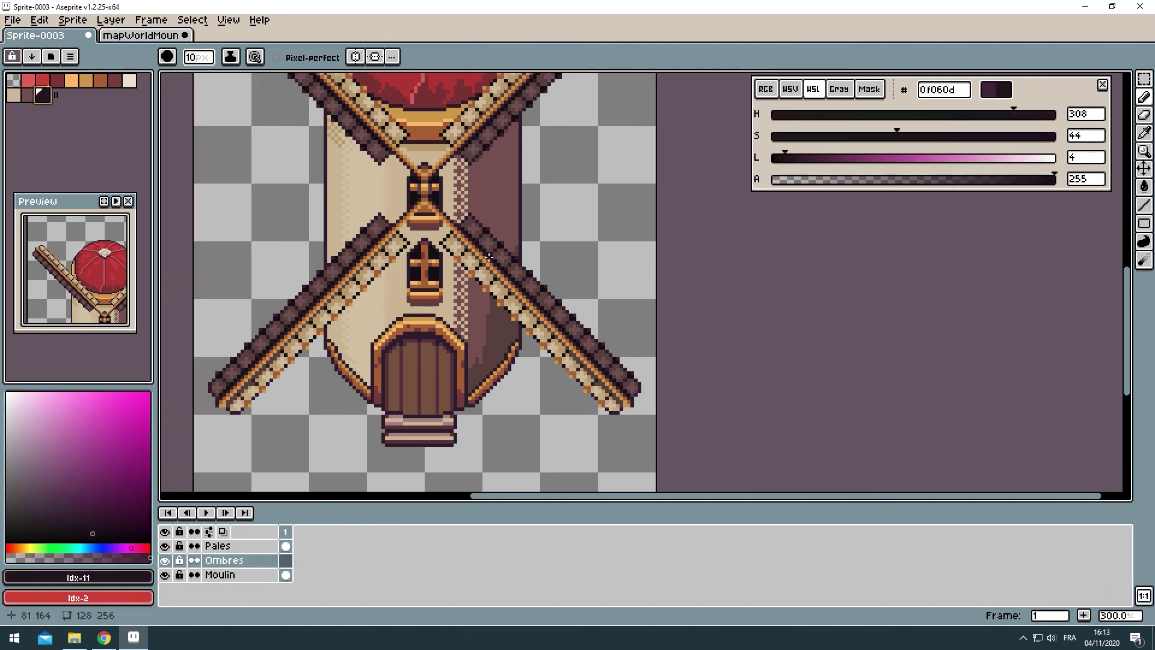
# Step: Paint a dark shadow stroke along the upper-left blade on the Ombres layer
pyautogui.scroll(2, 378, 289)
pyautogui.moveTo(228, 114); pyautogui.dragTo(359, 268)
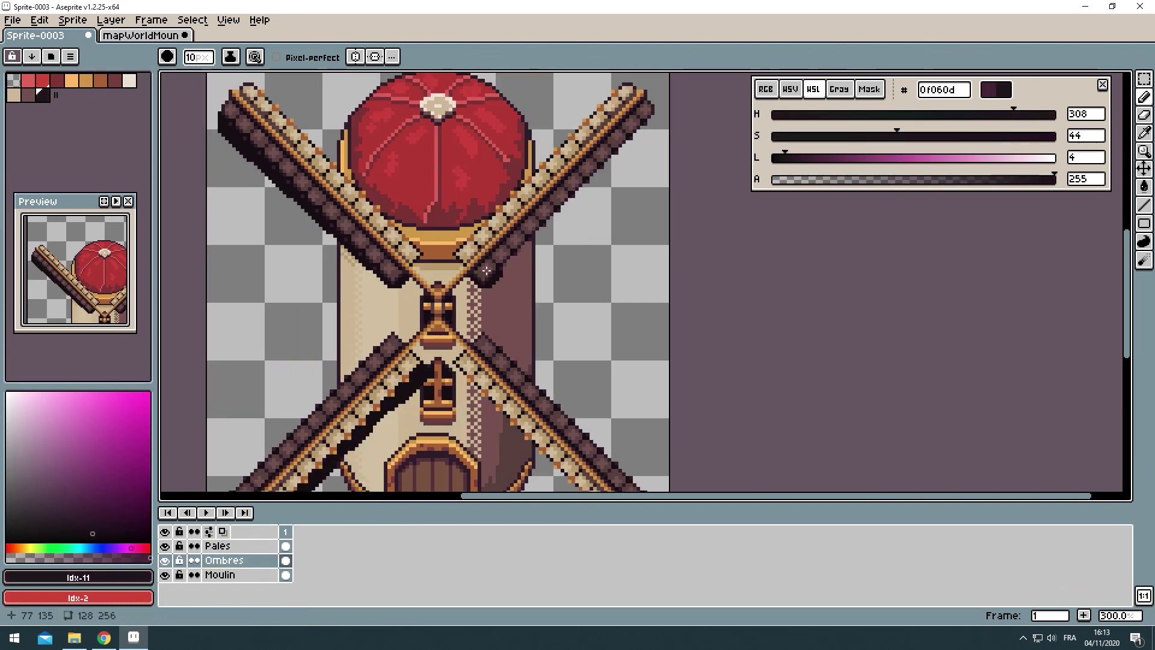
pyautogui.scroll(1, 573, 378)
pyautogui.scroll(-2, 598, 417)
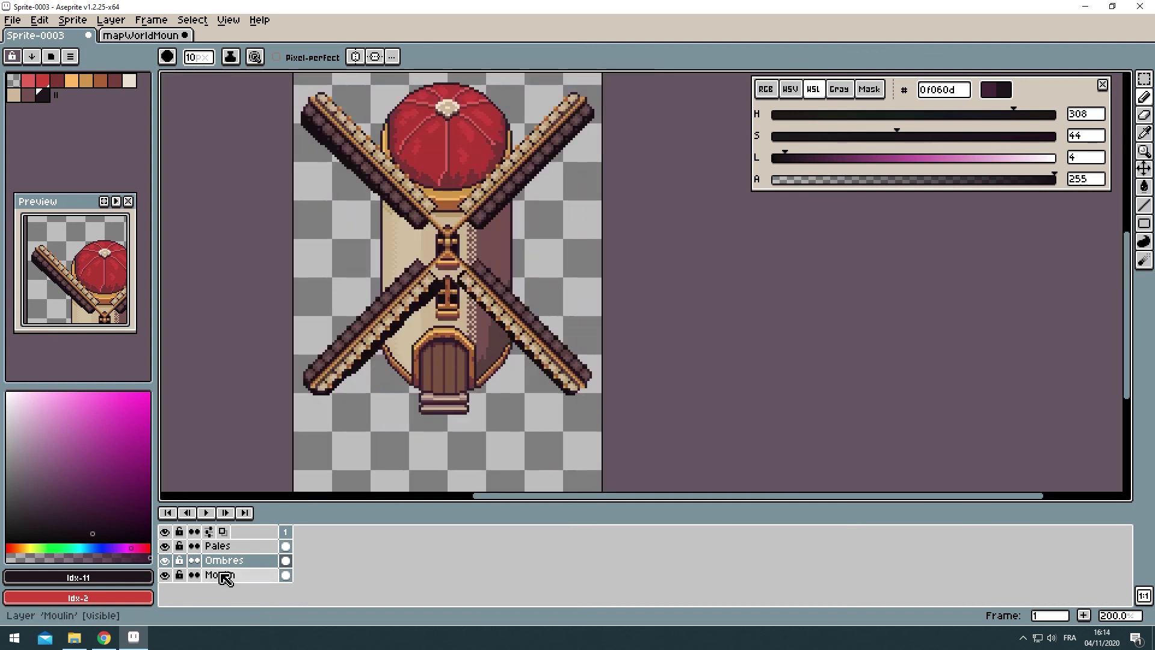
# Step: Make the Ombres layer translucent by setting its opacity to 27
pyautogui.doubleClick(224, 560)
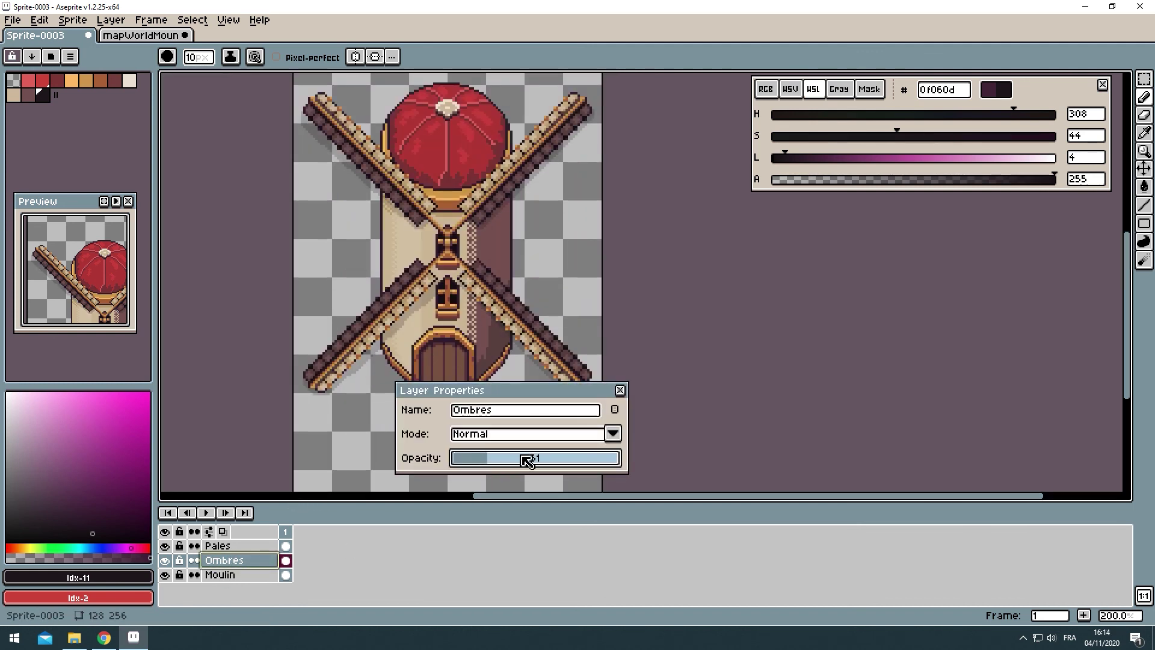
pyautogui.press('Return')
pyautogui.press('b')
pyautogui.scroll(2, 515, 188)
pyautogui.scroll(-1, 515, 188)
pyautogui.scroll(2, 253, 248)
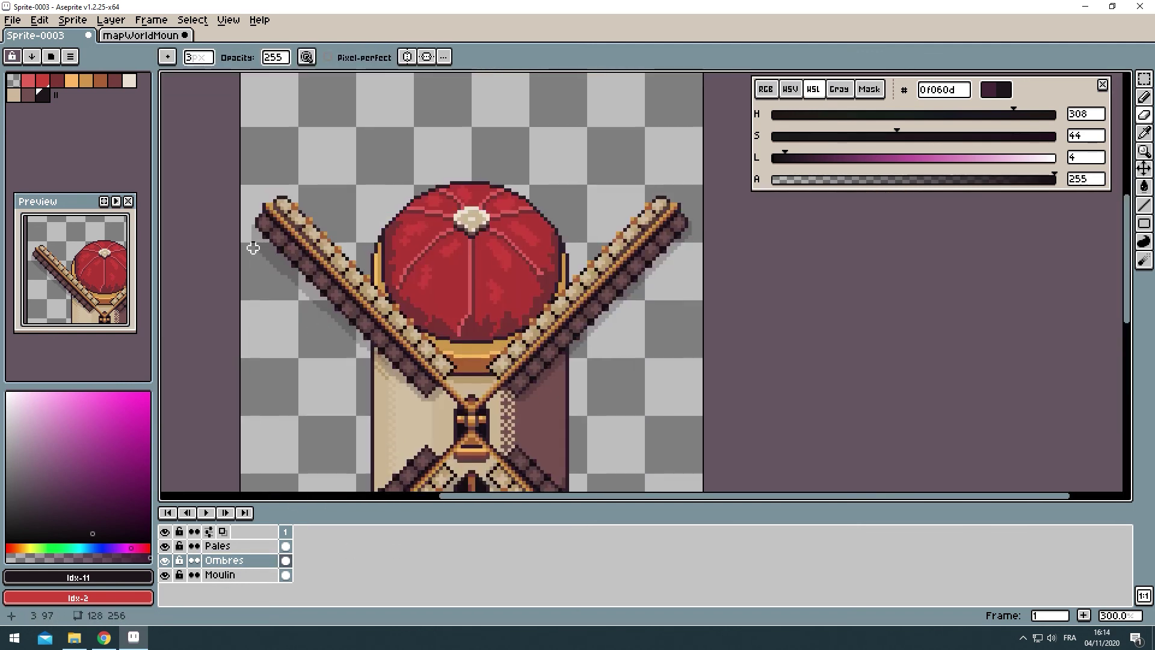
pyautogui.scroll(1, 291, 307)
pyautogui.scroll(-1, 291, 307)
pyautogui.scroll(1, 686, 198)
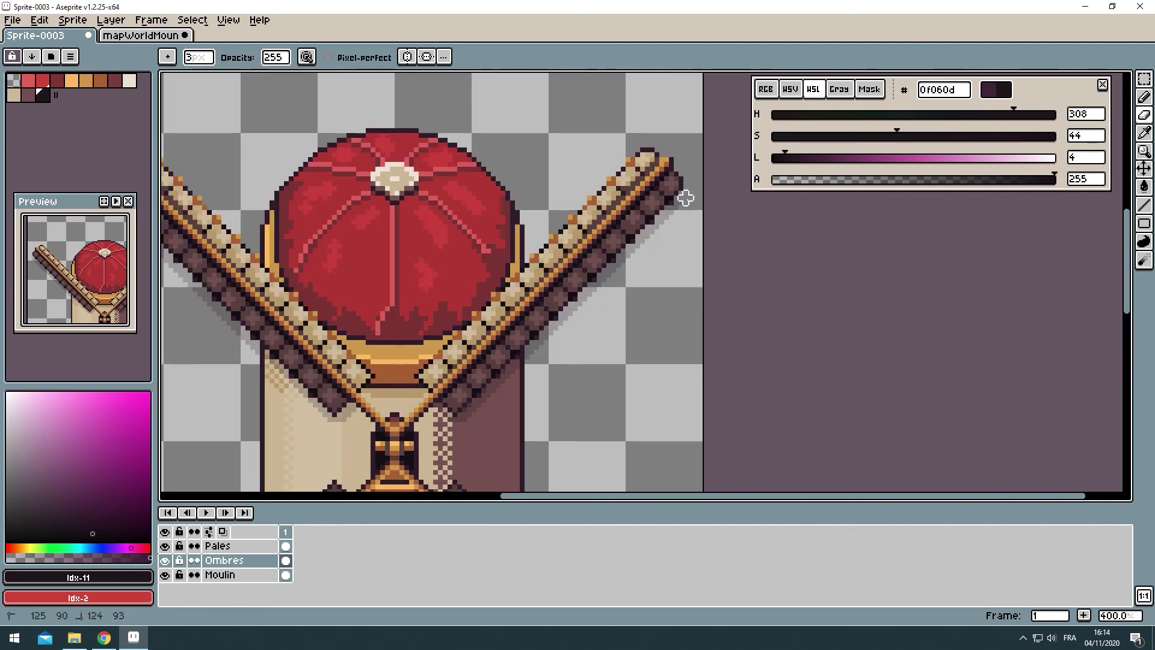
pyautogui.scroll(-2, 460, 424)
pyautogui.hotkey('shift', 'p')
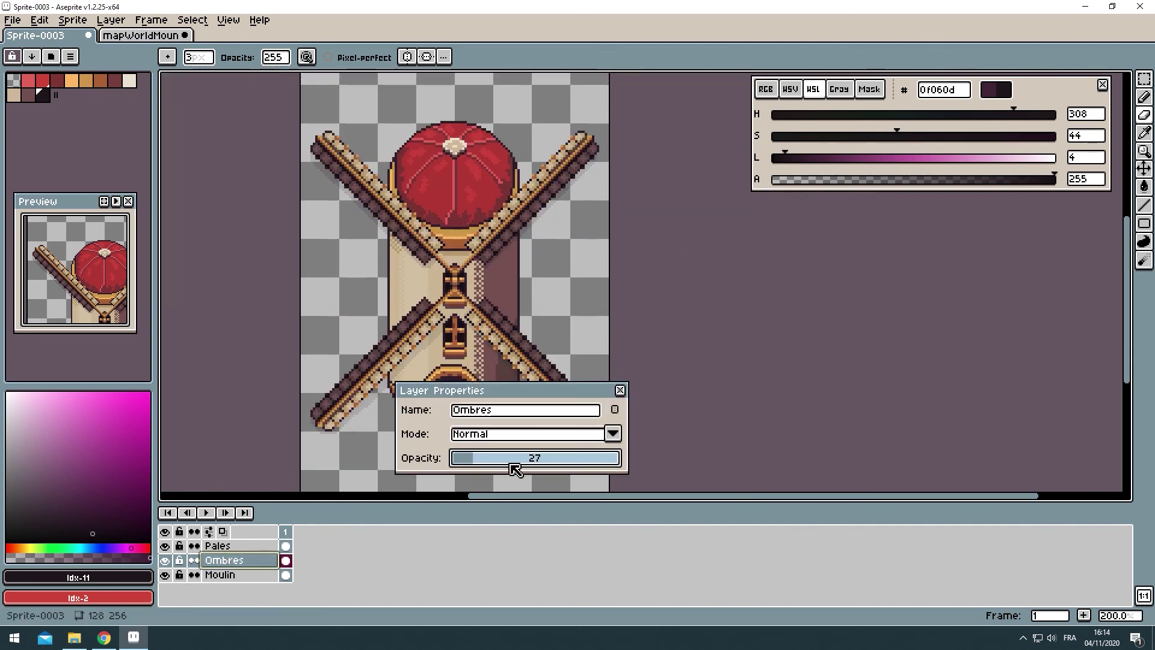